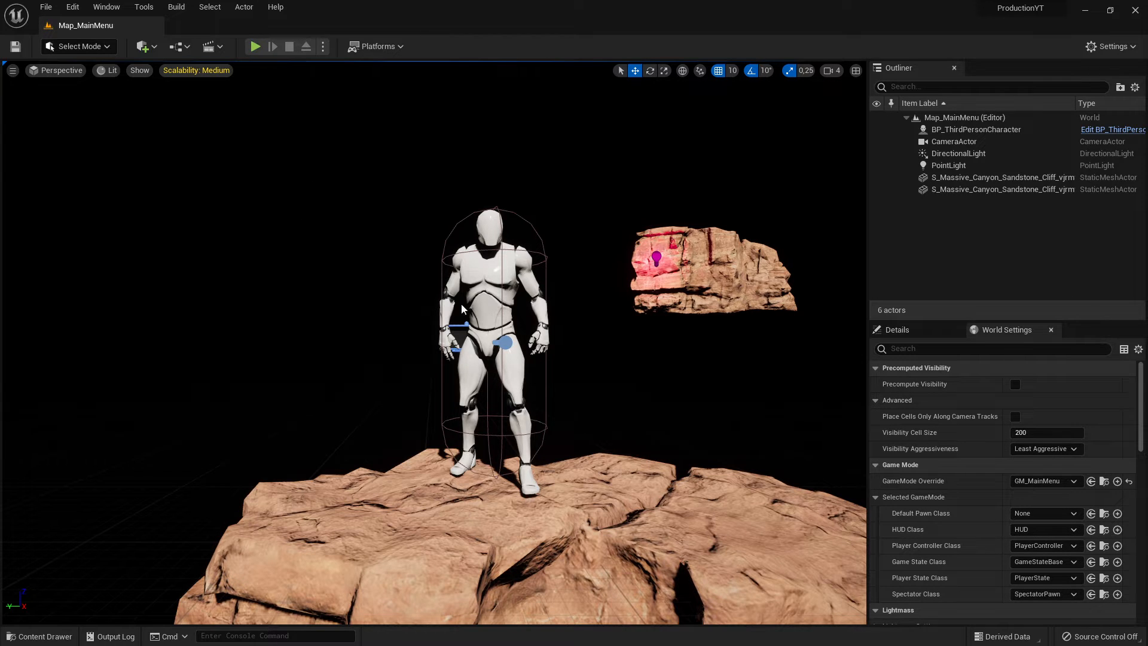
# Play the Map_MainMenu level and start the game from its menu.
pyautogui.press('s')
pyautogui.moveTo(461, 306)
pyautogui.mouseDown(button='right')
pyautogui.moveTo(509, 347)
pyautogui.moveTo(479, 311)
pyautogui.moveTo(454, 308)
pyautogui.mouseUp(button='right')
pyautogui.press('w')
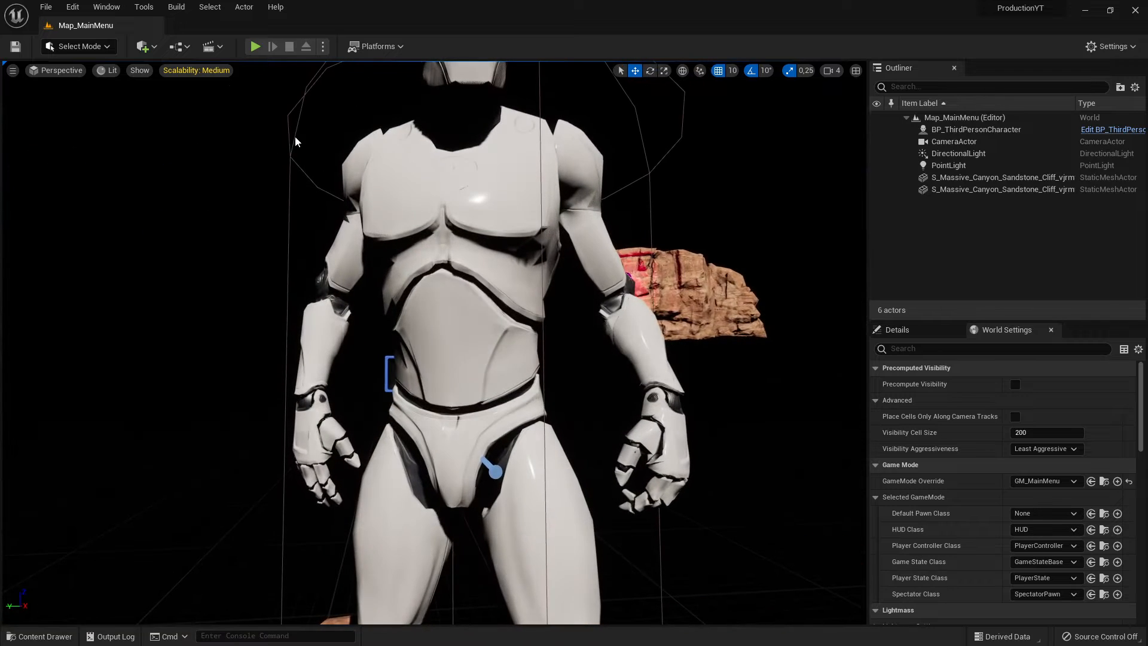
pyautogui.click(255, 46)
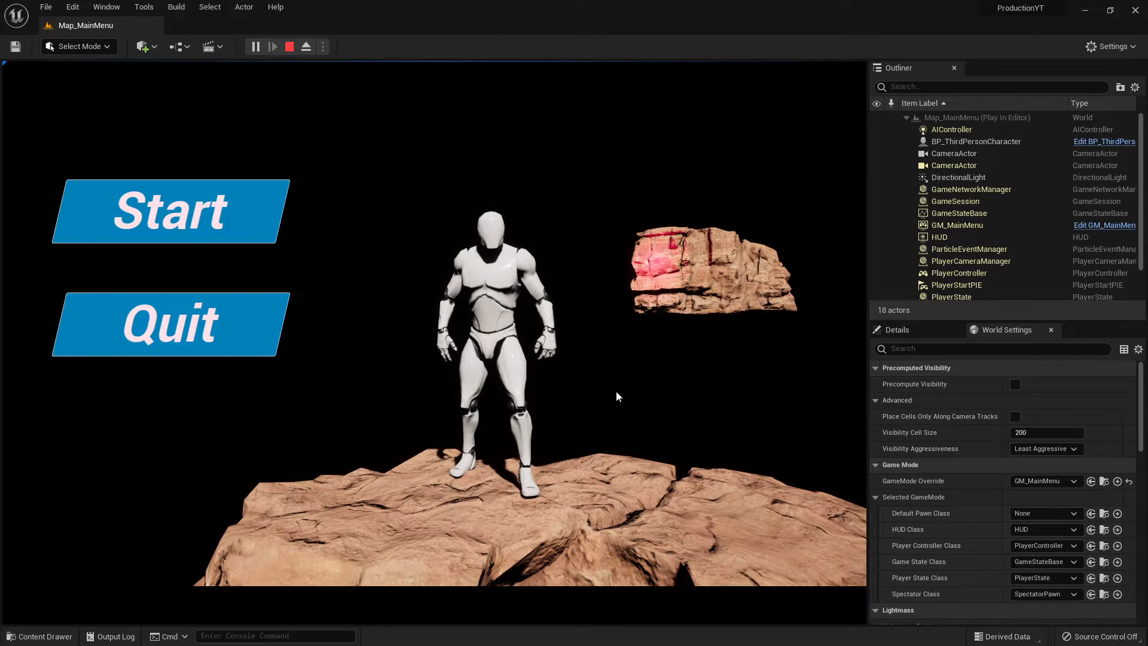
pyautogui.click(204, 206)
pyautogui.click(256, 220)
# Walk the character around the loaded level and end the play session.
pyautogui.press('w')
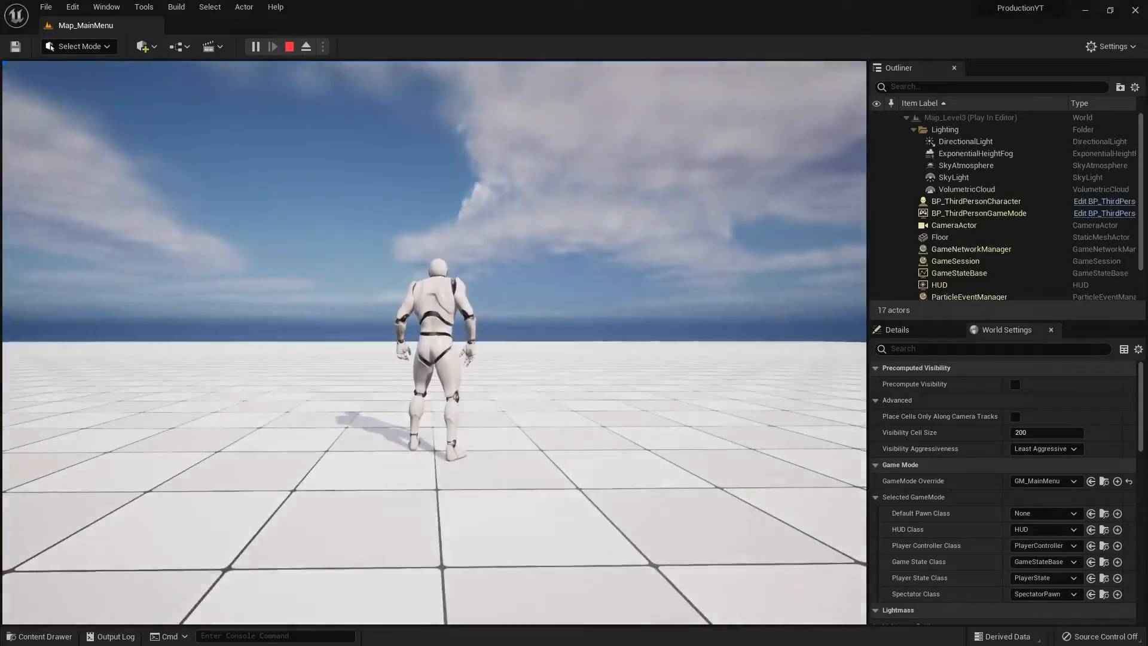
pyautogui.press('w')
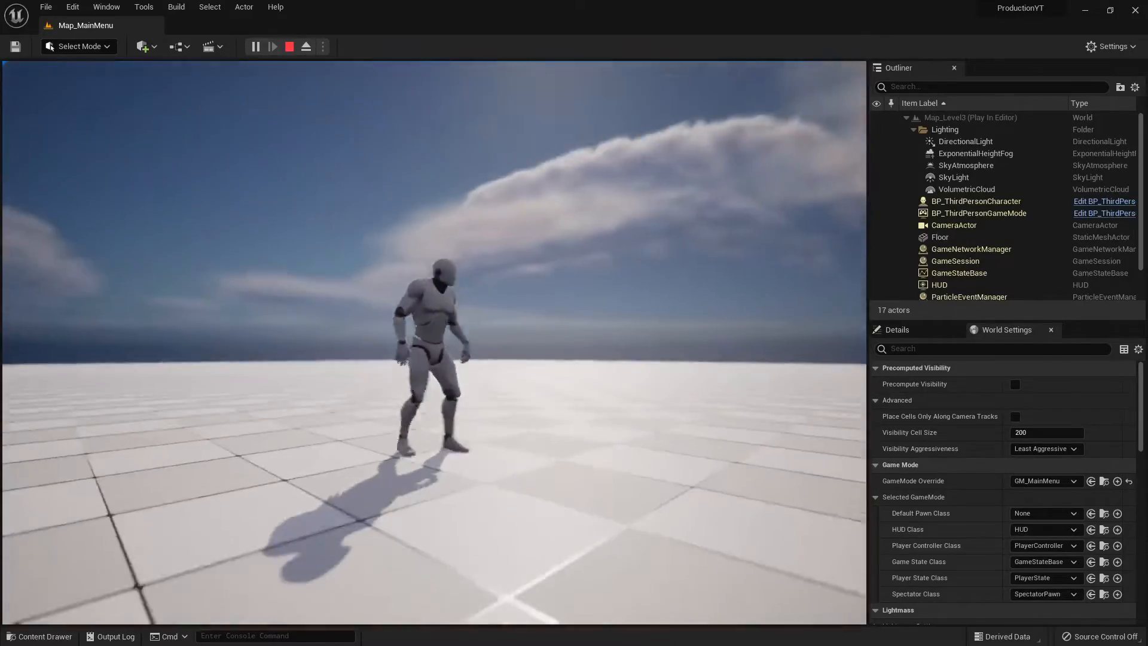
pyautogui.press('a')
pyautogui.press('d')
pyautogui.press('w')
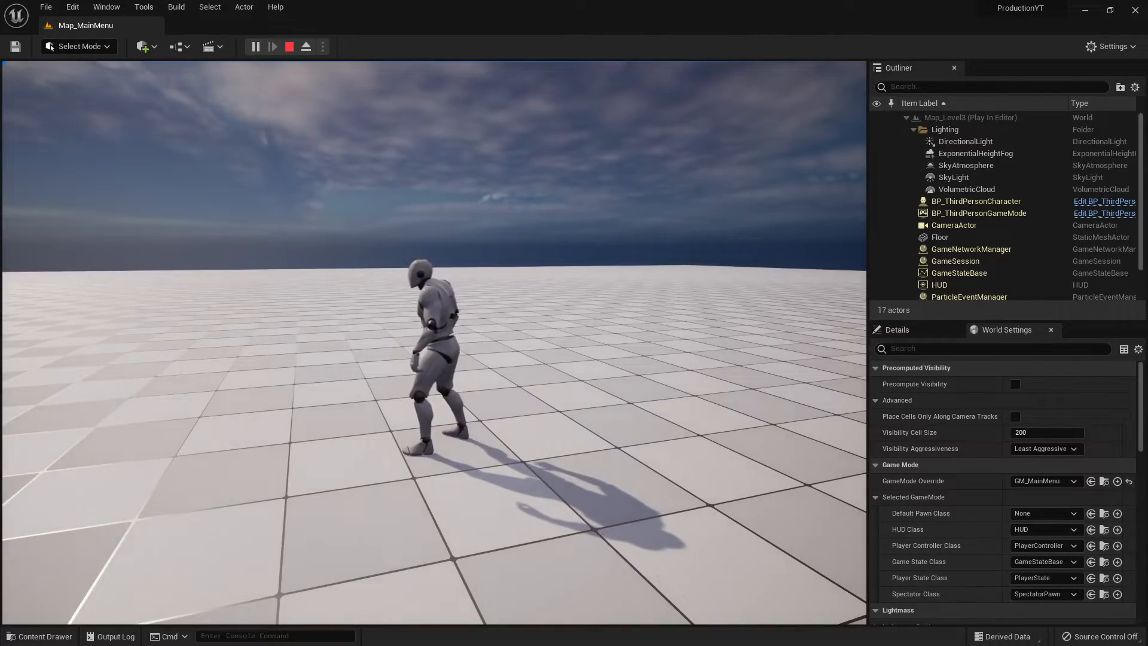
pyautogui.press('Escape')
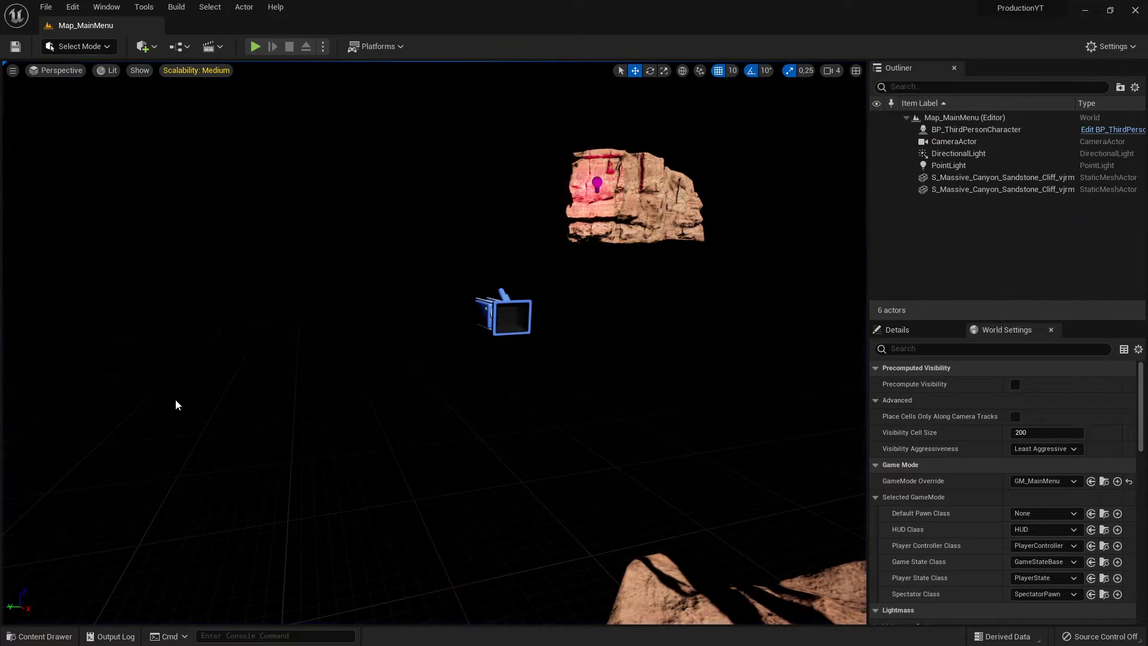
# Open Map_Level2 and Map_Level3 from the Maps folder to compare them, ending with Map_Level2 open.
pyautogui.click(42, 636)
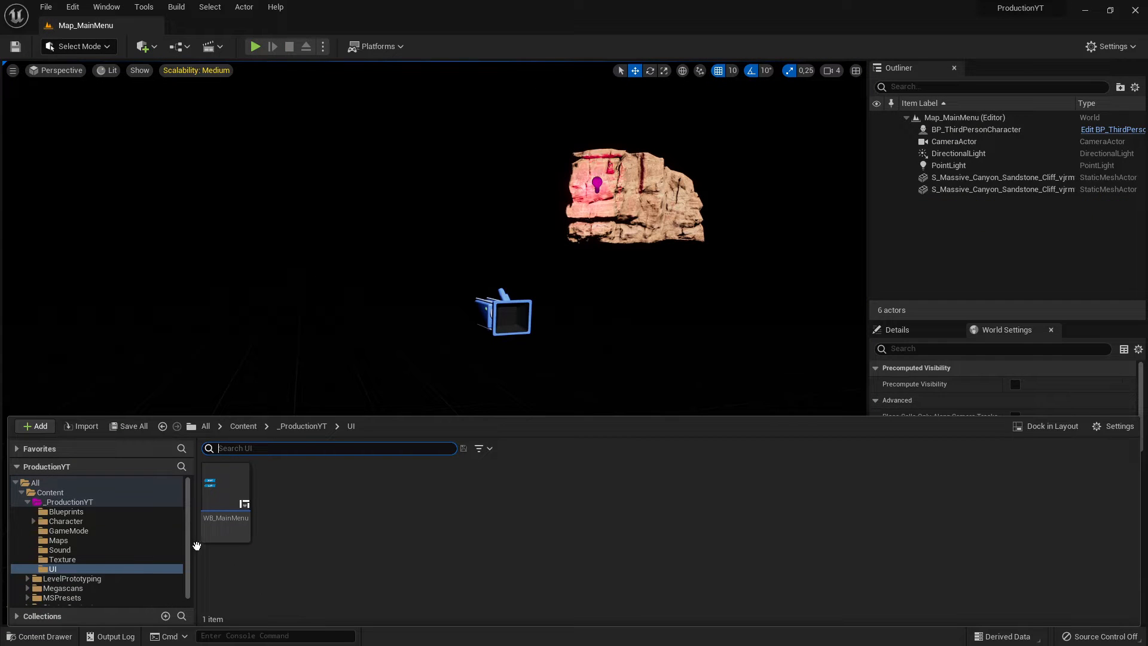
pyautogui.click(60, 541)
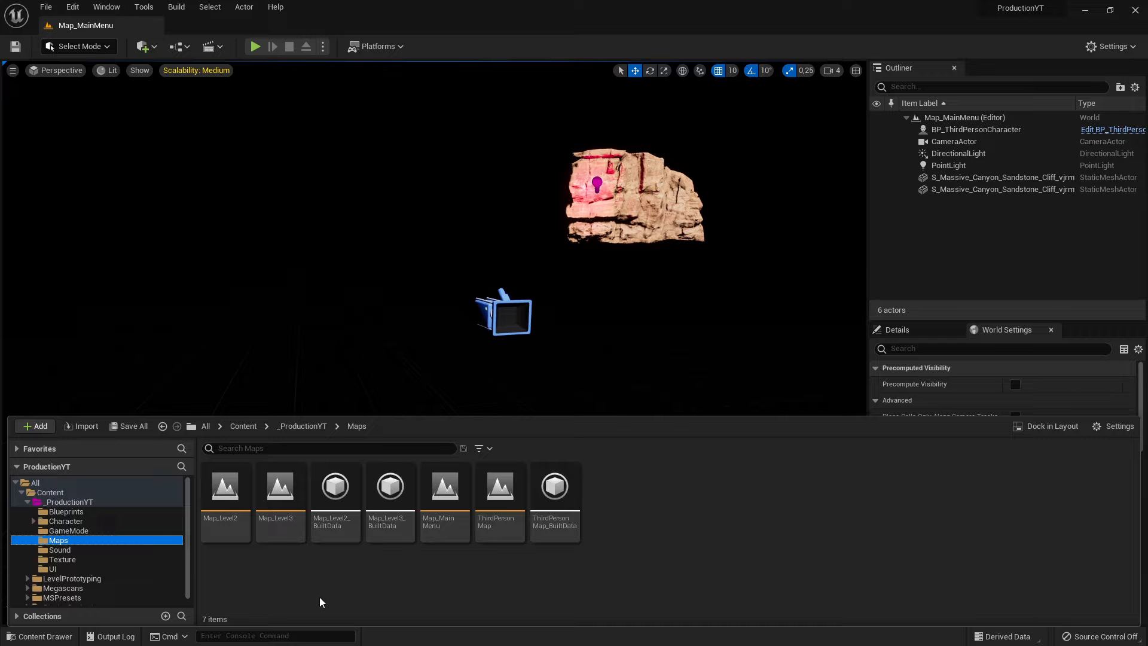
pyautogui.doubleClick(225, 496)
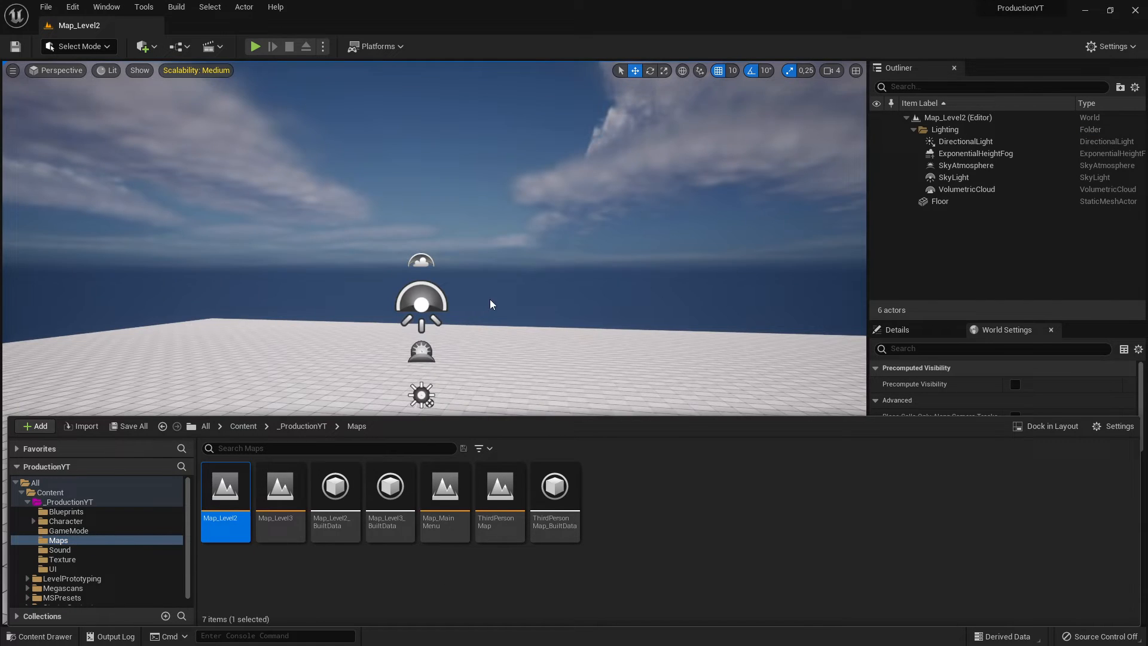
pyautogui.moveTo(515, 339)
pyautogui.mouseDown(button='right')
pyautogui.moveTo(515, 454)
pyautogui.moveTo(514, 339)
pyautogui.mouseUp(button='right')
pyautogui.hotkey('ctrl', 'space')
pyautogui.doubleClick(293, 498)
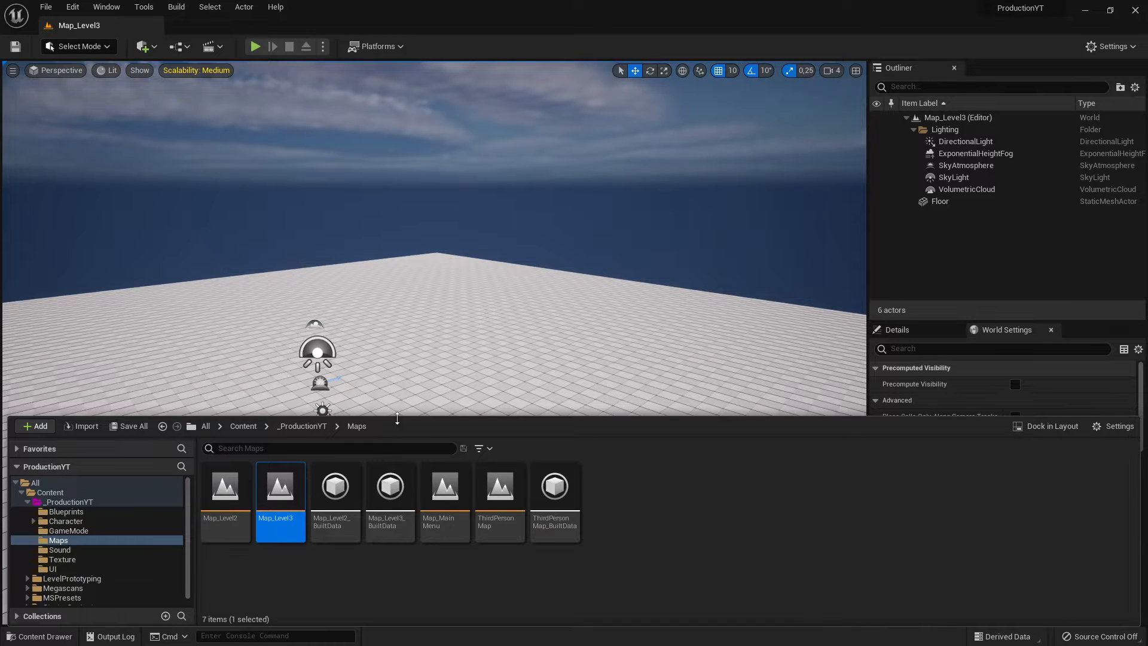
pyautogui.doubleClick(230, 496)
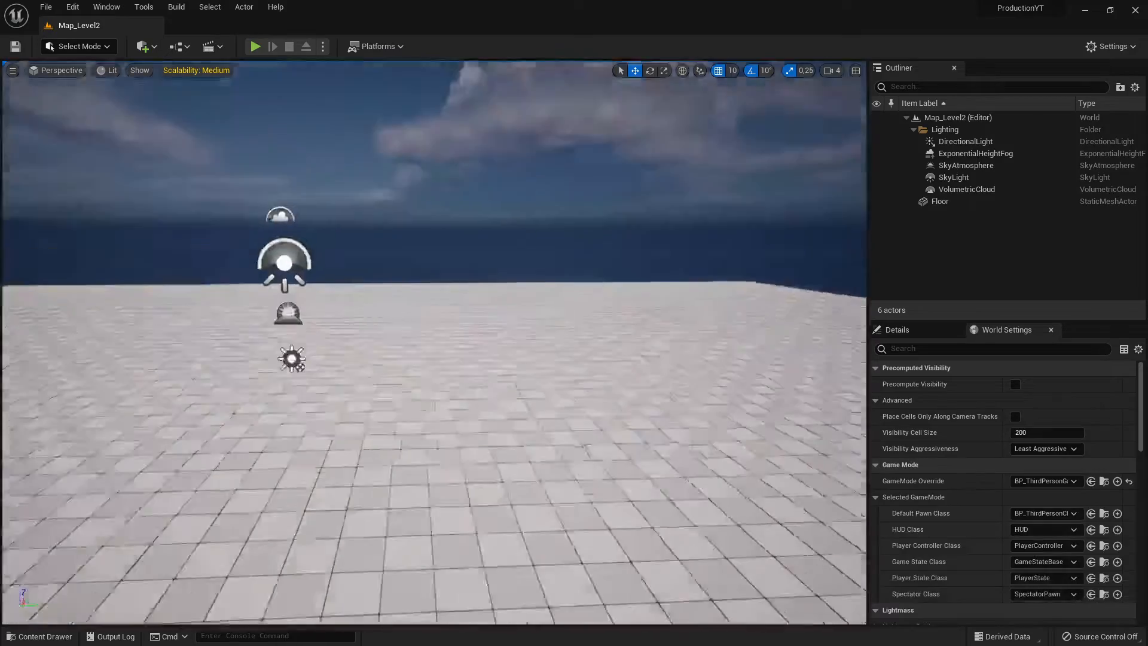
# Delete the floor mesh from Map_Level2.
pyautogui.moveTo(434, 342)
pyautogui.mouseDown(button='right')
pyautogui.moveTo(538, 342)
pyautogui.moveTo(406, 311)
pyautogui.moveTo(406, 263)
pyautogui.moveTo(454, 418)
pyautogui.moveTo(478, 382)
pyautogui.moveTo(407, 383)
pyautogui.moveTo(418, 353)
pyautogui.mouseUp(button='right')
pyautogui.press('s')
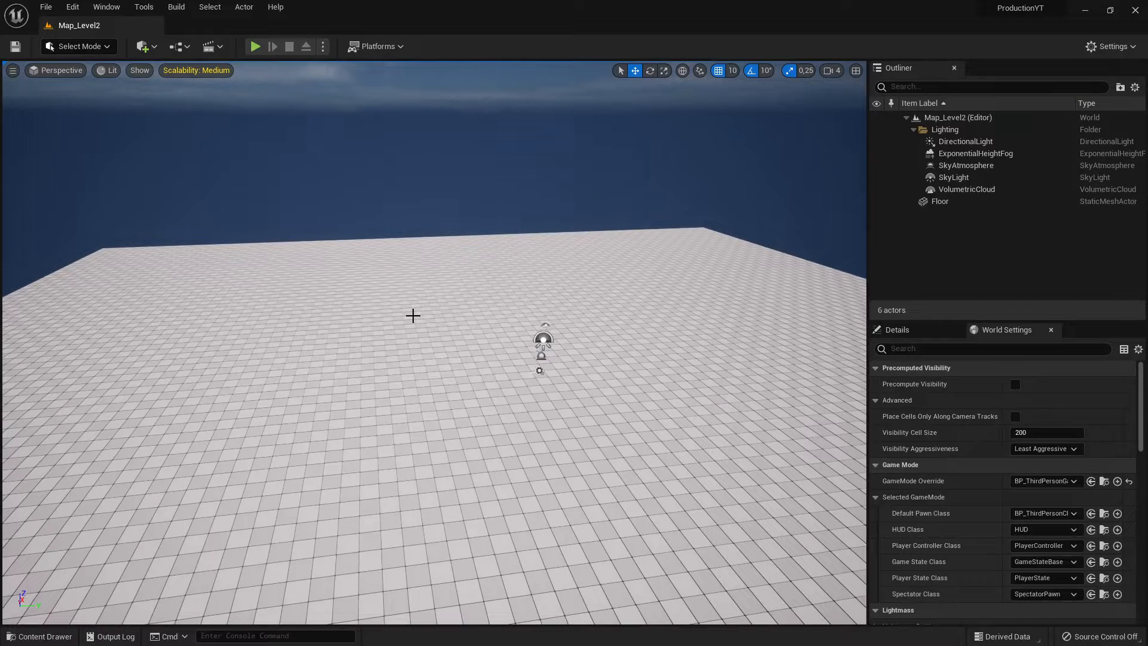
pyautogui.moveTo(453, 315); pyautogui.dragTo(382, 330, button='right')
pyautogui.press('w')
pyautogui.click(447, 332)
pyautogui.press('Delete')
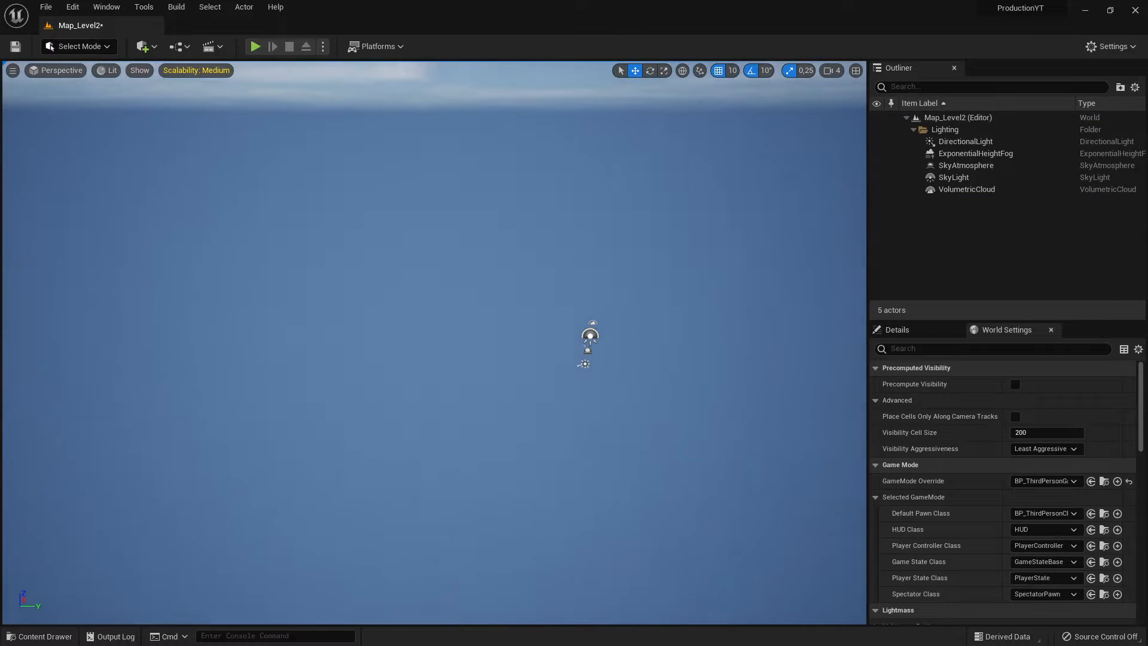
# Switch to Landscape mode and look over the new landscape's preview grid.
pyautogui.click(92, 47)
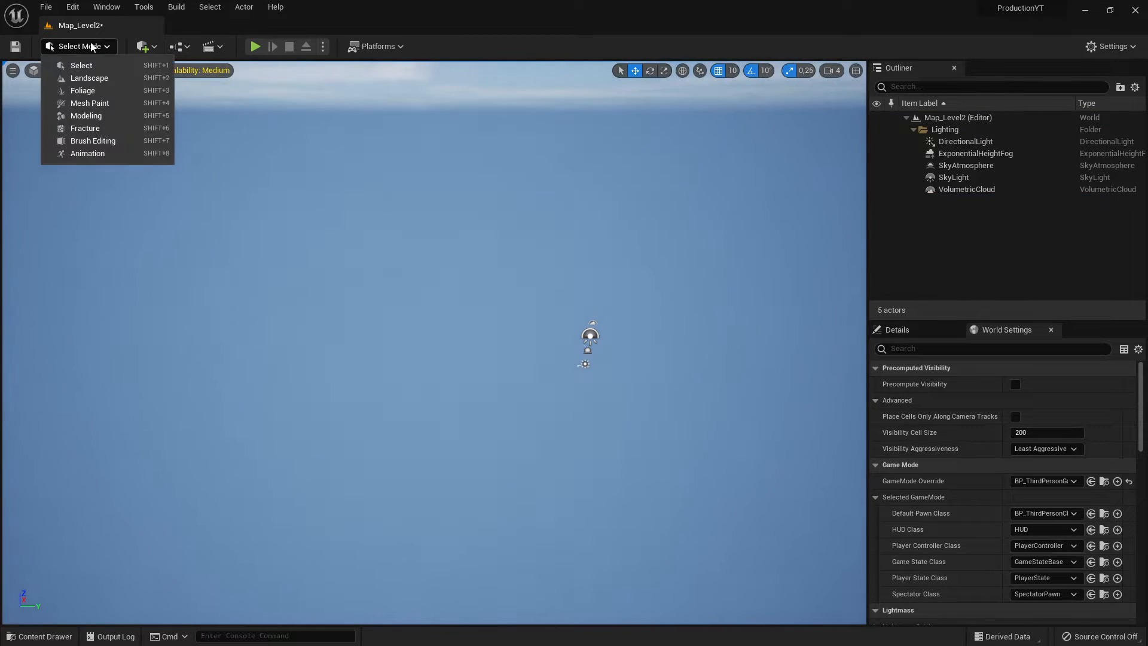
pyautogui.click(96, 77)
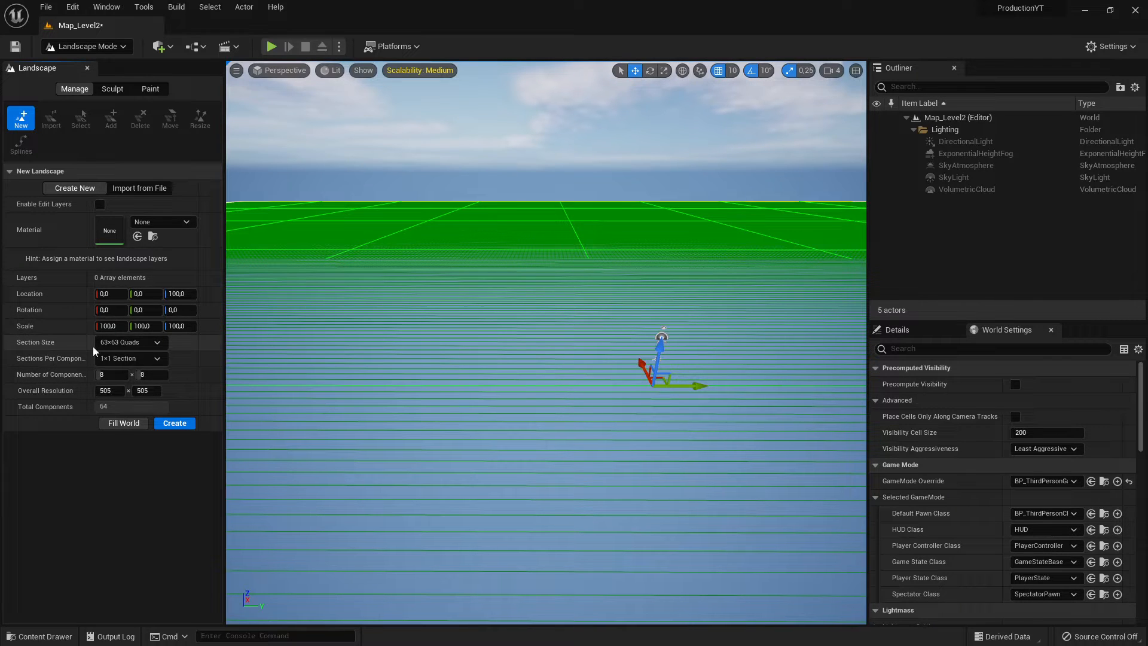
pyautogui.click(147, 345)
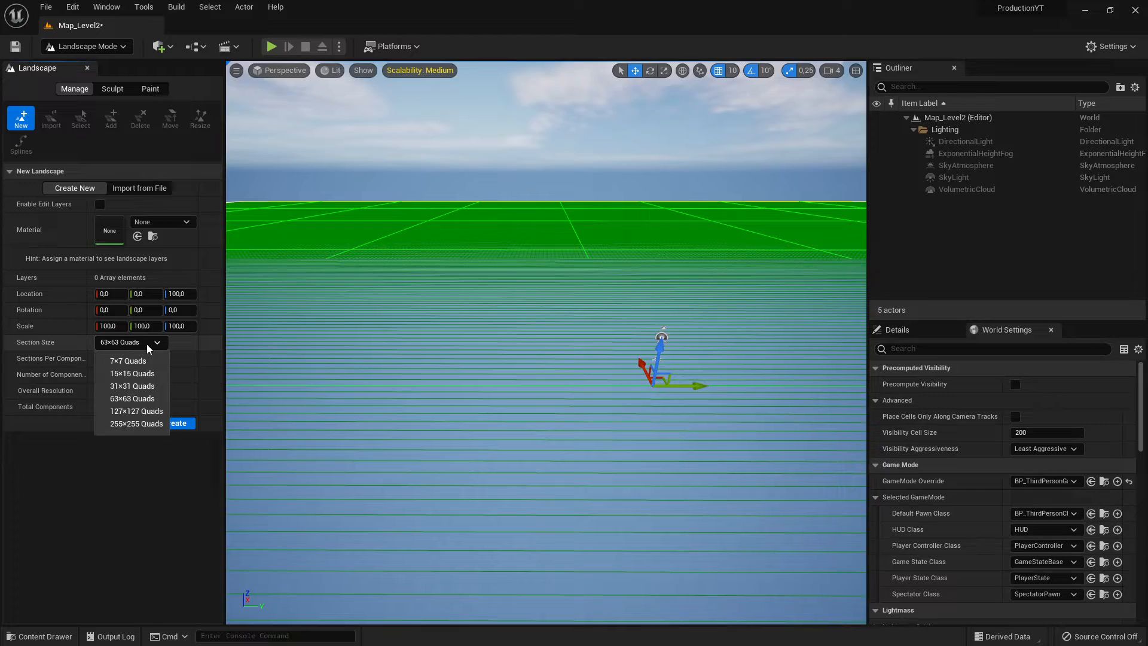
pyautogui.moveTo(418, 335); pyautogui.dragTo(418, 272, button='right')
pyautogui.press('w')
pyautogui.press('s')
pyautogui.moveTo(672, 137)
pyautogui.mouseDown(button='right')
pyautogui.moveTo(678, 209)
pyautogui.moveTo(730, 227)
pyautogui.moveTo(672, 139)
pyautogui.mouseUp(button='right')
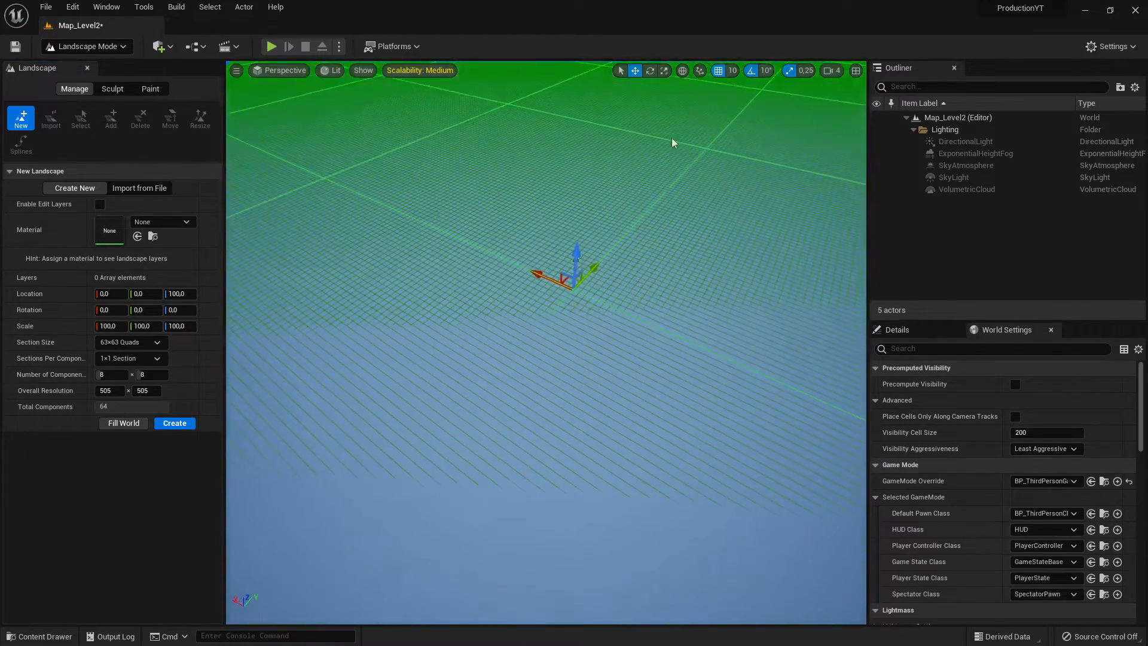
# Raise the viewport camera speed to 6 and bring the whole landscape preview grid into view.
pyautogui.click(836, 73)
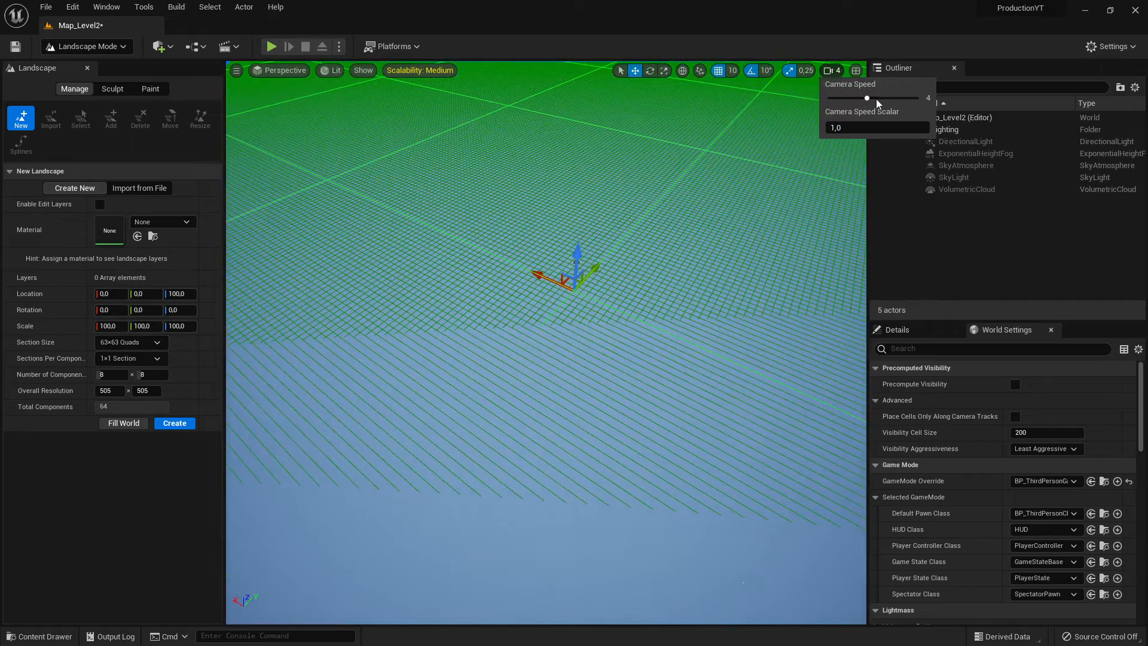
pyautogui.click(898, 102)
pyautogui.press('s')
pyautogui.moveTo(777, 180); pyautogui.dragTo(799, 227, button='right')
pyautogui.press('s')
pyautogui.press('w')
pyautogui.press('s')
pyautogui.press('w')
pyautogui.press('s')
pyautogui.moveTo(682, 168); pyautogui.dragTo(674, 198, button='right')
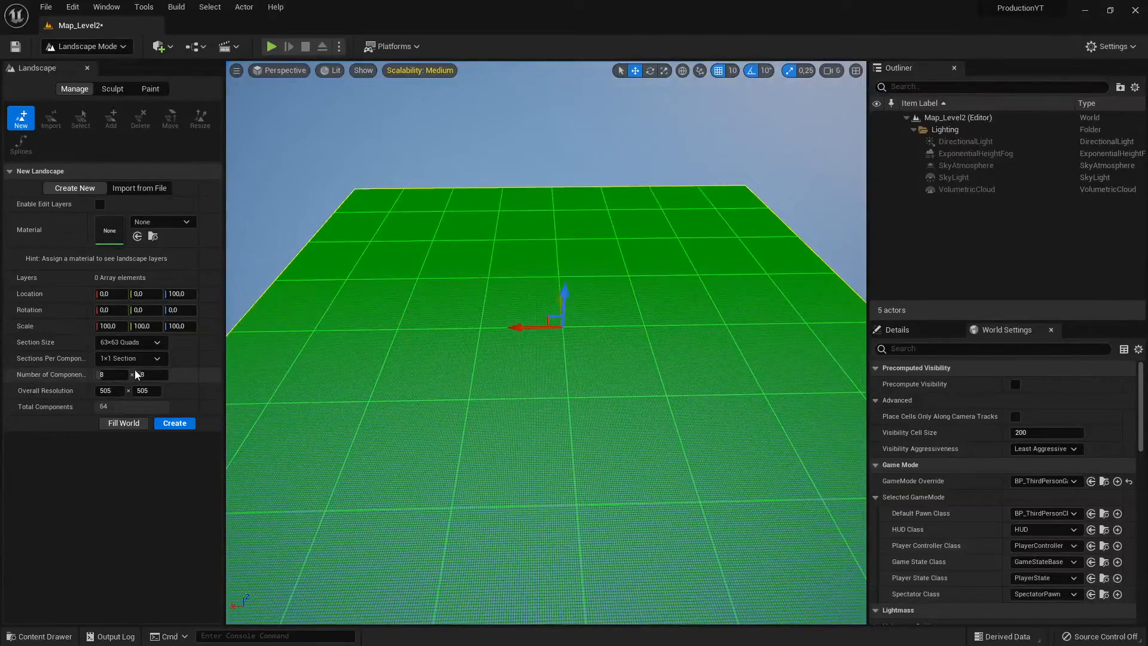
# Try a section size of 31×31 Quads for the new landscape.
pyautogui.click(125, 343)
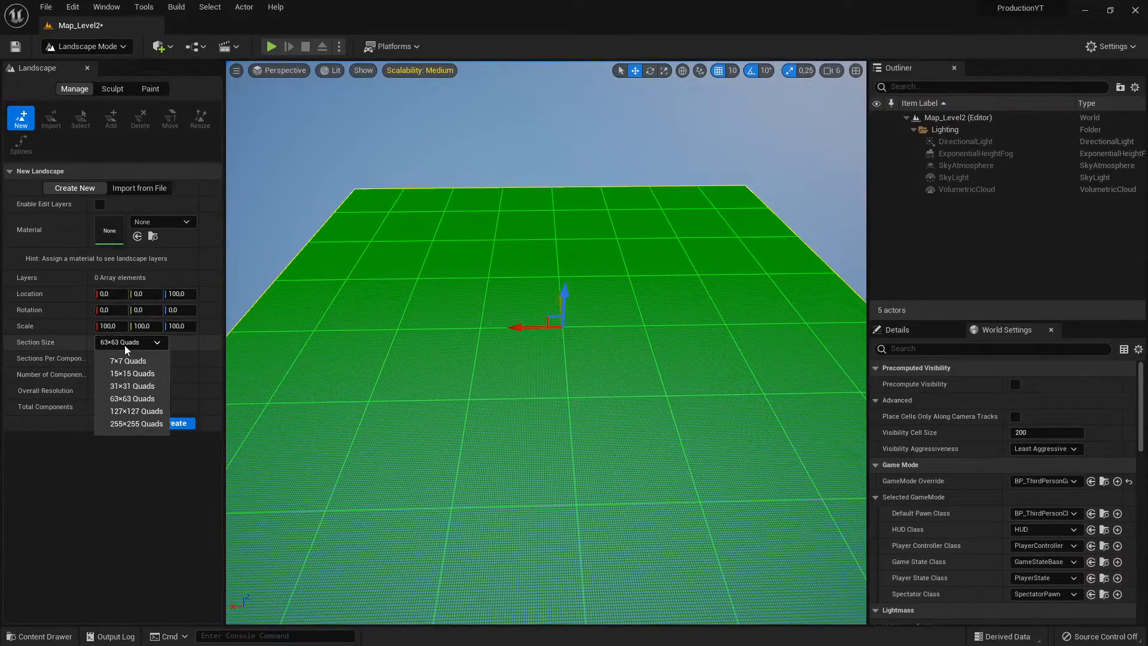
pyautogui.click(138, 386)
pyautogui.press('w')
pyautogui.moveTo(546, 342); pyautogui.dragTo(435, 380, button='right')
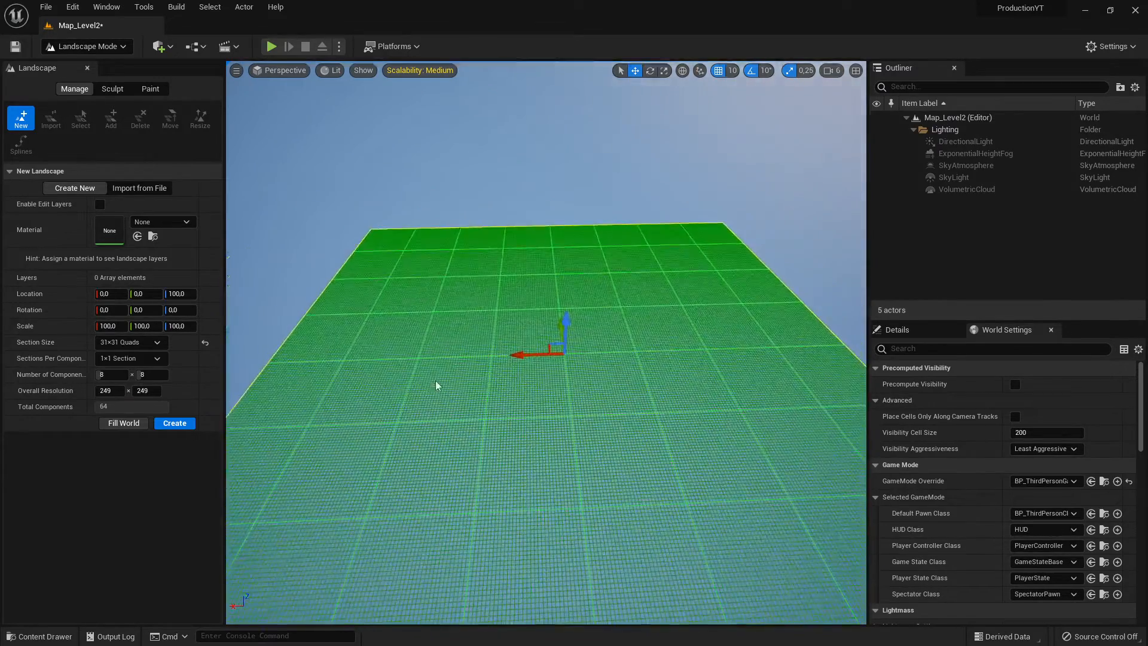
# Set the new landscape's section size to 15×15 Quads and inspect the preview grid.
pyautogui.click(142, 343)
pyautogui.click(140, 373)
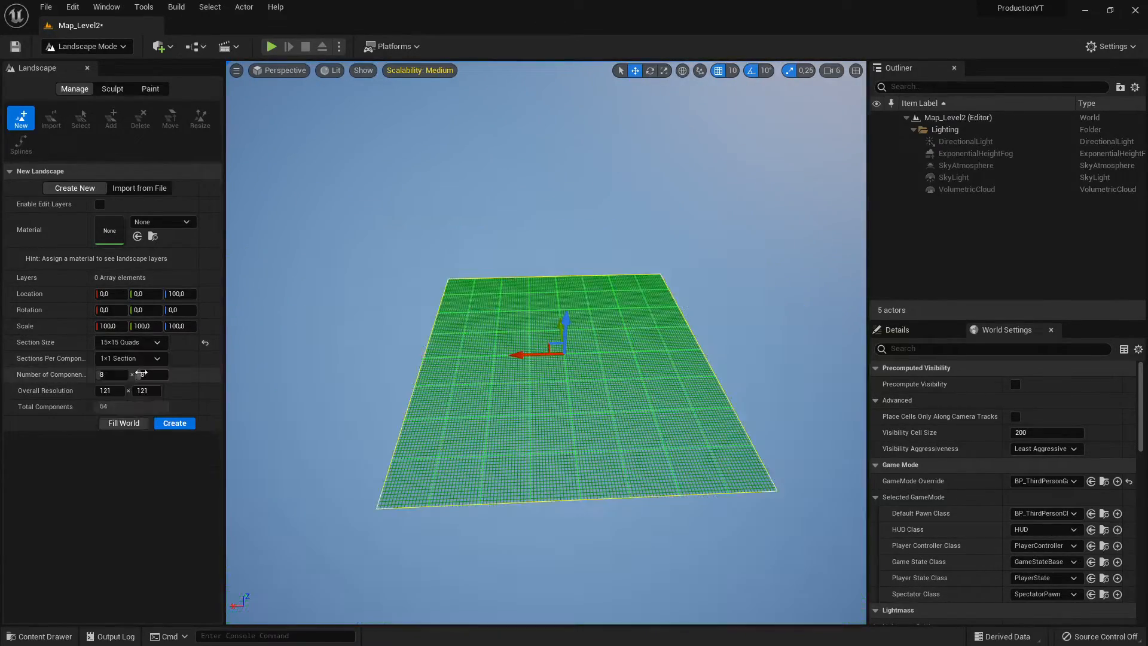
pyautogui.press('w')
pyautogui.moveTo(455, 412); pyautogui.dragTo(681, 338, button='right')
pyautogui.press('w')
pyautogui.press('a')
pyautogui.press('d')
pyautogui.moveTo(299, 361); pyautogui.dragTo(291, 361, button='right')
pyautogui.press('a')
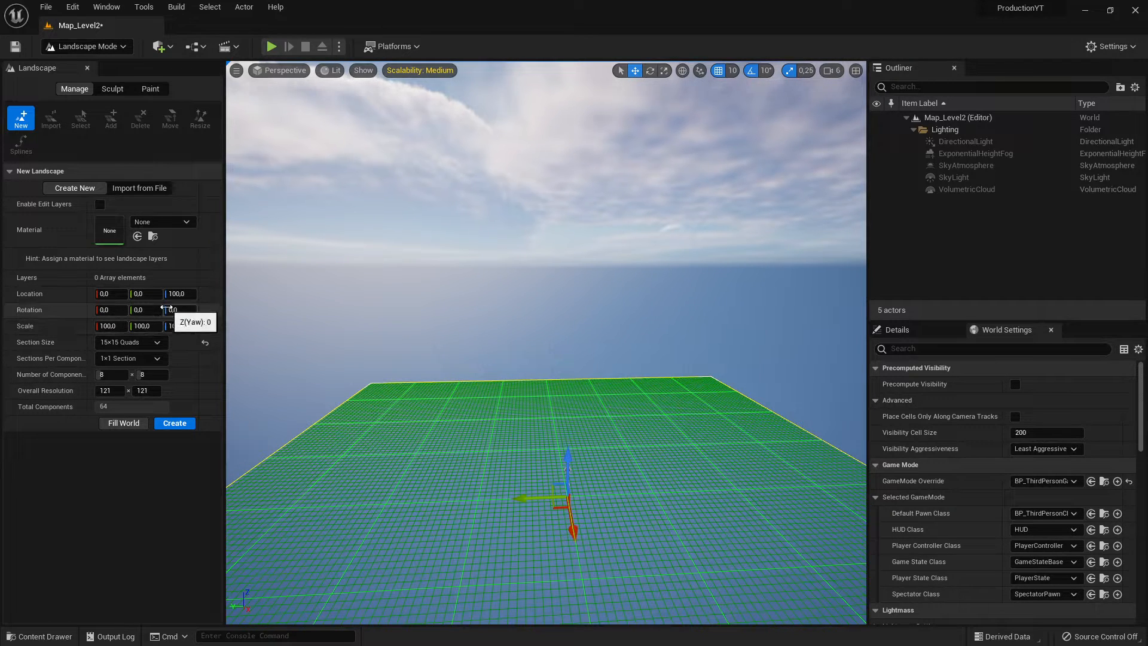
# Set the new landscape's Z location to 0.
pyautogui.click(178, 294)
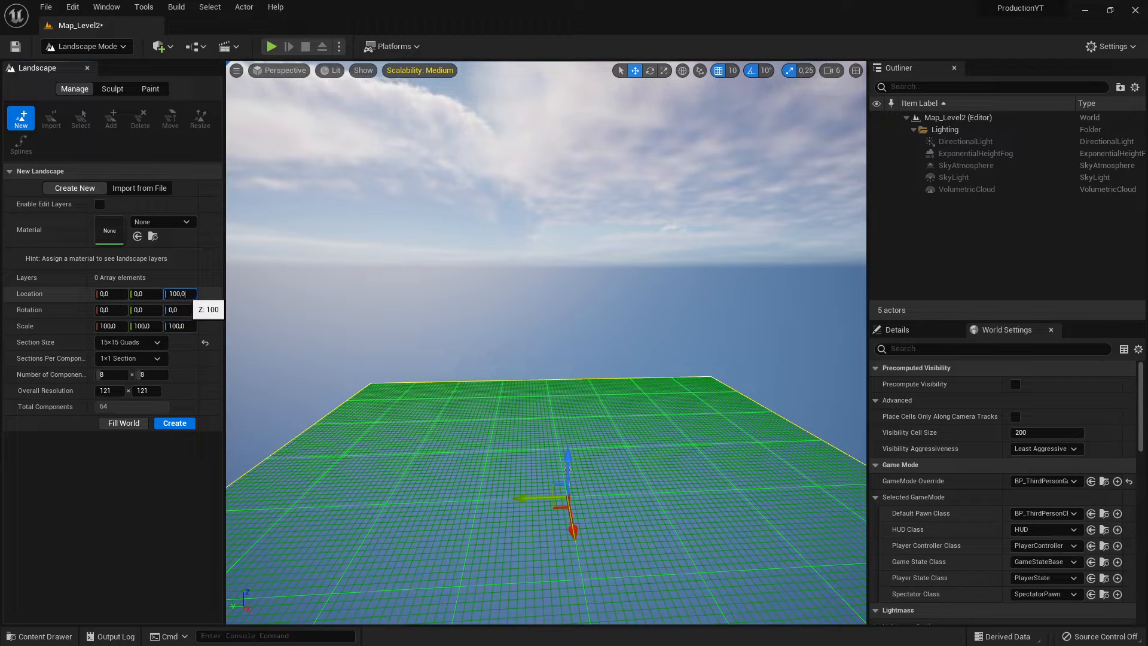
pyautogui.press('BackSpace')
pyautogui.press('BackSpace')
pyautogui.press('BackSpace')
pyautogui.press('BackSpace')
pyautogui.press('BackSpace')
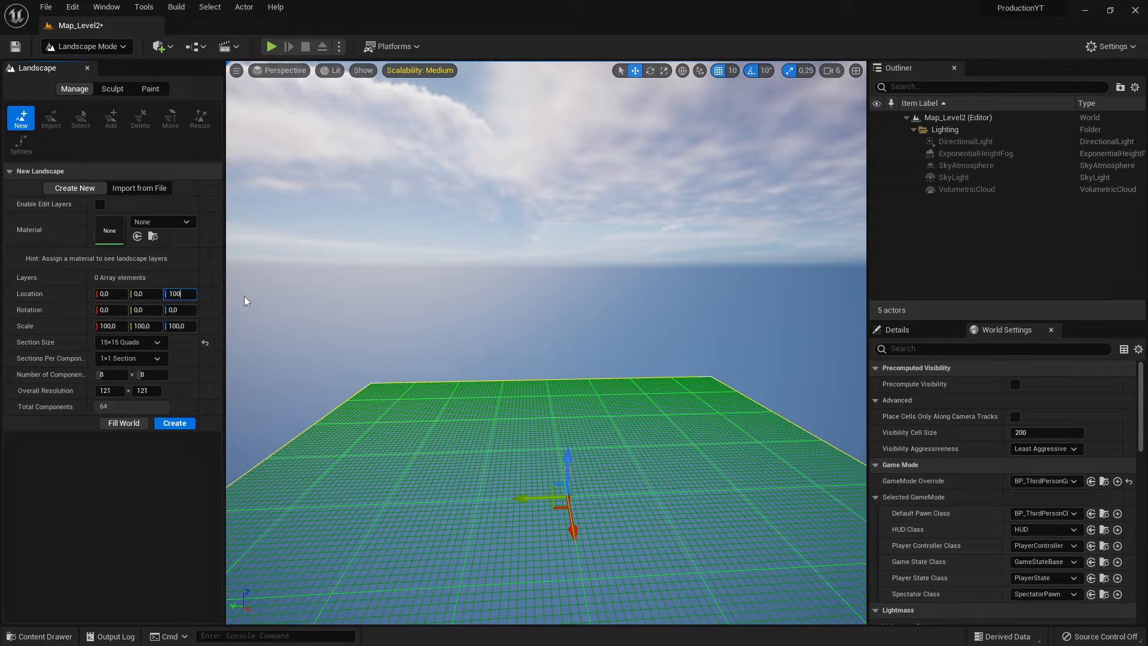
pyautogui.write('0')
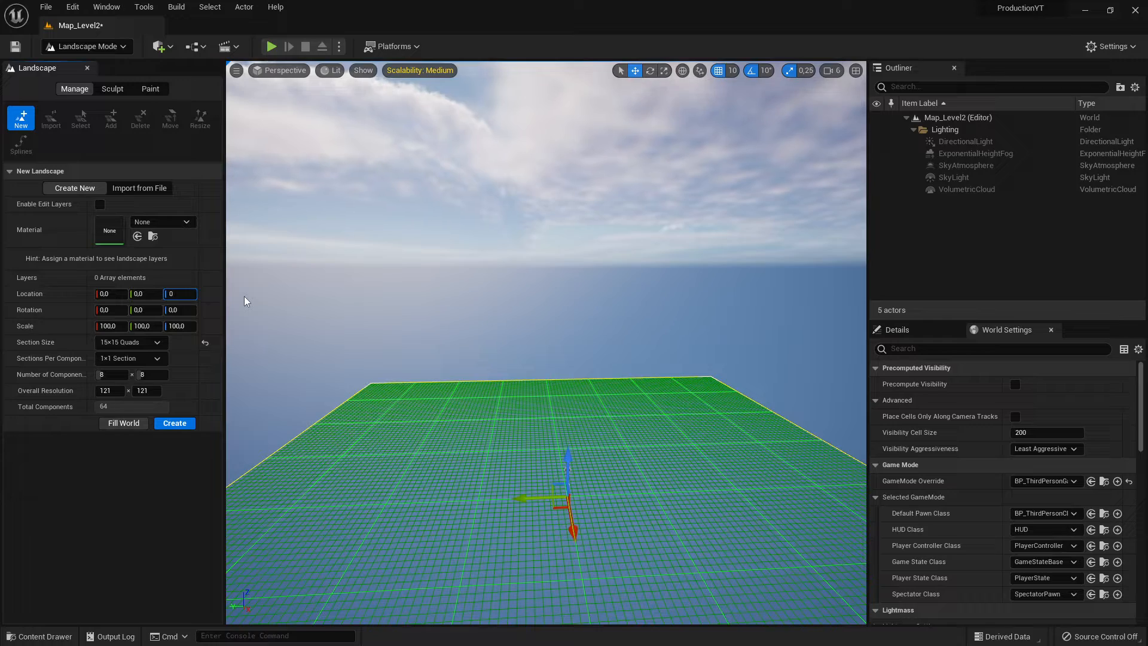
pyautogui.press('Return')
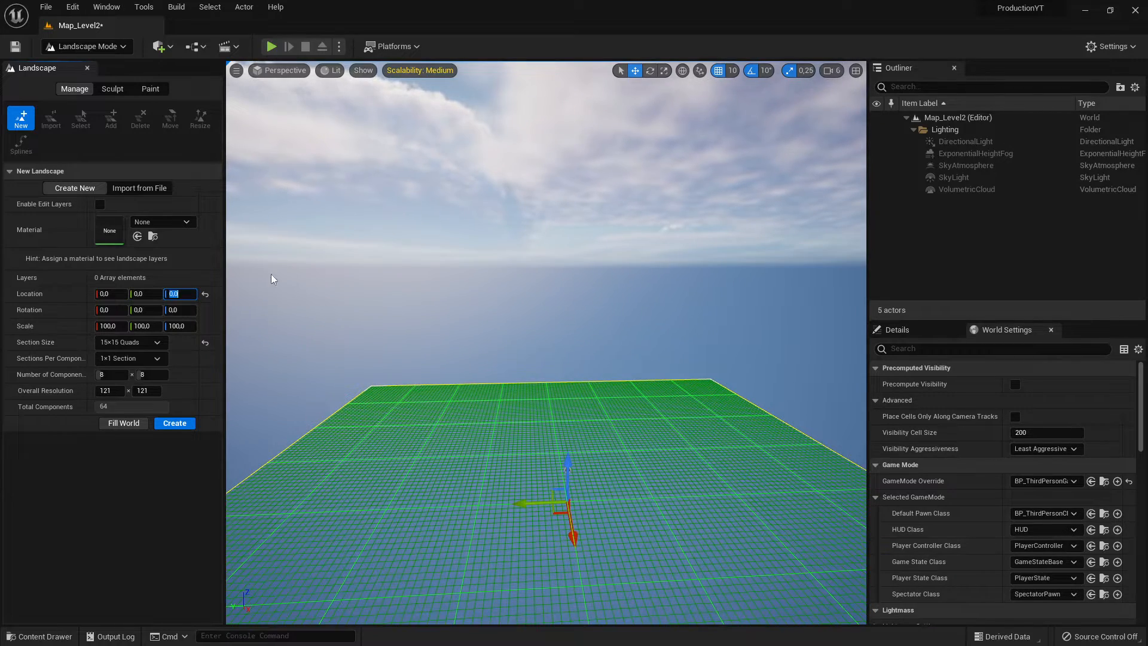
pyautogui.moveTo(299, 220); pyautogui.dragTo(281, 239, button='right')
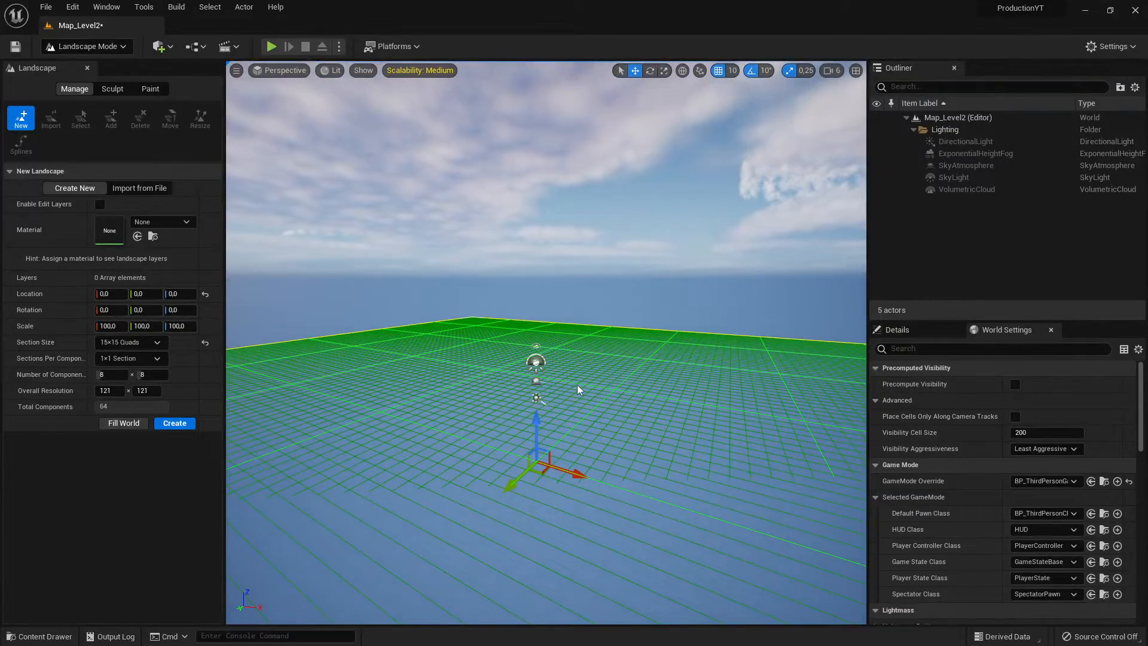
pyautogui.moveTo(618, 345); pyautogui.dragTo(673, 345, button='right')
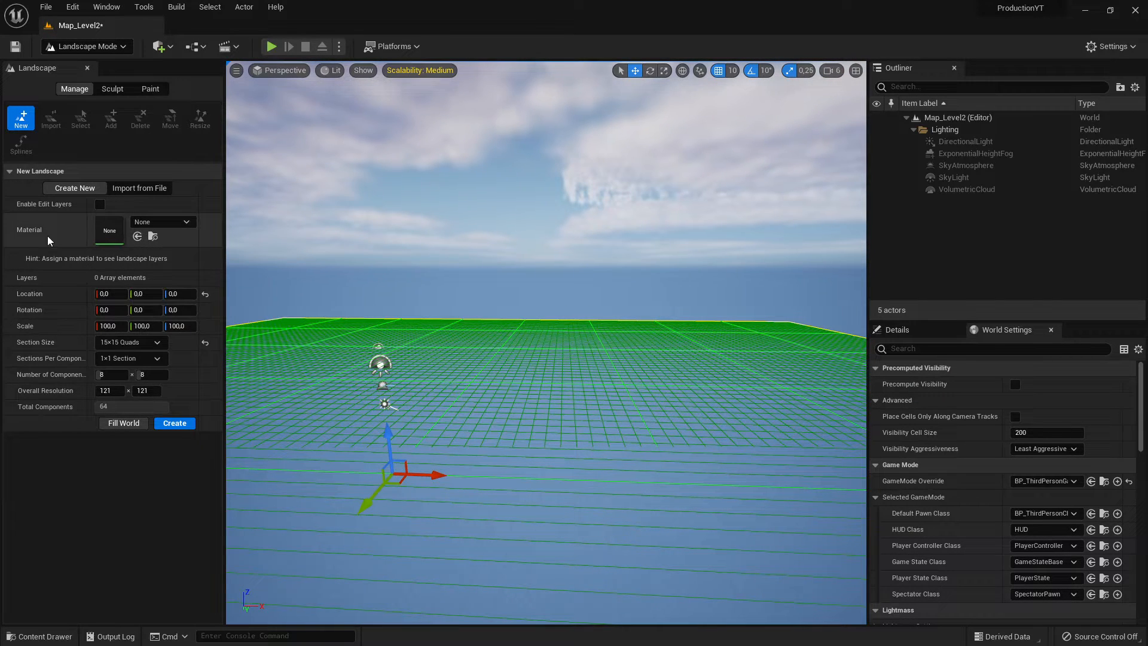
# Assign the M_Ground_Grass material to the new landscape and create it.
pyautogui.click(152, 222)
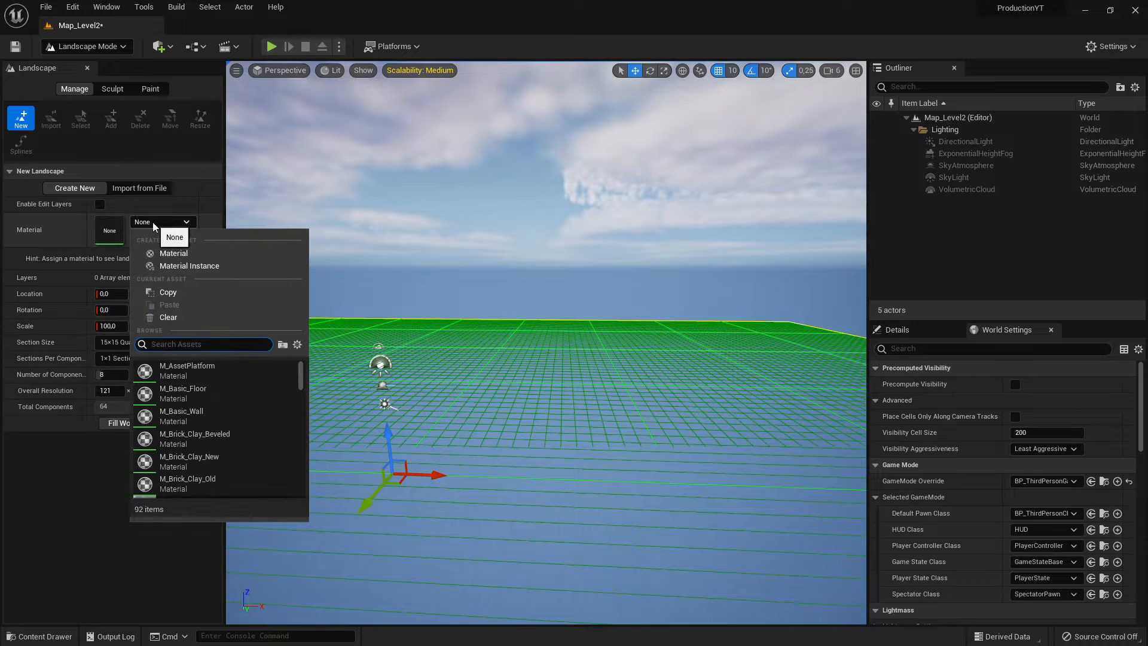
pyautogui.scroll(-6, 252, 439)
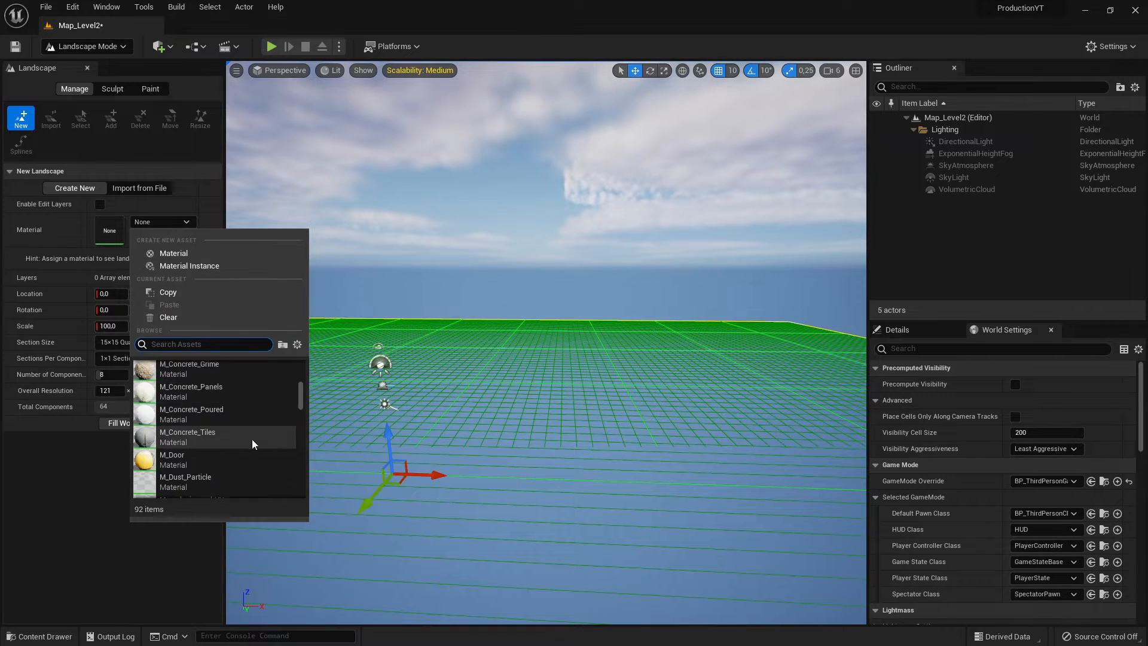
pyautogui.scroll(2, 252, 438)
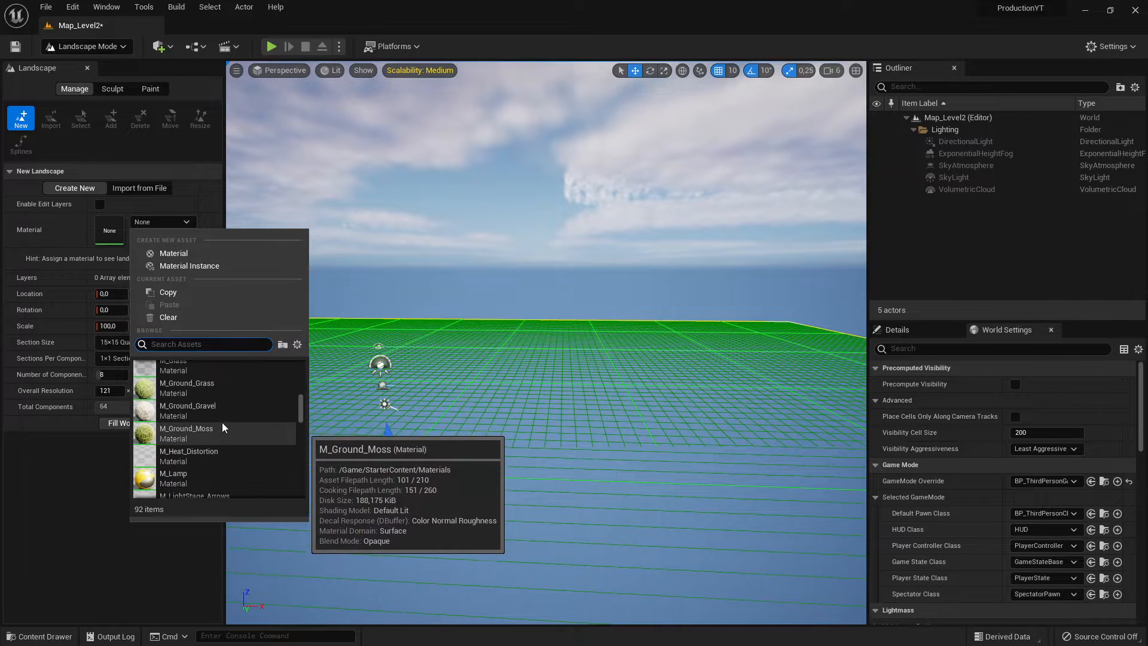
pyautogui.click(217, 392)
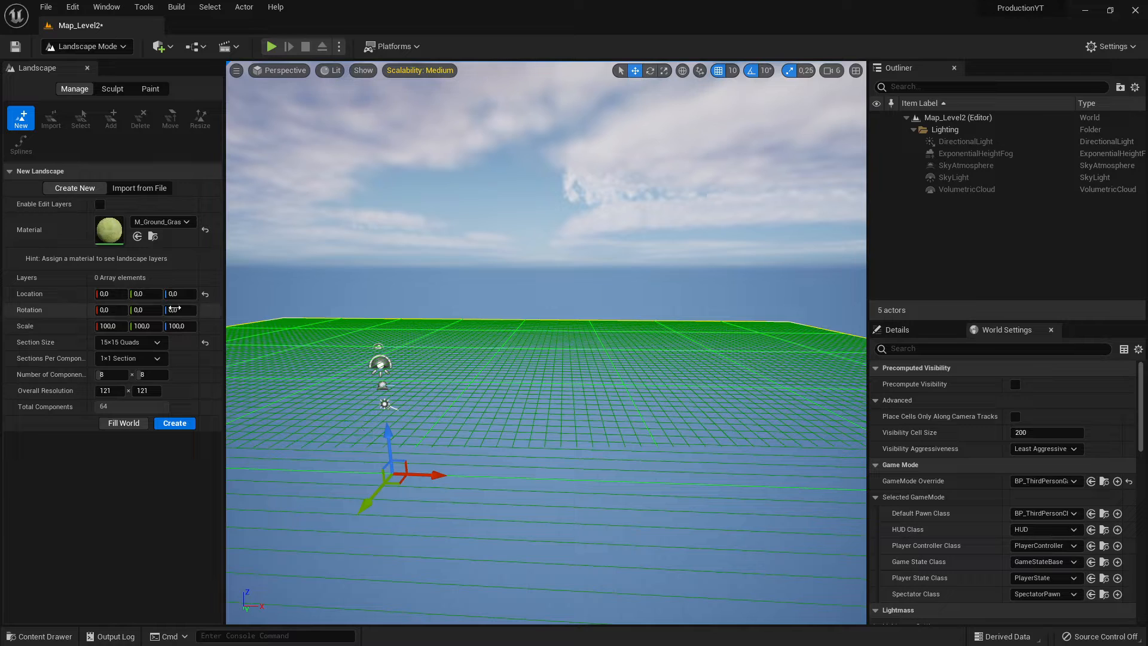
pyautogui.click(175, 423)
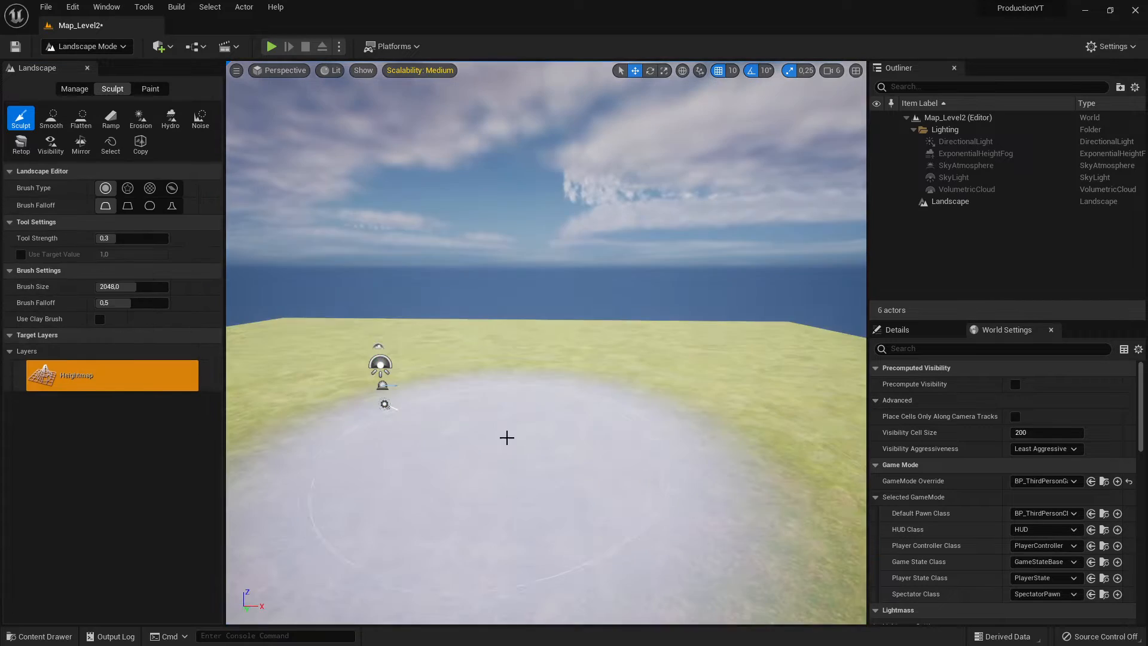
pyautogui.moveTo(544, 376)
pyautogui.mouseDown(button='right')
pyautogui.moveTo(503, 383)
pyautogui.moveTo(652, 430)
pyautogui.moveTo(591, 343)
pyautogui.mouseUp(button='right')
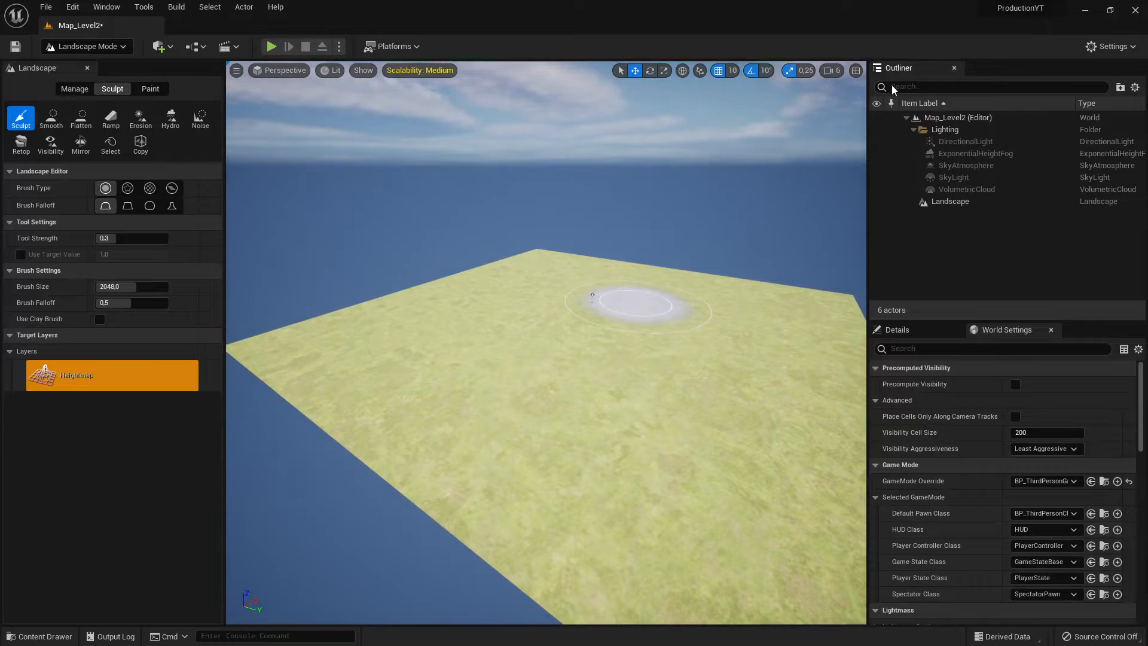
# Dock the Outliner, Details and World Settings panels to the sidebar and narrow the Landscape panel to enlarge the viewport.
pyautogui.moveTo(868, 131); pyautogui.dragTo(989, 132)
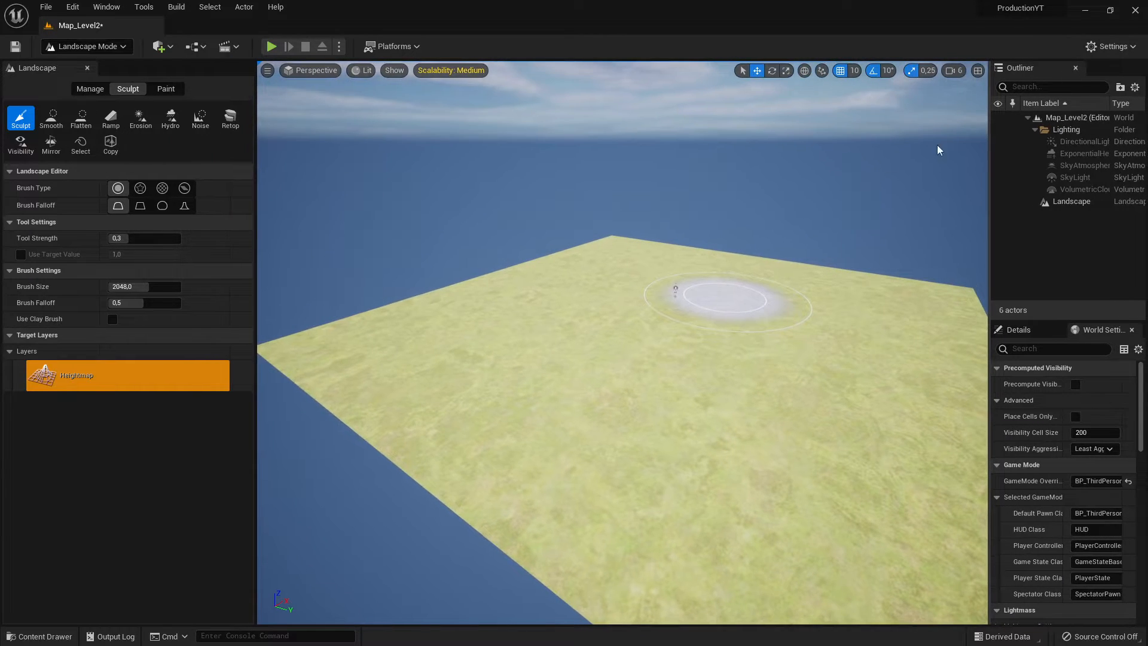
pyautogui.moveTo(938, 149); pyautogui.dragTo(955, 201, button='right')
pyautogui.moveTo(946, 184); pyautogui.dragTo(923, 184)
pyautogui.rightClick(953, 68)
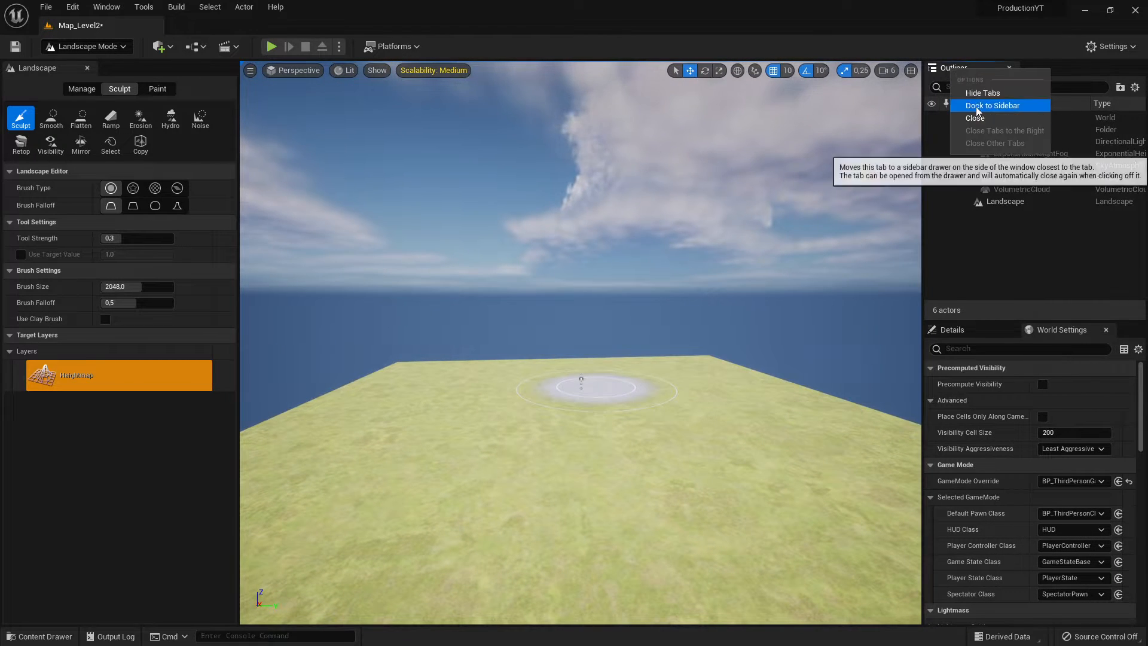
pyautogui.click(987, 105)
pyautogui.rightClick(952, 69)
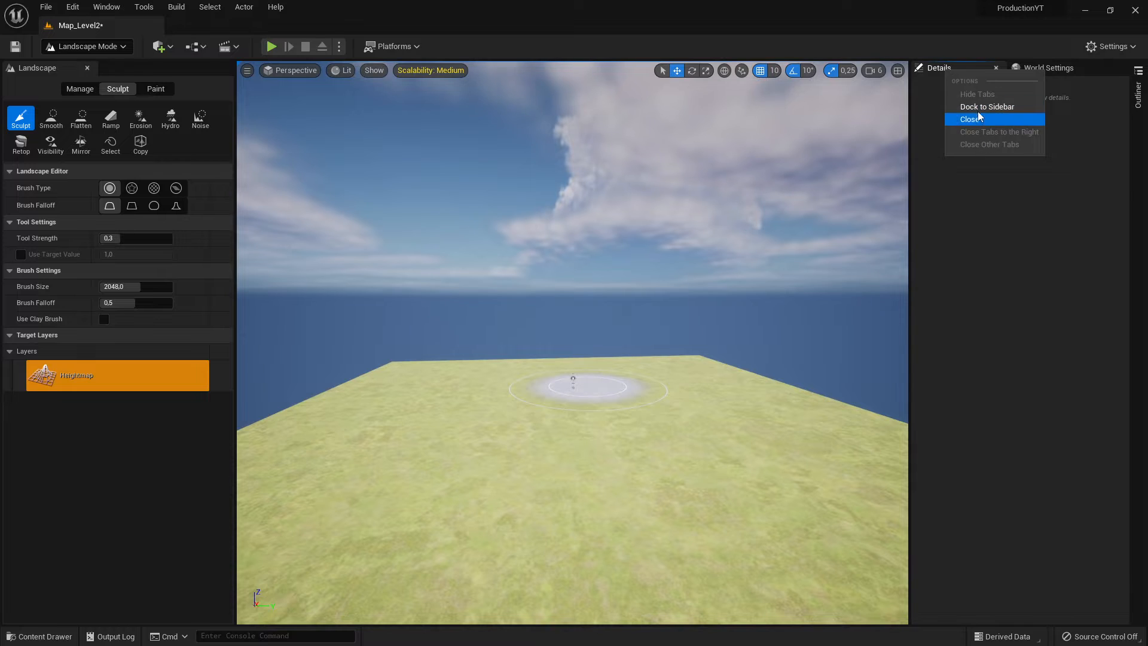
pyautogui.click(980, 105)
pyautogui.rightClick(956, 69)
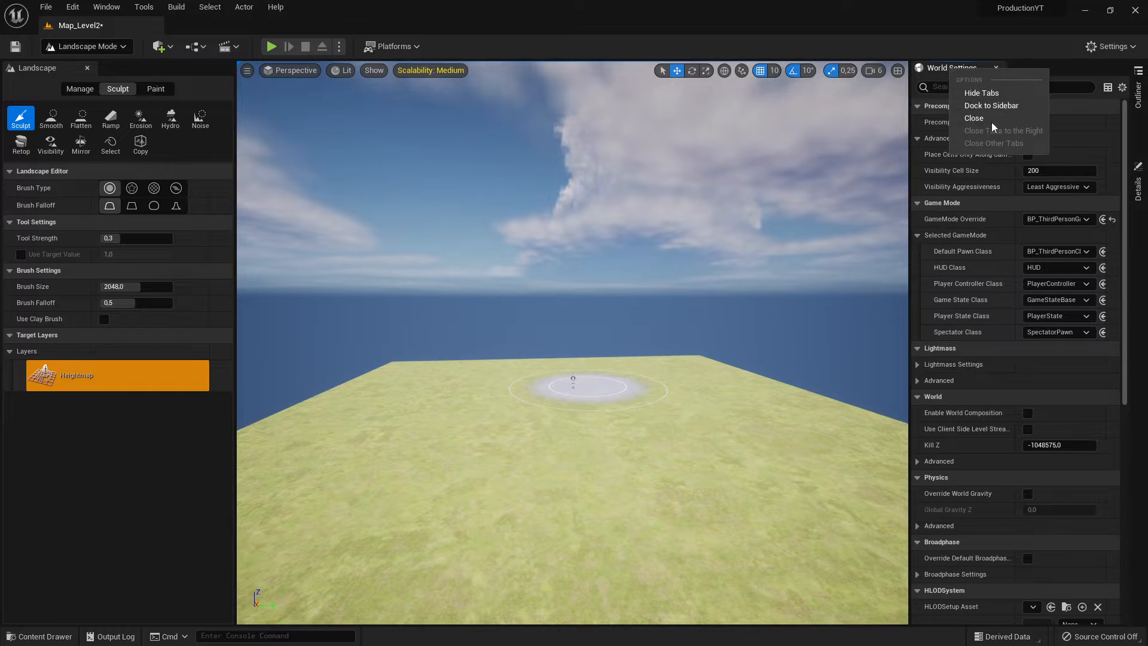
pyautogui.click(986, 105)
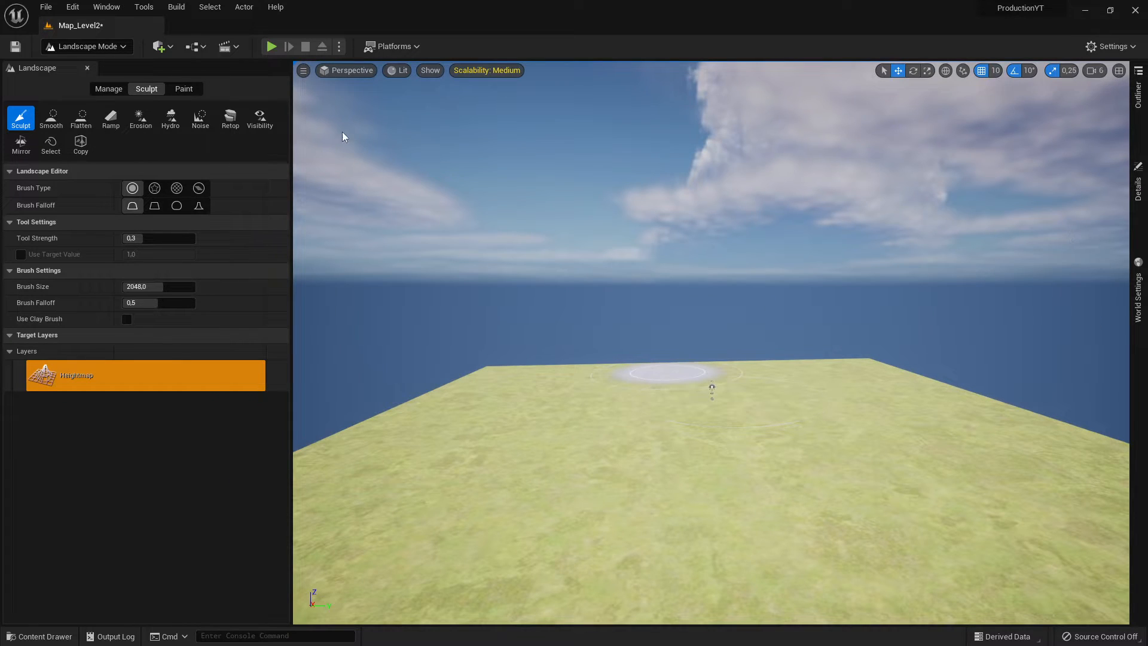
pyautogui.moveTo(292, 193); pyautogui.dragTo(234, 207)
# Look at the landscape management tools and return to the Sculpt tools.
pyautogui.moveTo(622, 263)
pyautogui.mouseDown(button='right')
pyautogui.moveTo(490, 382)
pyautogui.moveTo(487, 341)
pyautogui.mouseUp(button='right')
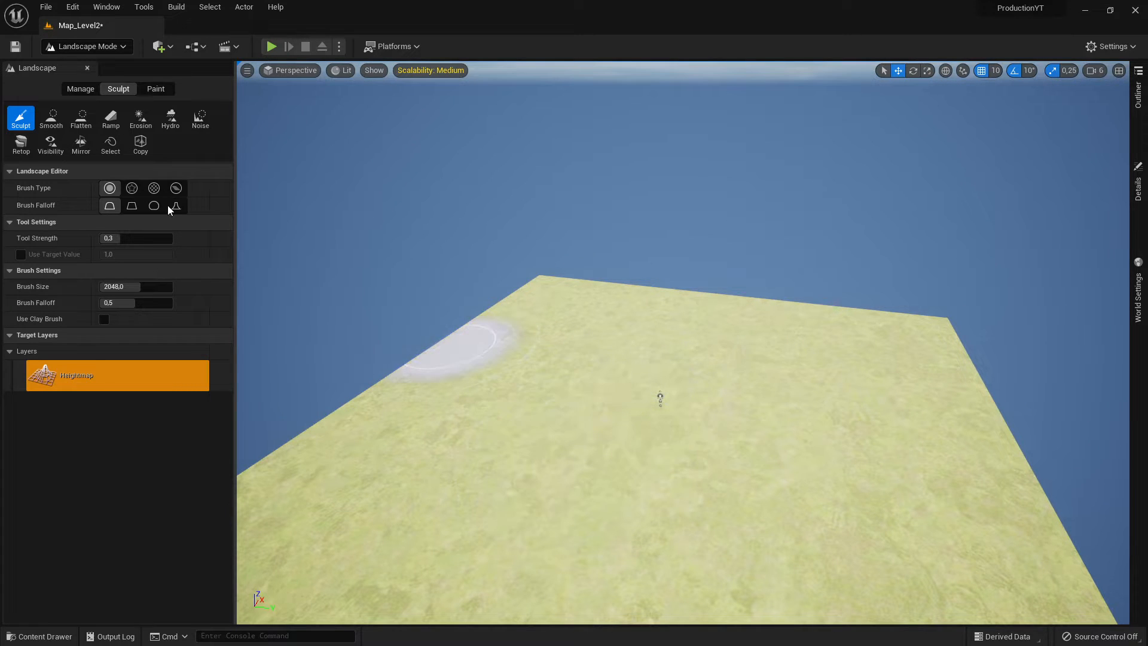
pyautogui.click(72, 92)
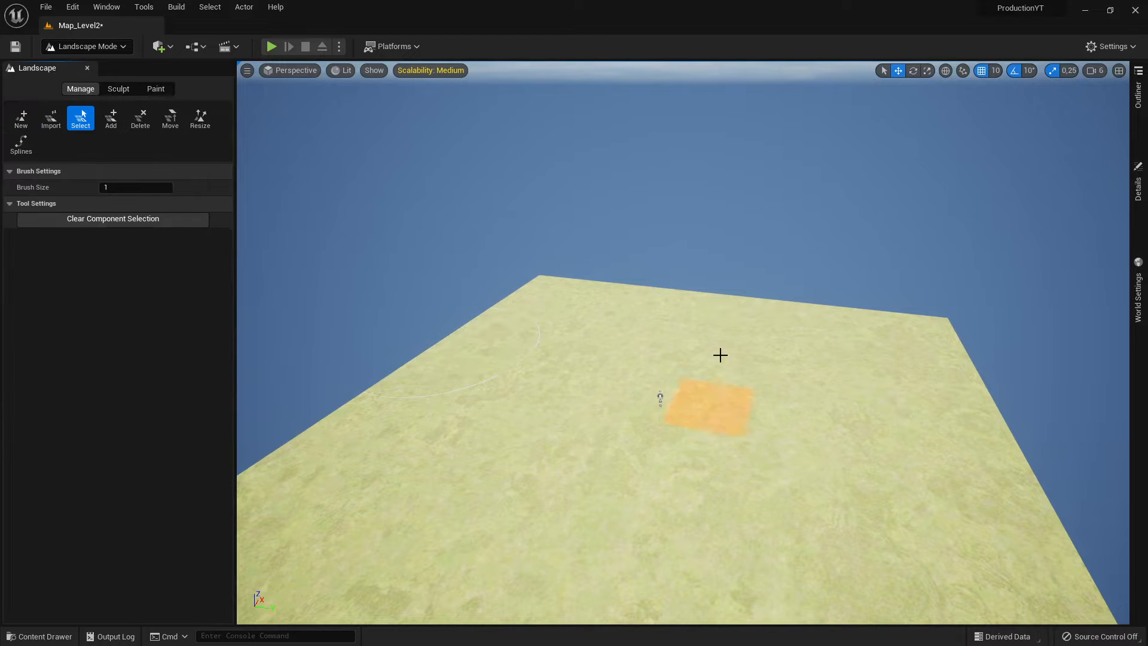
pyautogui.click(117, 90)
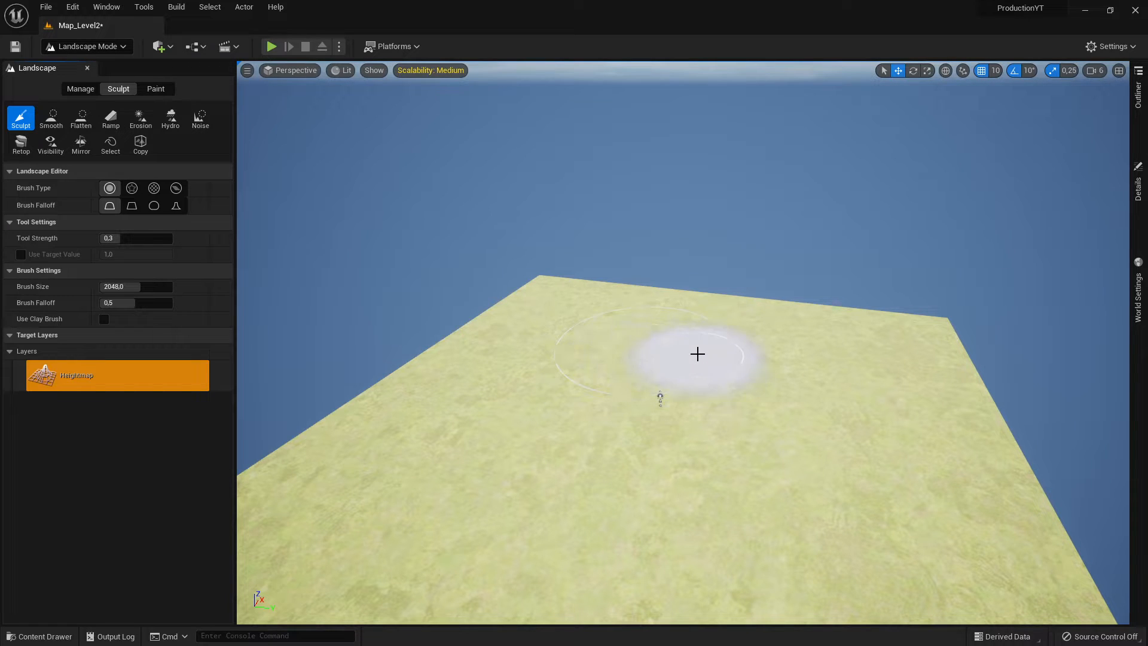
# Sculpt a tall hill toward the landscape's far edge and a lower hill beside it, using tool strength 0.3 and brush size 2048.
pyautogui.moveTo(665, 344)
pyautogui.mouseDown(button='right')
pyautogui.moveTo(665, 251)
pyautogui.moveTo(705, 287)
pyautogui.moveTo(665, 419)
pyautogui.moveTo(706, 349)
pyautogui.moveTo(720, 356)
pyautogui.mouseUp(button='right')
pyautogui.press('s')
pyautogui.press('a')
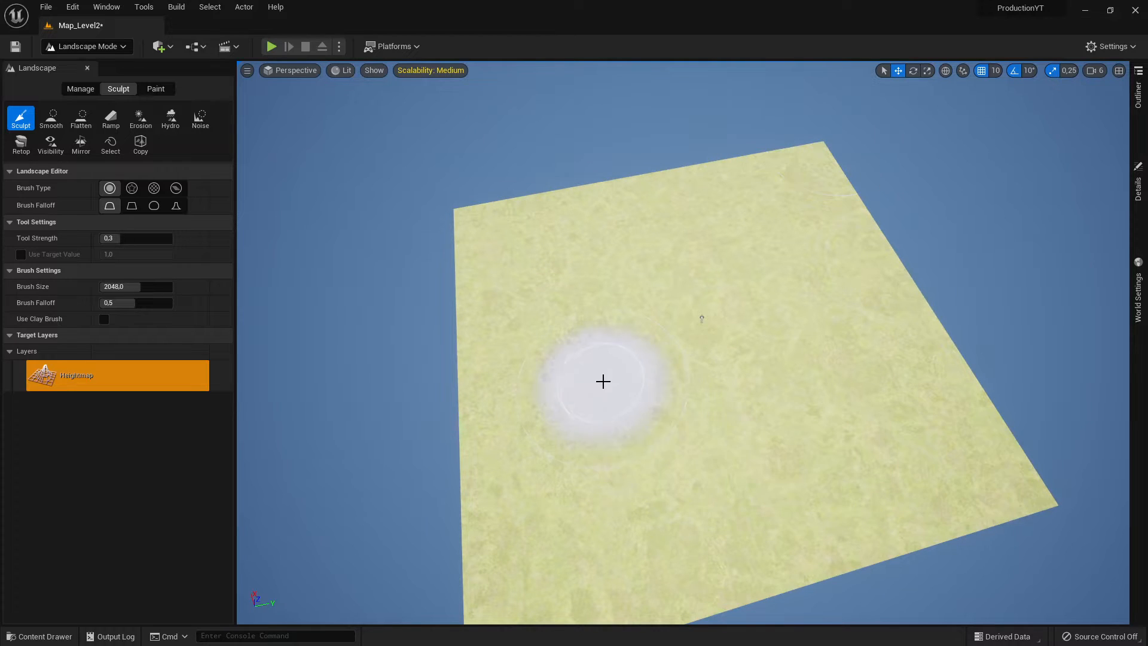
pyautogui.moveTo(541, 321)
pyautogui.mouseDown(button='right')
pyautogui.moveTo(454, 299)
pyautogui.moveTo(469, 251)
pyautogui.mouseUp(button='right')
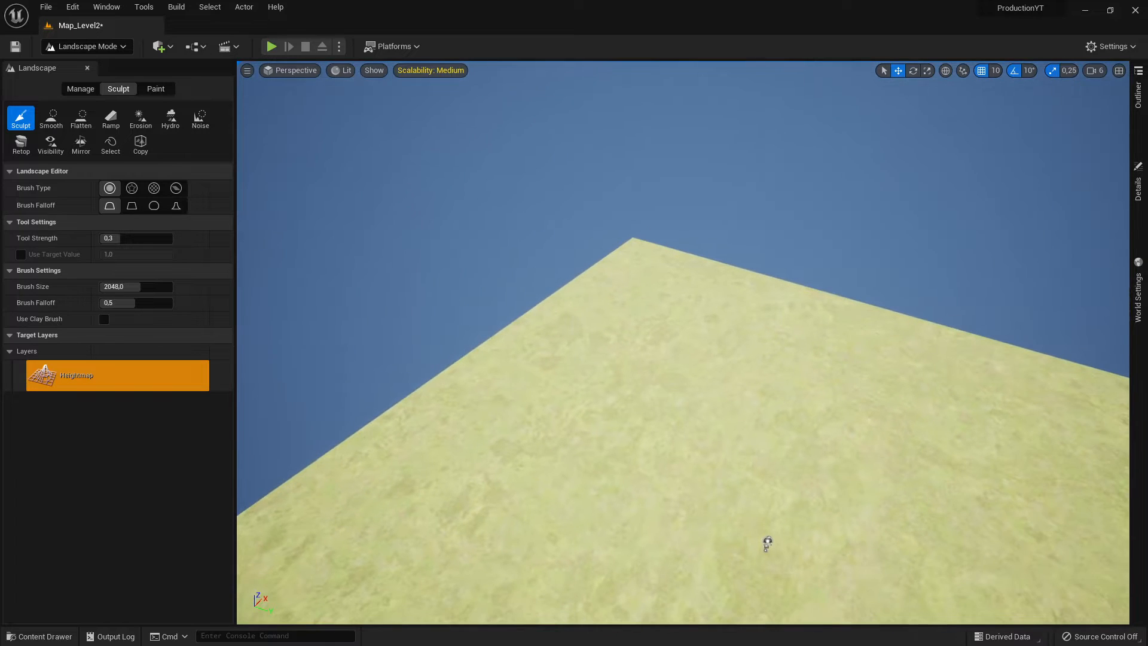
pyautogui.moveTo(666, 300)
pyautogui.mouseDown(button='right')
pyautogui.moveTo(598, 335)
pyautogui.moveTo(682, 300)
pyautogui.mouseUp(button='right')
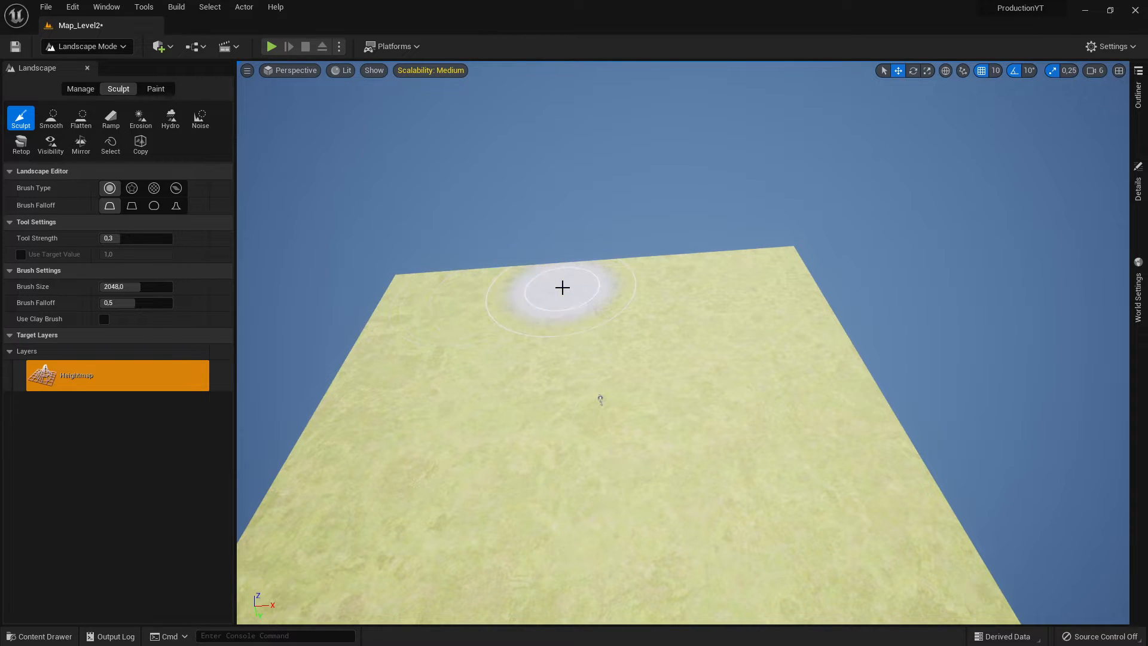
pyautogui.moveTo(539, 289)
pyautogui.mouseDown(button='right')
pyautogui.moveTo(658, 275)
pyautogui.moveTo(778, 227)
pyautogui.moveTo(675, 281)
pyautogui.moveTo(592, 281)
pyautogui.mouseUp(button='right')
pyautogui.moveTo(789, 374); pyautogui.dragTo(538, 290, button='right')
pyautogui.press('w')
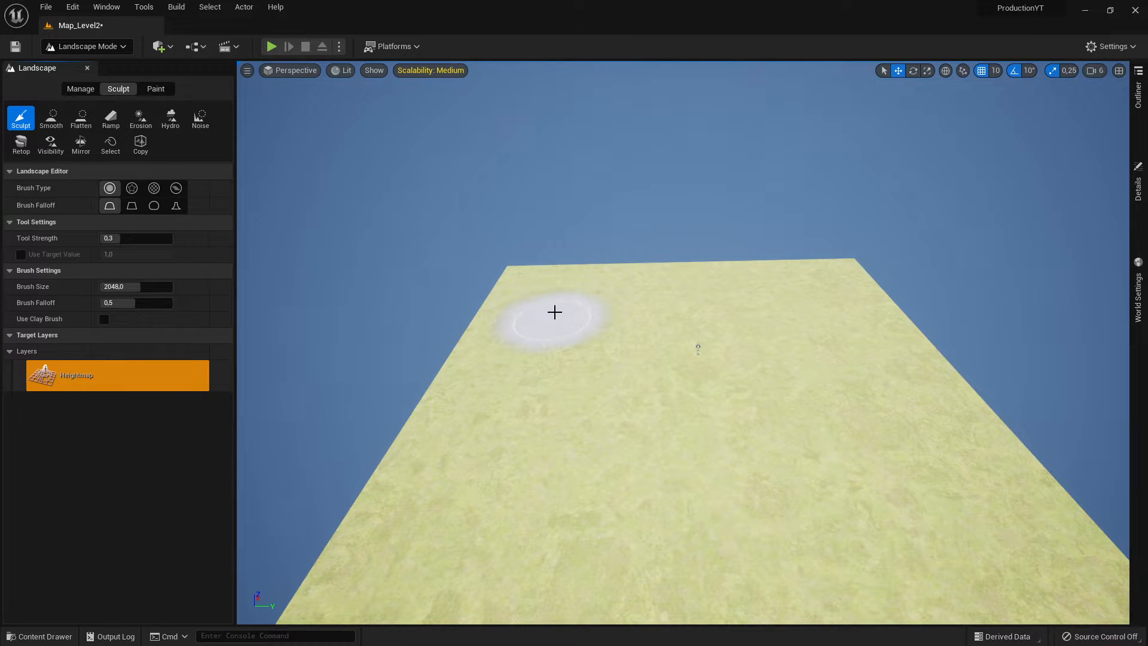
pyautogui.moveTo(560, 311)
pyautogui.mouseDown()
pyautogui.moveTo(553, 353)
pyautogui.moveTo(512, 403)
pyautogui.moveTo(500, 456)
pyautogui.moveTo(546, 287)
pyautogui.mouseUp()
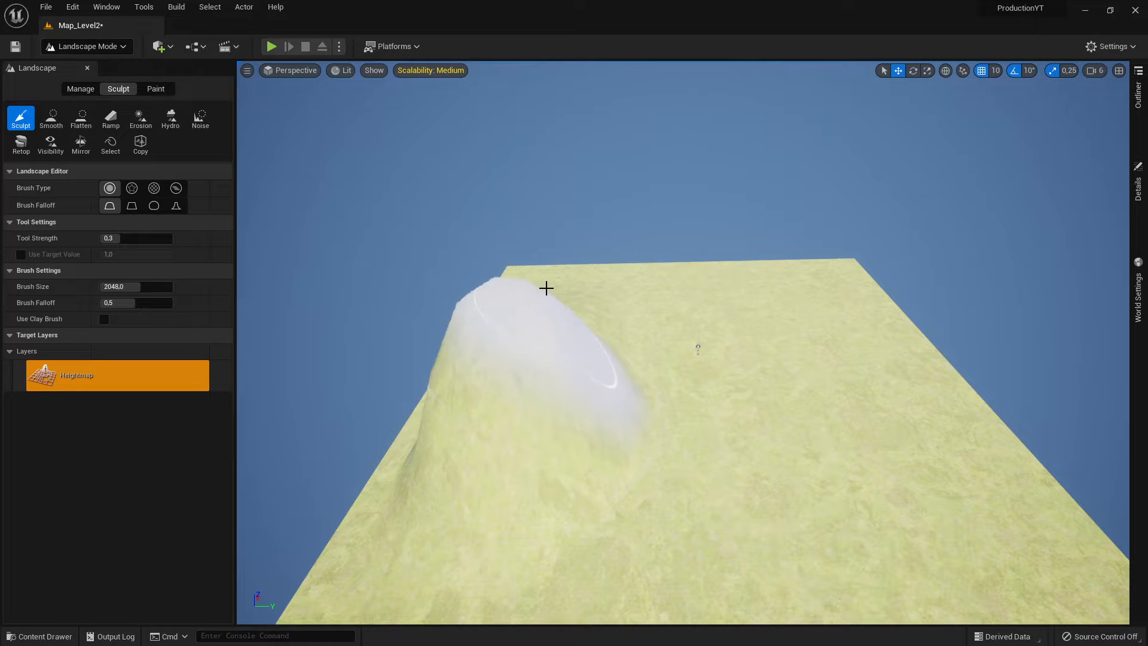
pyautogui.moveTo(546, 287); pyautogui.dragTo(656, 309, button='right')
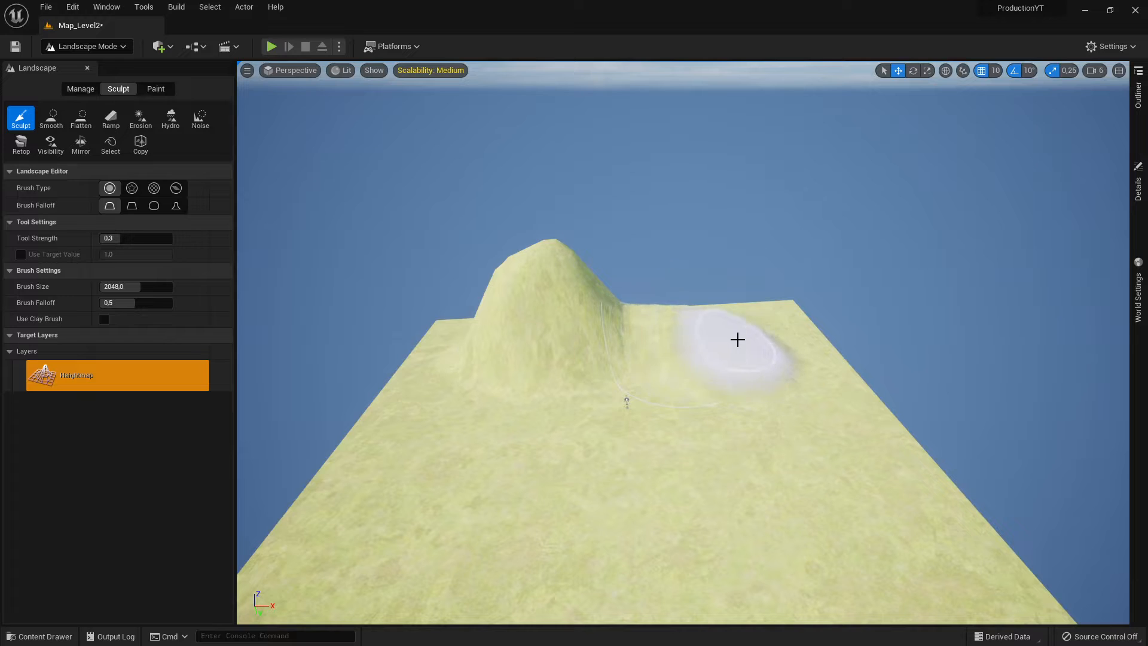
pyautogui.moveTo(737, 339)
pyautogui.mouseDown()
pyautogui.moveTo(620, 336)
pyautogui.moveTo(760, 355)
pyautogui.mouseUp()
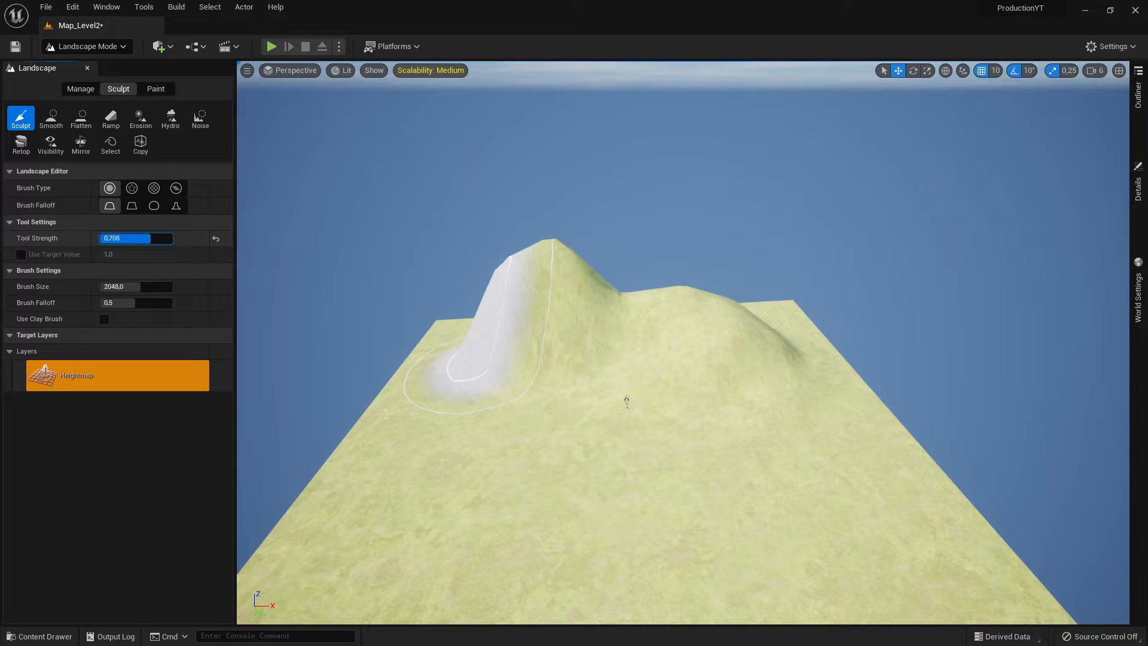
# Set the sculpt tool strength to 1.0 and raise the taller hill into a steep peak.
pyautogui.press('Return')
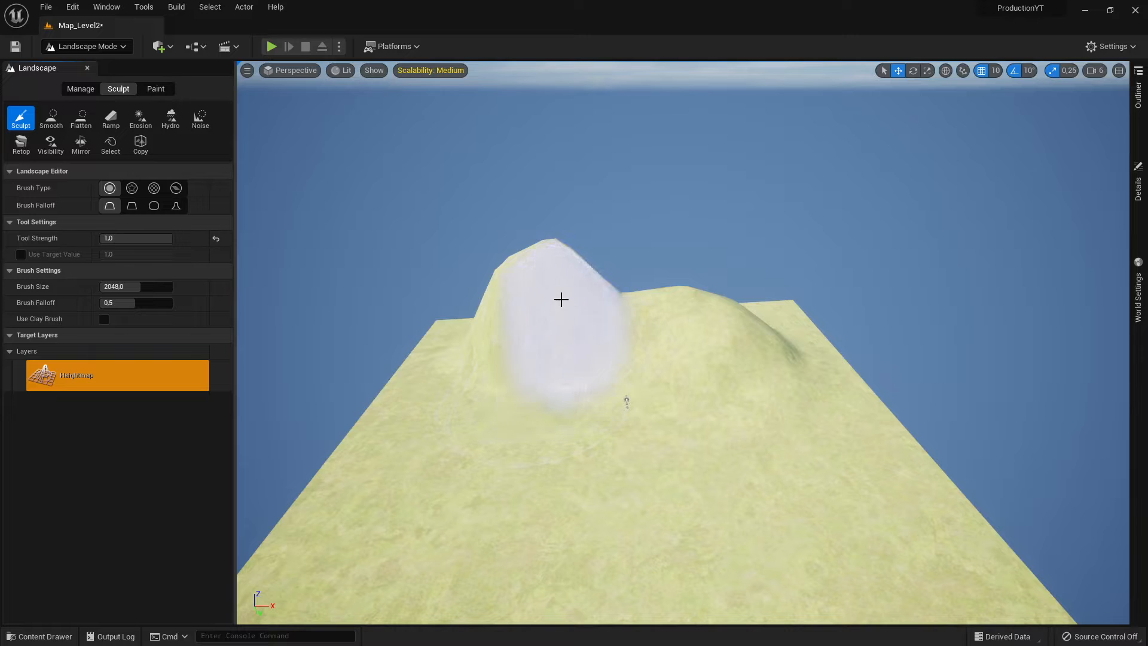
pyautogui.moveTo(557, 296)
pyautogui.mouseDown()
pyautogui.moveTo(558, 233)
pyautogui.moveTo(579, 295)
pyautogui.moveTo(574, 281)
pyautogui.mouseUp()
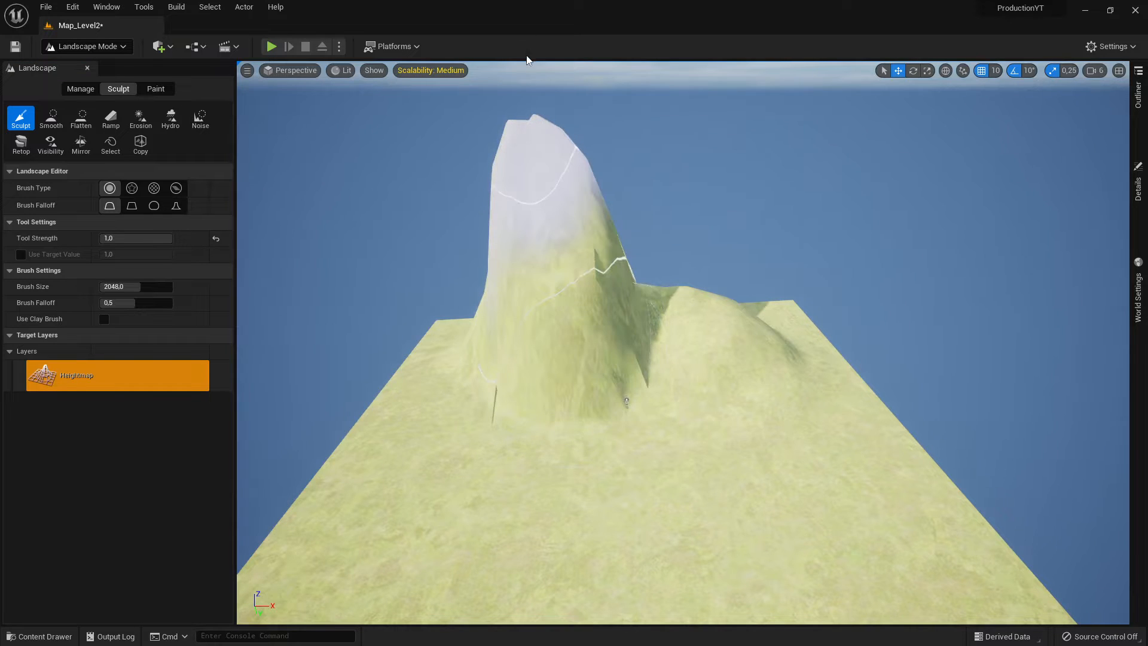
# Raise the lower hill beside the peak, first with tool strength 0.12 and then with 0.424.
pyautogui.moveTo(139, 238); pyautogui.dragTo(126, 238)
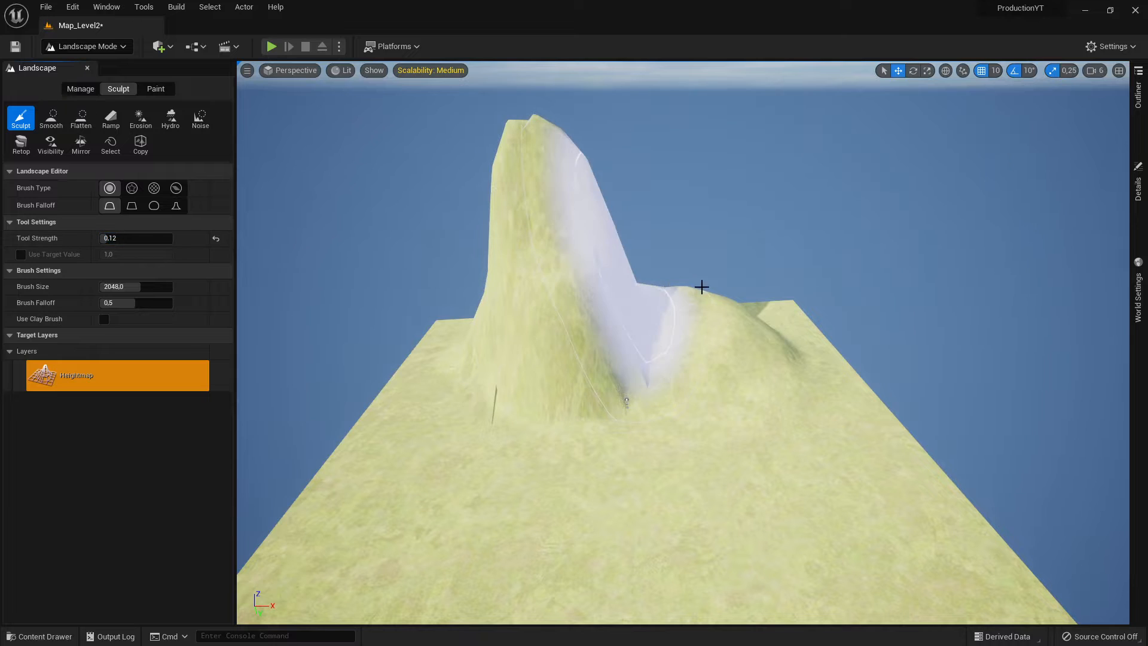
pyautogui.moveTo(712, 308); pyautogui.dragTo(696, 231)
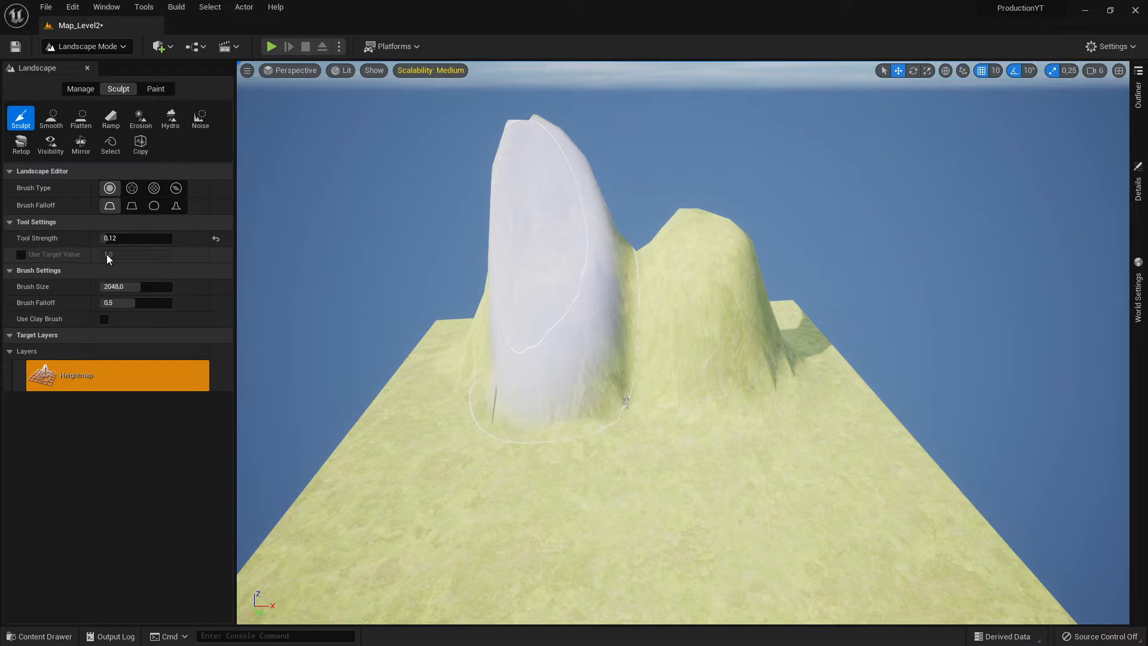
pyautogui.moveTo(107, 238); pyautogui.dragTo(131, 238)
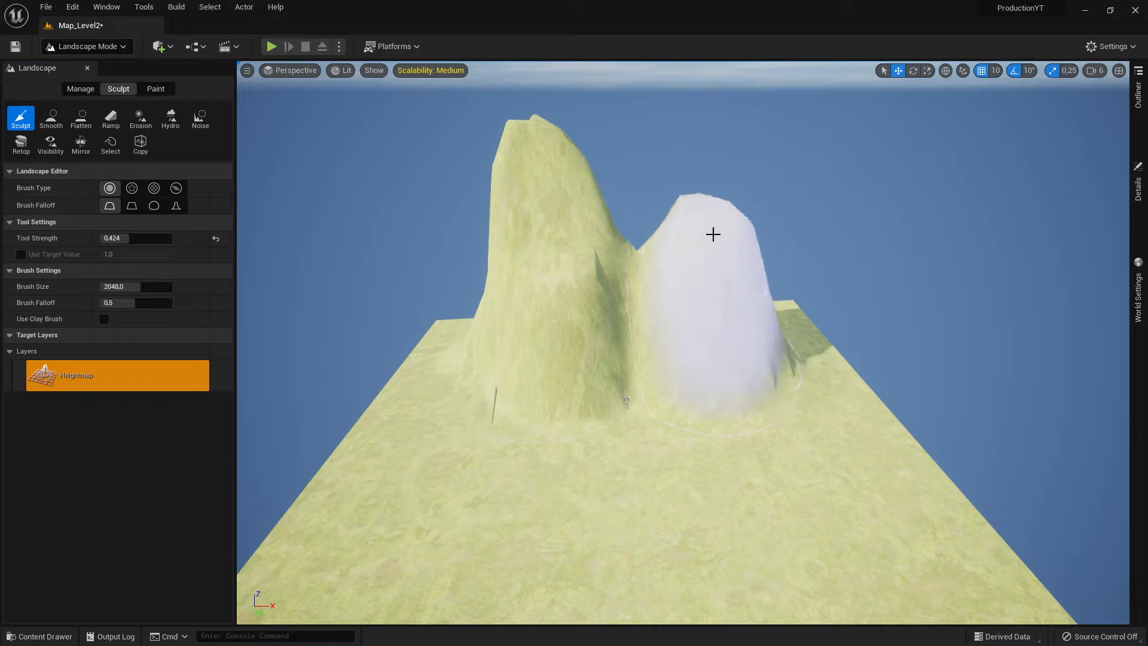
pyautogui.moveTo(713, 234)
pyautogui.mouseDown()
pyautogui.moveTo(702, 237)
pyautogui.moveTo(720, 221)
pyautogui.mouseUp()
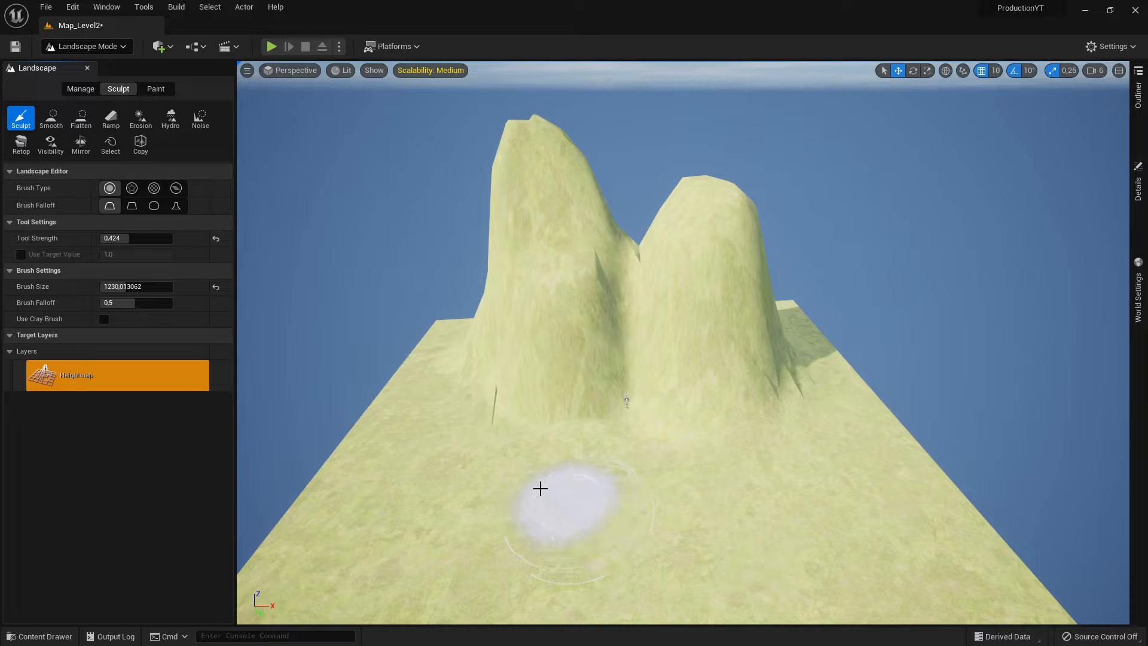
# Reduce the brush size to about 1230 and build up the taller hill's summit.
pyautogui.moveTo(540, 263)
pyautogui.mouseDown(button='right')
pyautogui.moveTo(539, 180)
pyautogui.moveTo(527, 293)
pyautogui.moveTo(615, 353)
pyautogui.mouseUp(button='right')
pyautogui.press('w')
pyautogui.press('s')
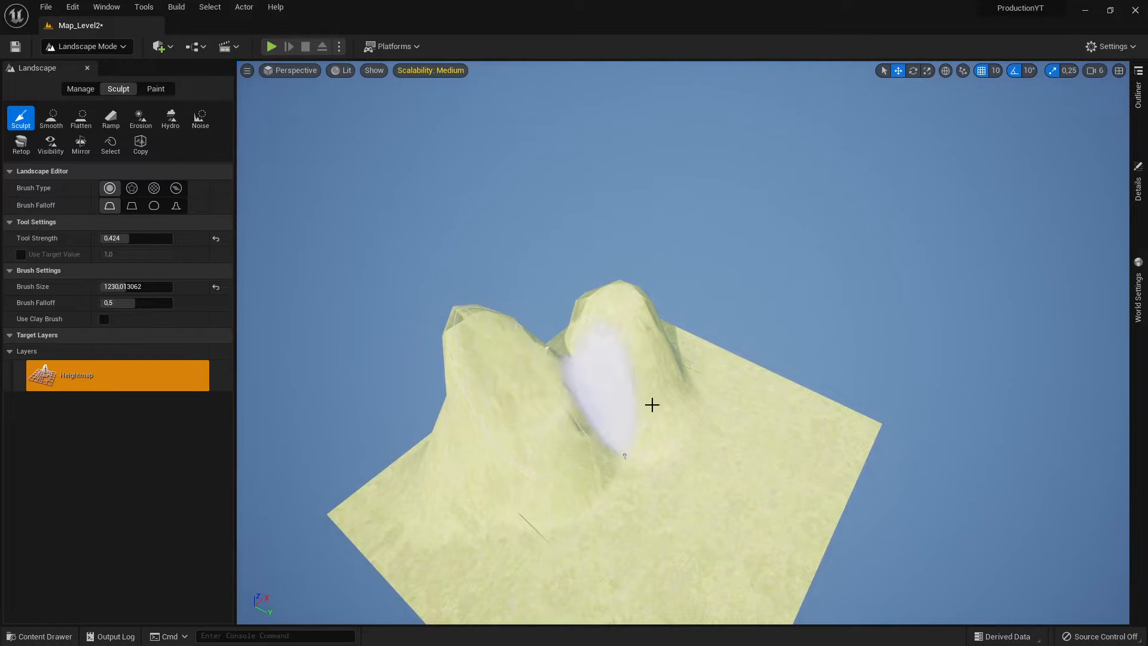
pyautogui.press('d')
pyautogui.moveTo(651, 405); pyautogui.dragTo(538, 405, button='right')
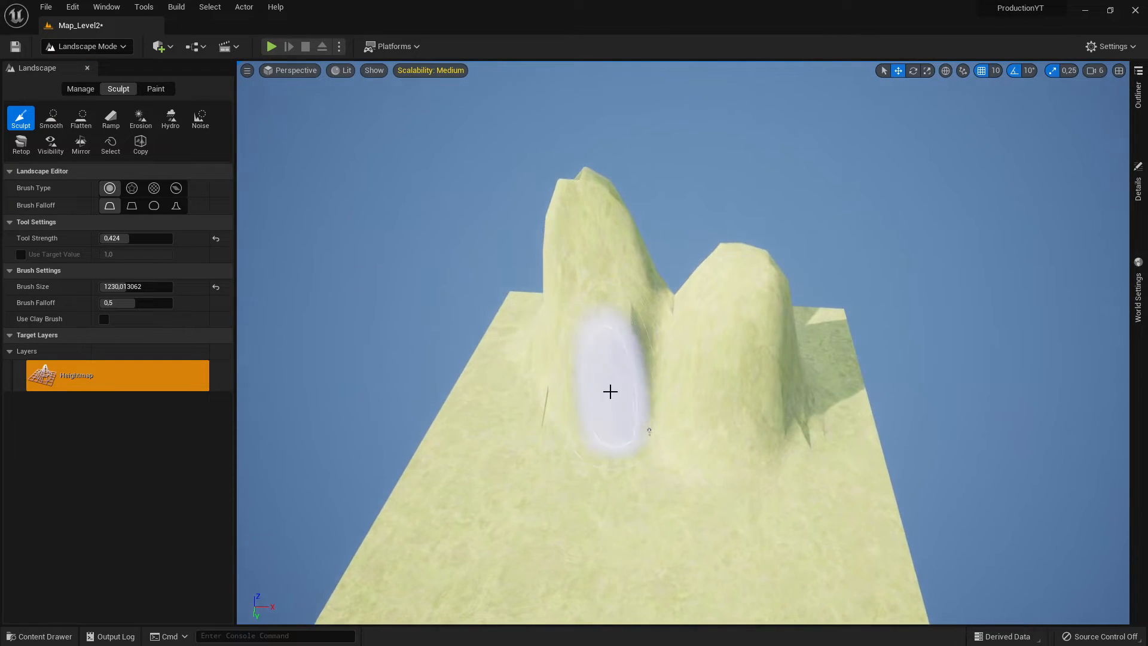
pyautogui.moveTo(586, 230); pyautogui.dragTo(581, 200)
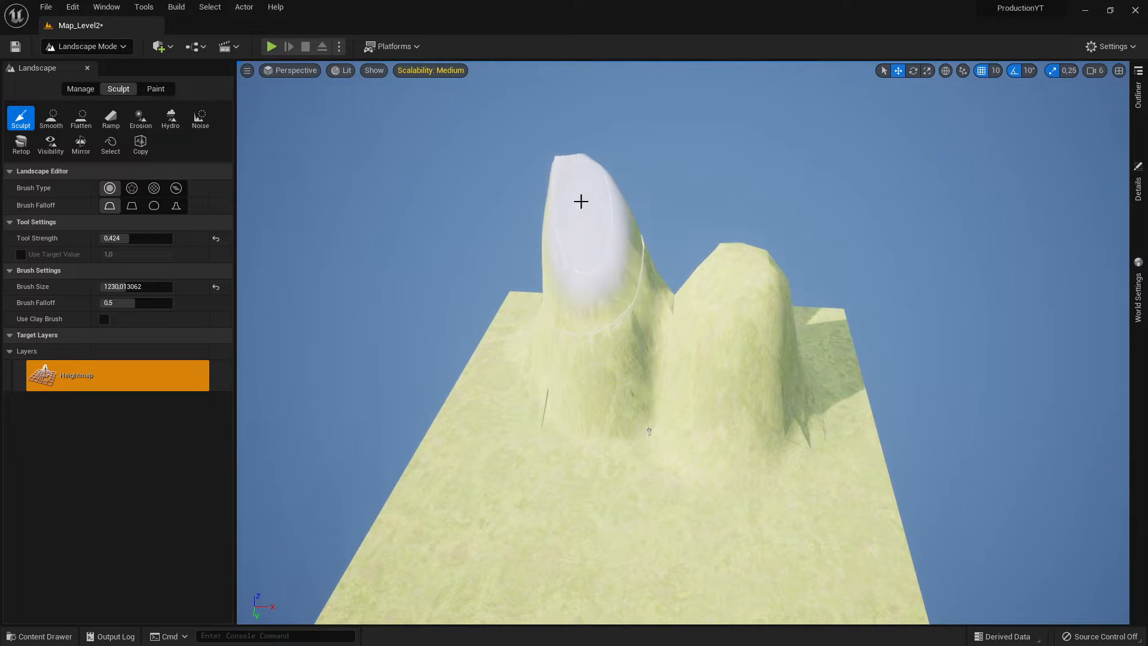
# Carve down the taller hill's summit and front slope with inverted Sculpt strokes at tool strength 0.424.
pyautogui.press('a')
pyautogui.moveTo(616, 445)
pyautogui.mouseDown(button='right')
pyautogui.moveTo(669, 413)
pyautogui.moveTo(656, 451)
pyautogui.moveTo(747, 451)
pyautogui.moveTo(747, 514)
pyautogui.moveTo(670, 514)
pyautogui.moveTo(580, 466)
pyautogui.moveTo(682, 401)
pyautogui.moveTo(753, 449)
pyautogui.moveTo(802, 448)
pyautogui.mouseUp(button='right')
pyautogui.press('d')
pyautogui.press('a')
pyautogui.press('a')
pyautogui.press('s')
pyautogui.moveTo(719, 412)
pyautogui.mouseDown(button='right')
pyautogui.moveTo(627, 374)
pyautogui.moveTo(634, 365)
pyautogui.mouseUp(button='right')
pyautogui.press('d')
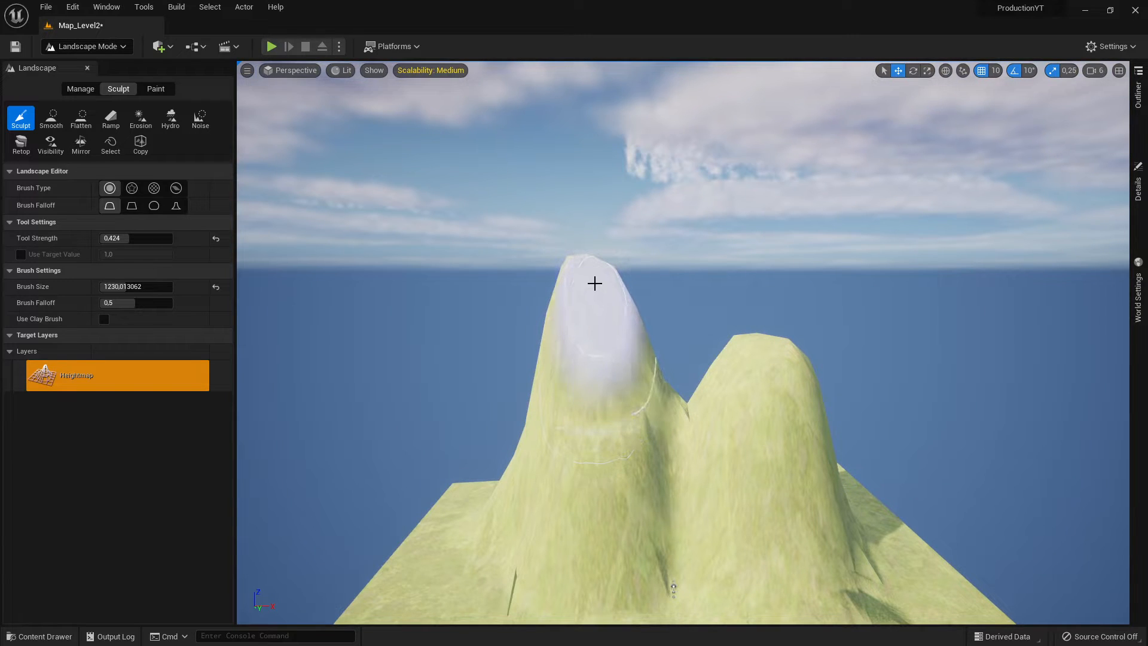
pyautogui.keyDown('shift'); pyautogui.moveTo(590, 288); pyautogui.dragTo(604, 418); pyautogui.keyUp('shift')
pyautogui.moveTo(605, 418)
pyautogui.mouseDown(button='right')
pyautogui.moveTo(643, 410)
pyautogui.moveTo(711, 454)
pyautogui.moveTo(610, 425)
pyautogui.mouseUp(button='right')
pyautogui.press('a')
pyautogui.press('d')
pyautogui.keyDown('shift'); pyautogui.moveTo(616, 299); pyautogui.dragTo(627, 343); pyautogui.keyUp('shift')
# Examine the sculpted hills and the surrounding flat ground from several sides.
pyautogui.moveTo(658, 393); pyautogui.dragTo(526, 407, button='right')
pyautogui.press('d')
pyautogui.press('s')
pyautogui.moveTo(705, 412); pyautogui.dragTo(799, 361, button='right')
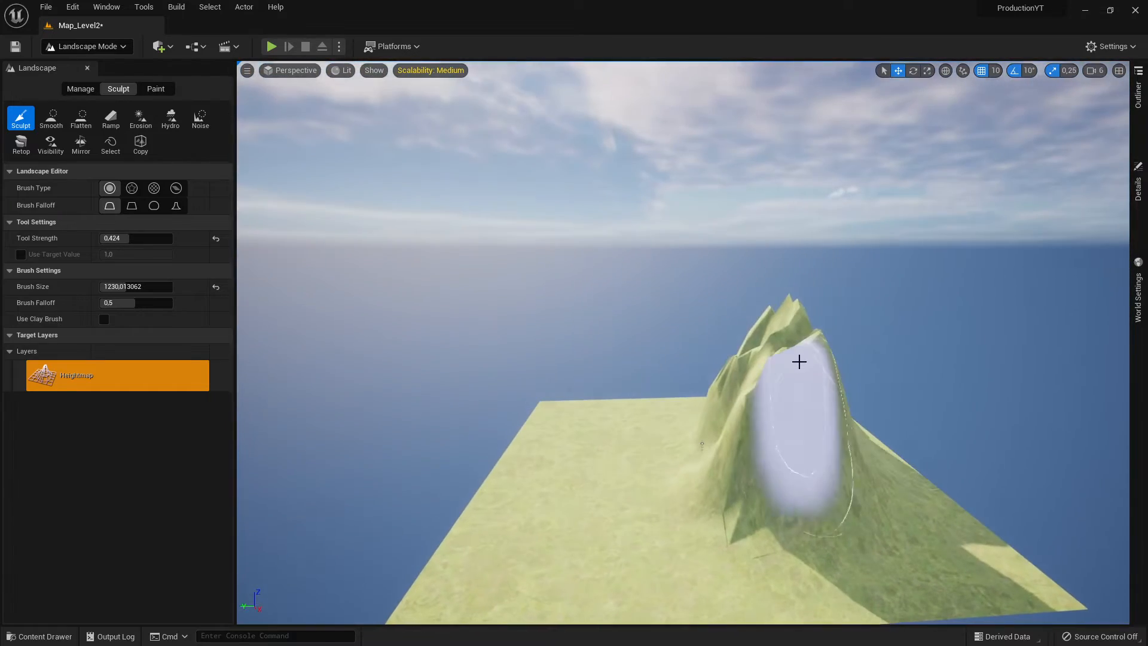
pyautogui.moveTo(834, 419)
pyautogui.mouseDown(button='right')
pyautogui.moveTo(832, 388)
pyautogui.moveTo(861, 409)
pyautogui.moveTo(938, 365)
pyautogui.moveTo(980, 436)
pyautogui.mouseUp(button='right')
pyautogui.press('w')
pyautogui.press('a')
pyautogui.press('a')
pyautogui.press('e')
pyautogui.moveTo(524, 398); pyautogui.dragTo(643, 482, button='right')
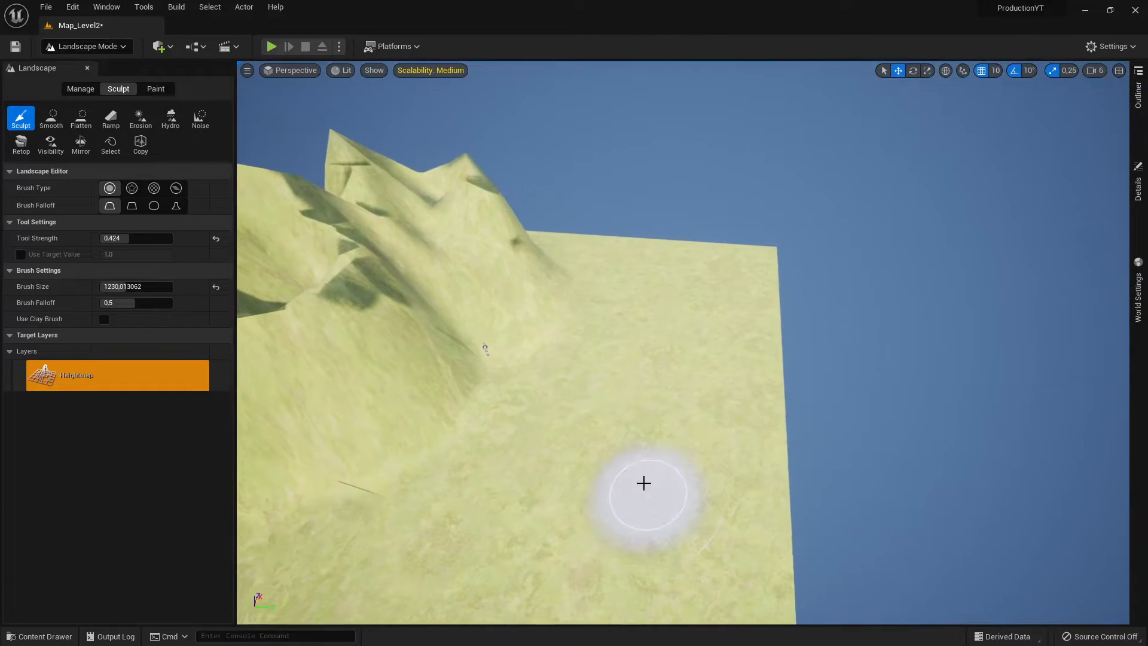
# Play-test the level with the third-person character from the default start and stop the session.
pyautogui.click(272, 47)
pyautogui.click(522, 409)
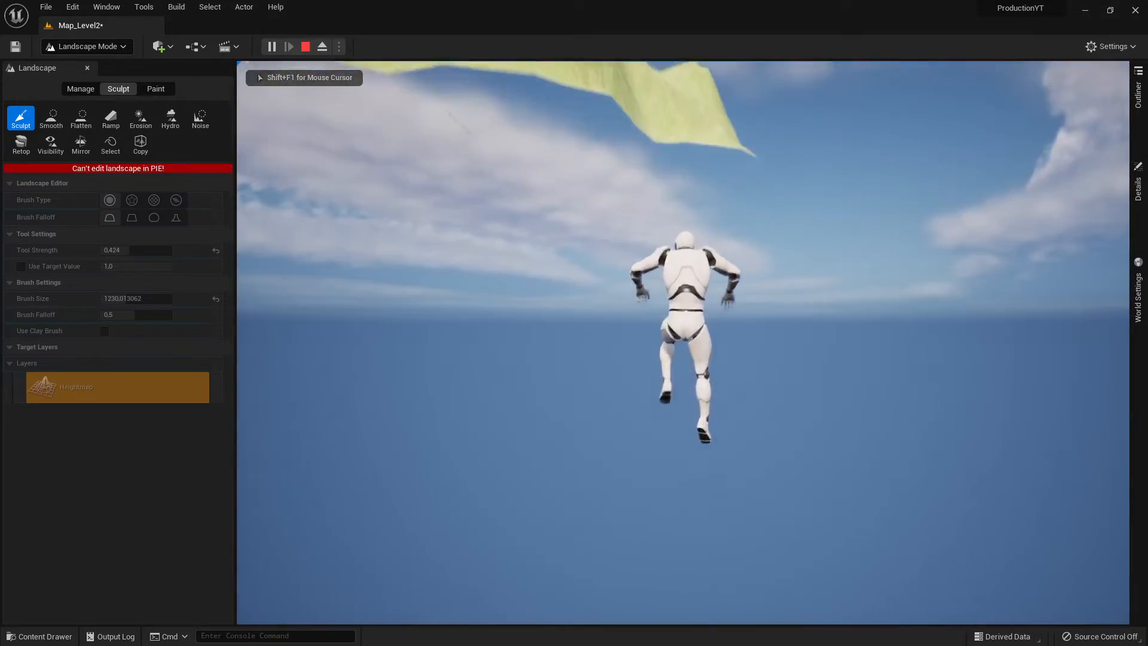
pyautogui.press('Escape')
# Review the landscape's actor visibility options and its entry in the Outliner.
pyautogui.moveTo(447, 264); pyautogui.dragTo(419, 251, button='right')
pyautogui.moveTo(492, 238)
pyautogui.mouseDown(button='right')
pyautogui.moveTo(492, 251)
pyautogui.moveTo(492, 238)
pyautogui.mouseUp(button='right')
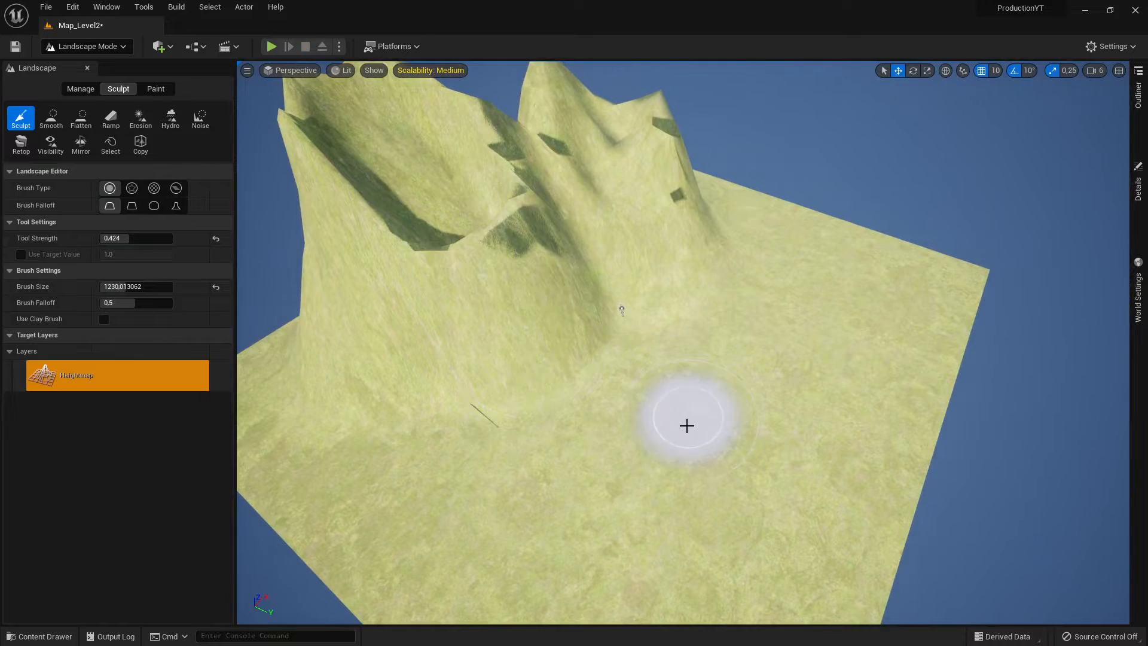
pyautogui.moveTo(633, 450)
pyautogui.mouseDown(button='right')
pyautogui.moveTo(651, 445)
pyautogui.moveTo(627, 419)
pyautogui.moveTo(658, 407)
pyautogui.moveTo(733, 428)
pyautogui.mouseUp(button='right')
pyautogui.rightClick(734, 428)
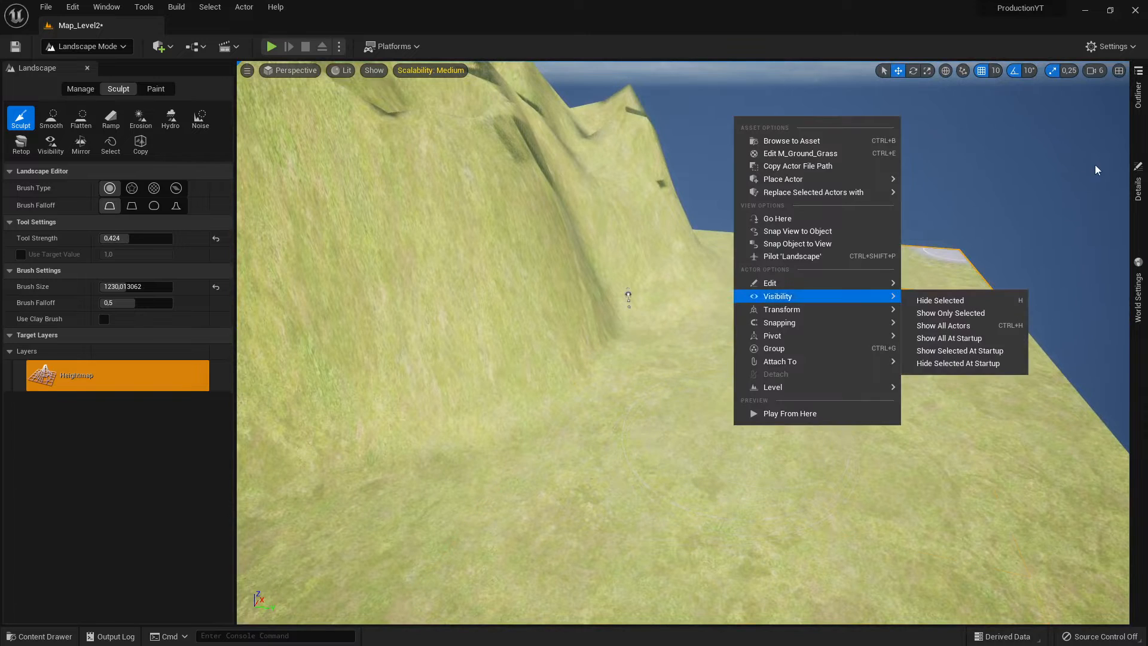
pyautogui.click(1137, 107)
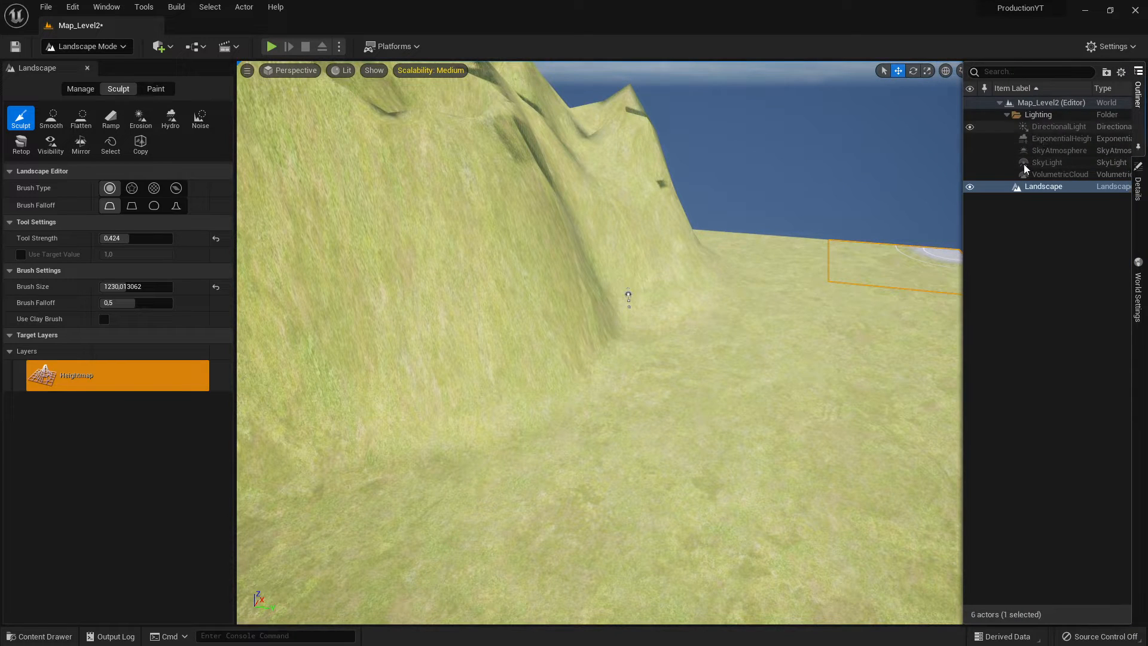
# Play-test the level from a spot on the flat ground in front of the hills, making the character run and jump.
pyautogui.moveTo(784, 362)
pyautogui.mouseDown(button='right')
pyautogui.moveTo(801, 358)
pyautogui.moveTo(715, 376)
pyautogui.mouseUp(button='right')
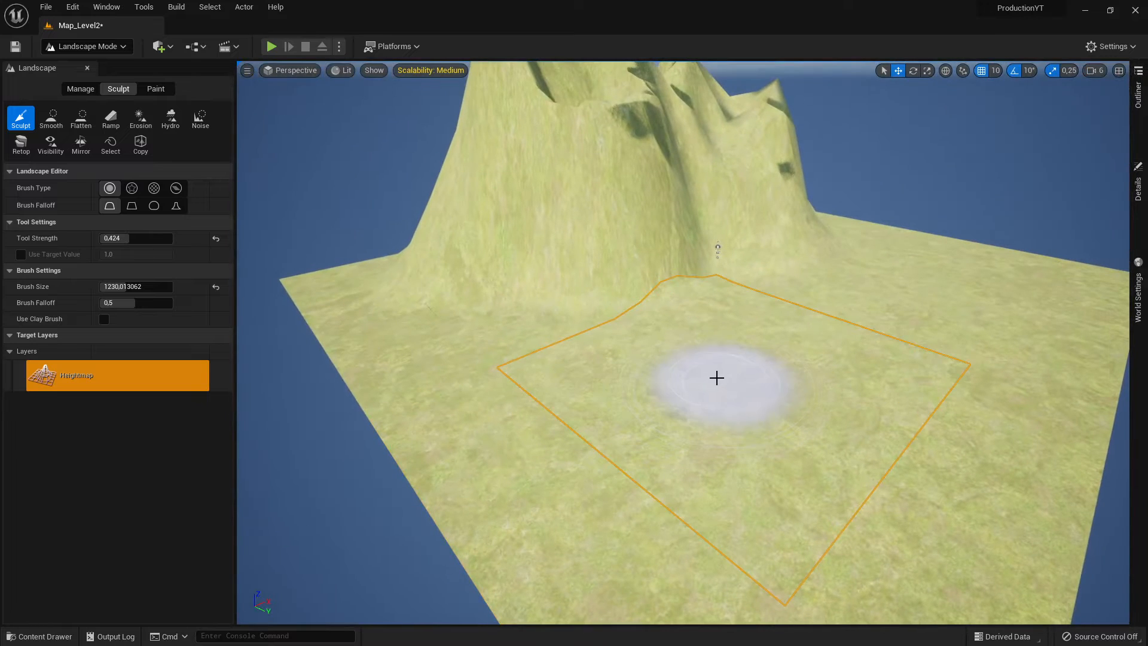
pyautogui.moveTo(694, 378)
pyautogui.mouseDown()
pyautogui.moveTo(689, 389)
pyautogui.moveTo(736, 364)
pyautogui.moveTo(685, 384)
pyautogui.mouseUp()
pyautogui.rightClick(686, 387)
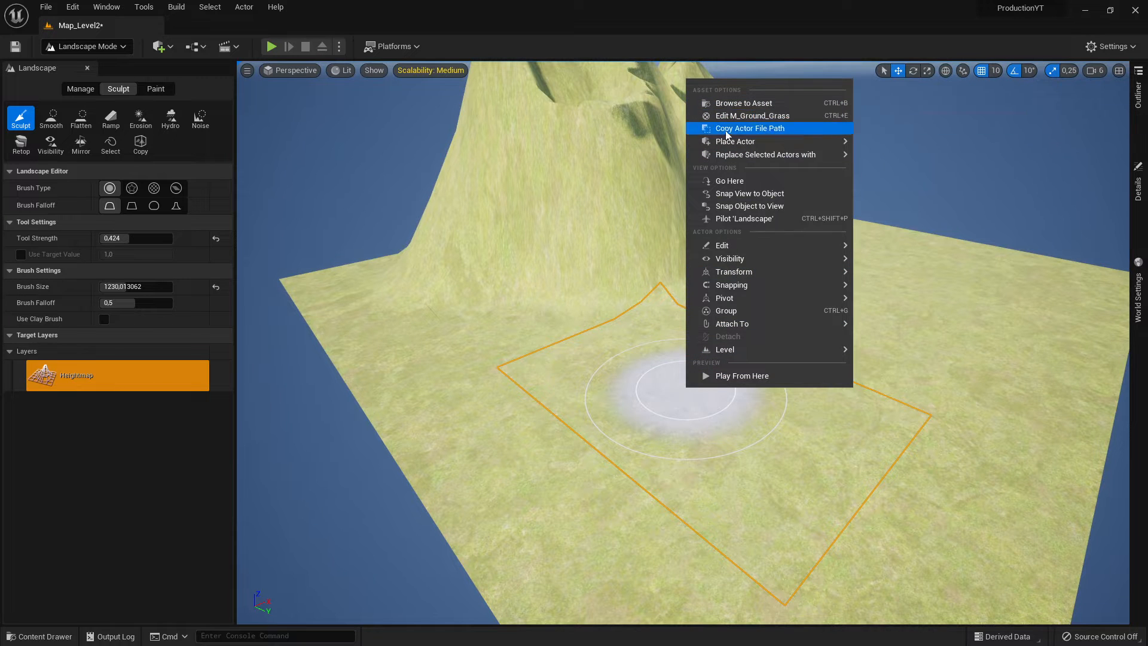
pyautogui.click(744, 377)
pyautogui.press('w')
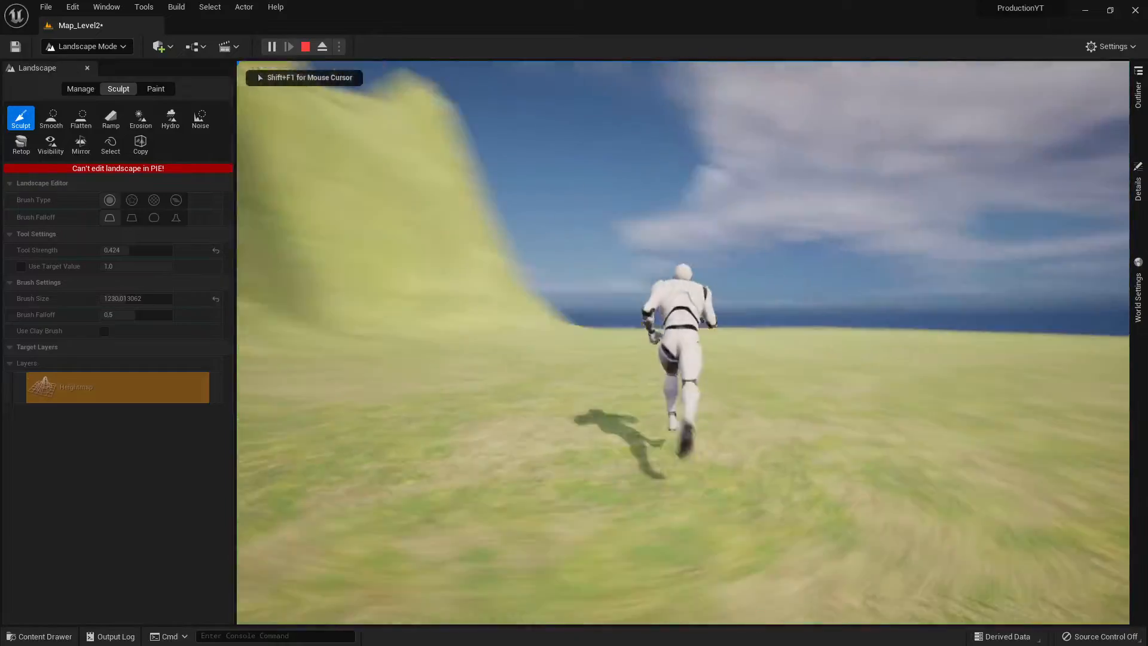
pyautogui.press('space')
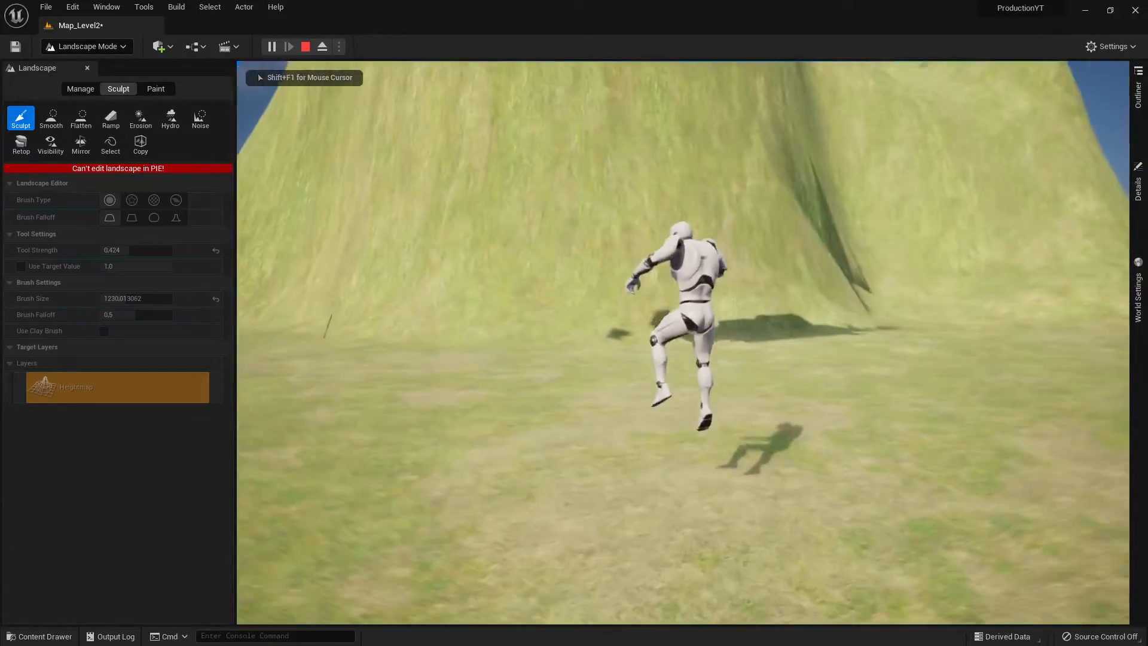
# Make the character jump once more, stop the play session and examine the sculpted hills from above.
pyautogui.press('space')
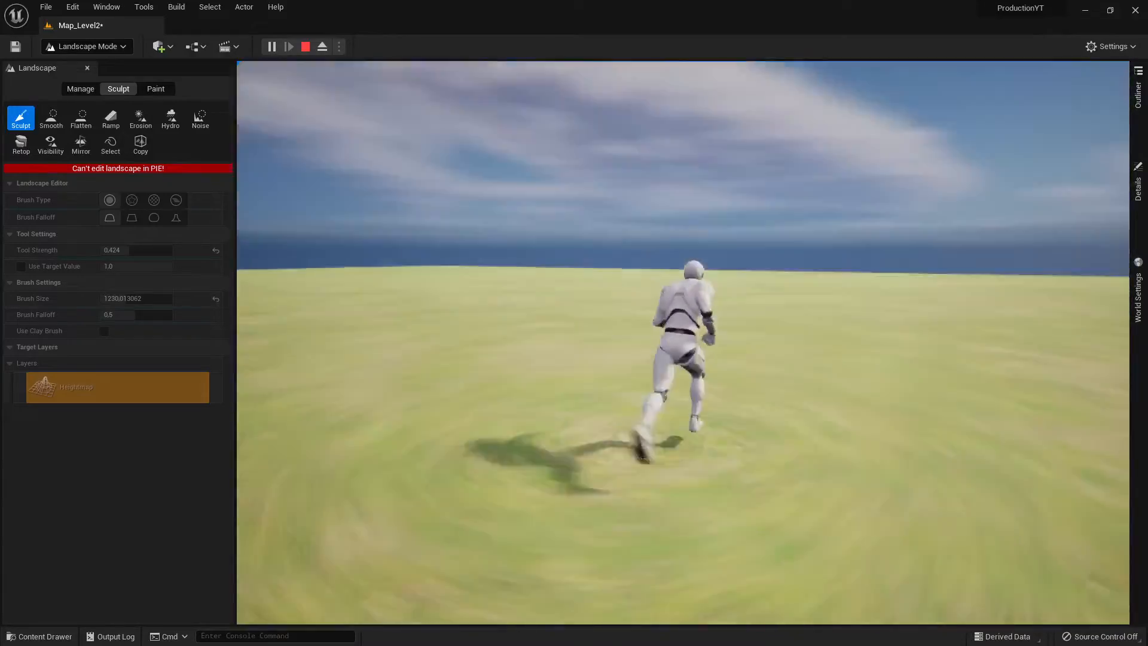
pyautogui.press('Escape')
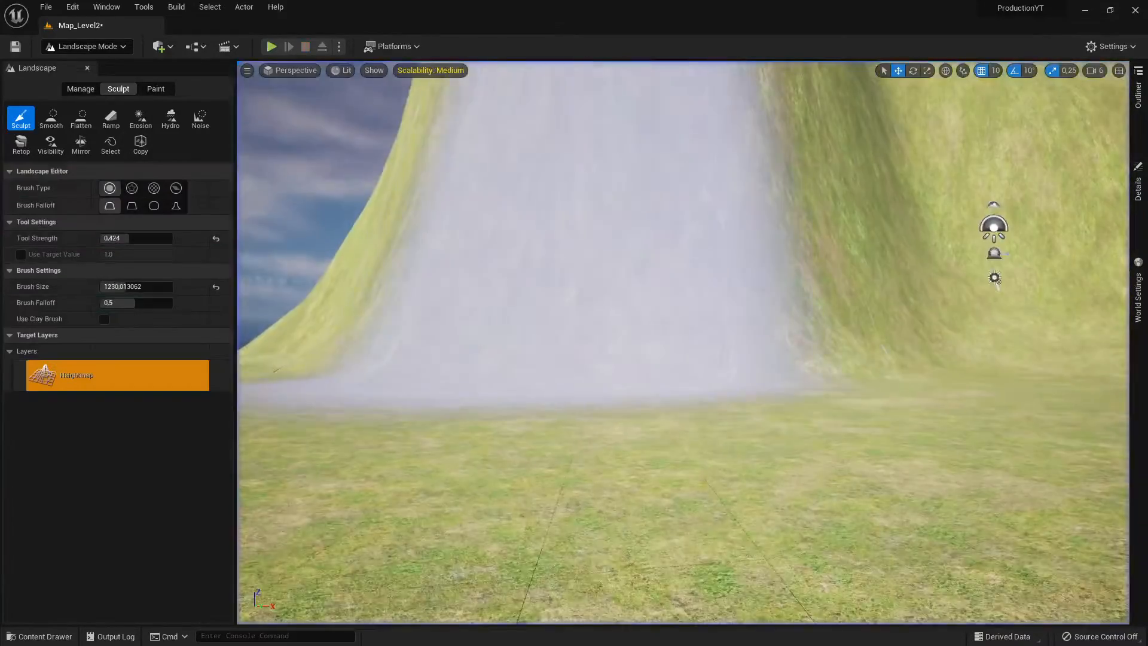
pyautogui.moveTo(683, 342); pyautogui.dragTo(777, 358, button='right')
pyautogui.moveTo(485, 302); pyautogui.dragTo(419, 251, button='right')
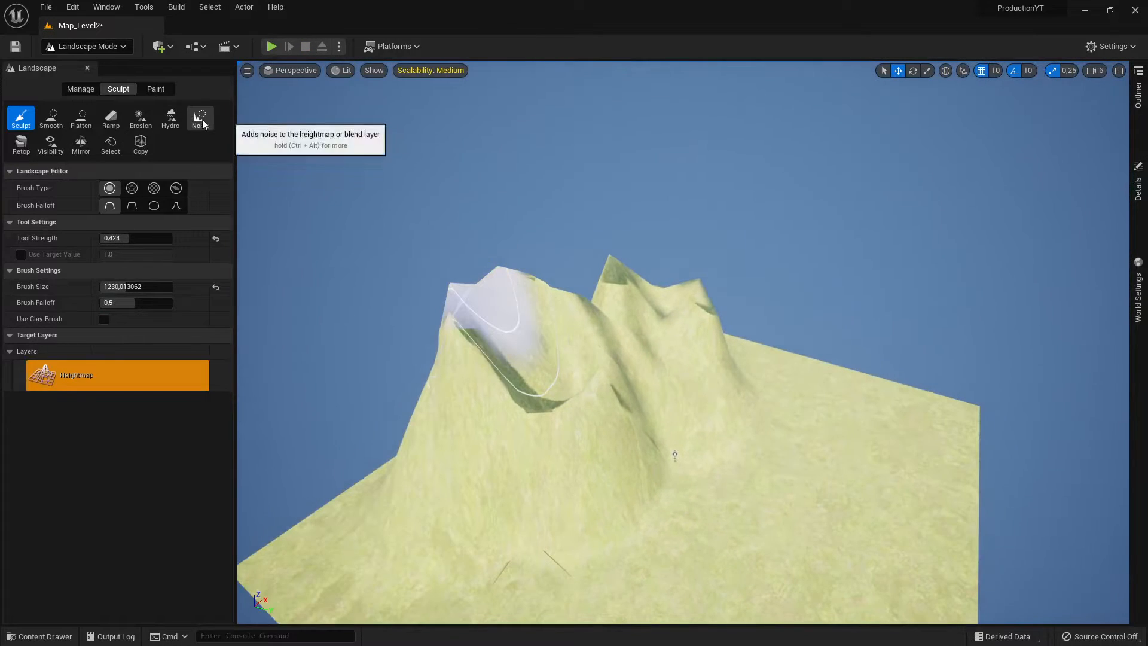
pyautogui.moveTo(522, 385)
pyautogui.mouseDown(button='right')
pyautogui.moveTo(562, 365)
pyautogui.moveTo(430, 385)
pyautogui.moveTo(525, 386)
pyautogui.mouseUp(button='right')
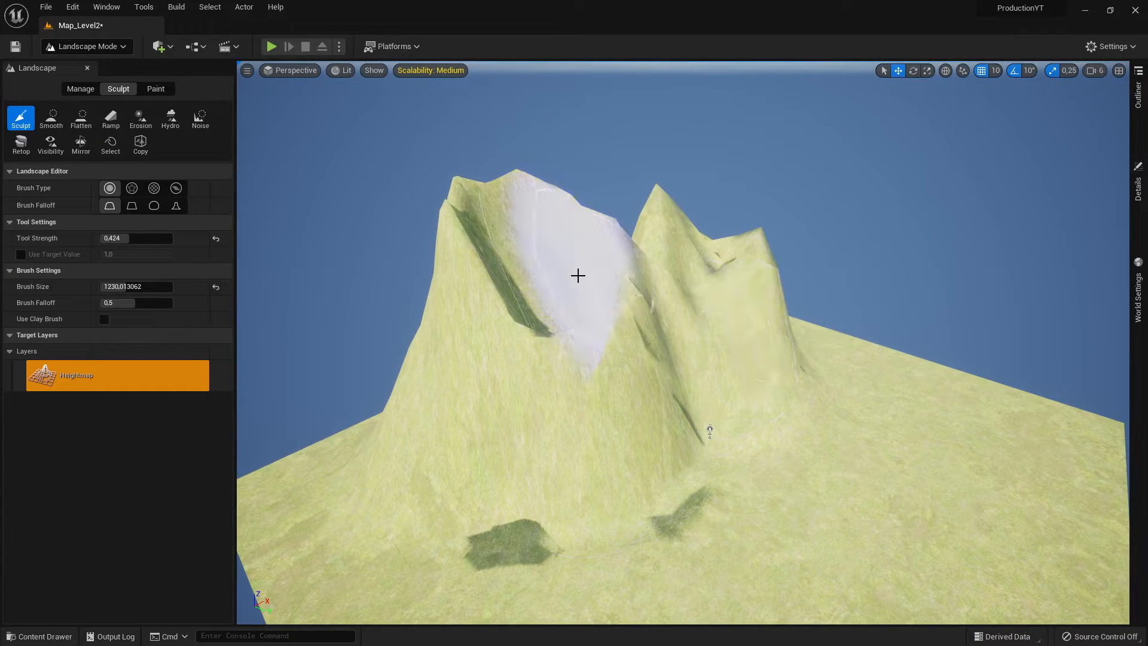
# Smooth down the pointed peaks beside the crater-shaped hill using the Smooth tool with a tool strength of 0.744.
pyautogui.click(52, 124)
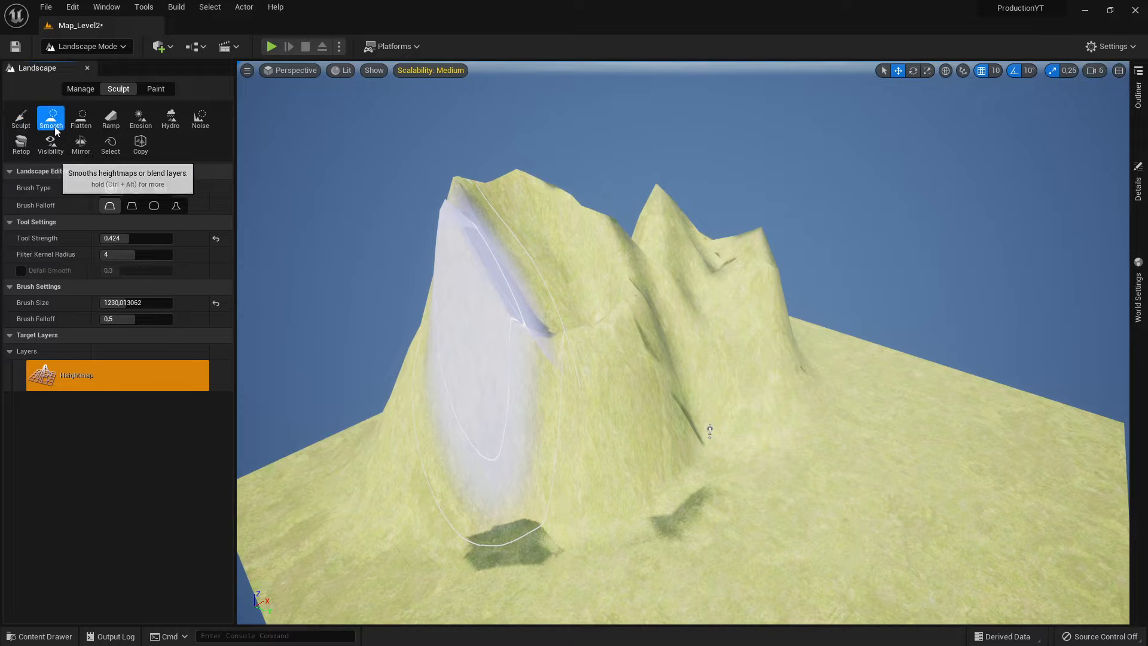
pyautogui.moveTo(779, 297)
pyautogui.mouseDown(button='right')
pyautogui.moveTo(795, 263)
pyautogui.moveTo(651, 230)
pyautogui.mouseUp(button='right')
pyautogui.press('w')
pyautogui.press('d')
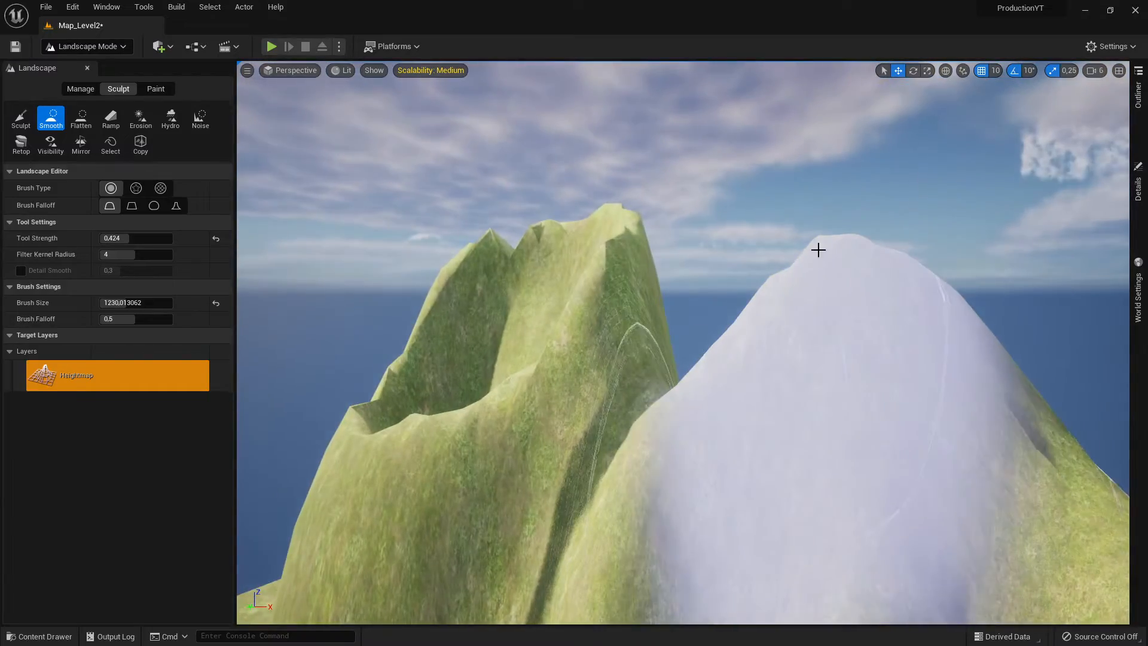
pyautogui.press('w')
pyautogui.moveTo(687, 269)
pyautogui.mouseDown(button='right')
pyautogui.moveTo(628, 233)
pyautogui.moveTo(586, 251)
pyautogui.moveTo(664, 263)
pyautogui.moveTo(684, 279)
pyautogui.moveTo(532, 287)
pyautogui.moveTo(634, 251)
pyautogui.moveTo(598, 227)
pyautogui.mouseUp(button='right')
pyautogui.press('s')
pyautogui.press('w')
pyautogui.press('d')
pyautogui.press('a')
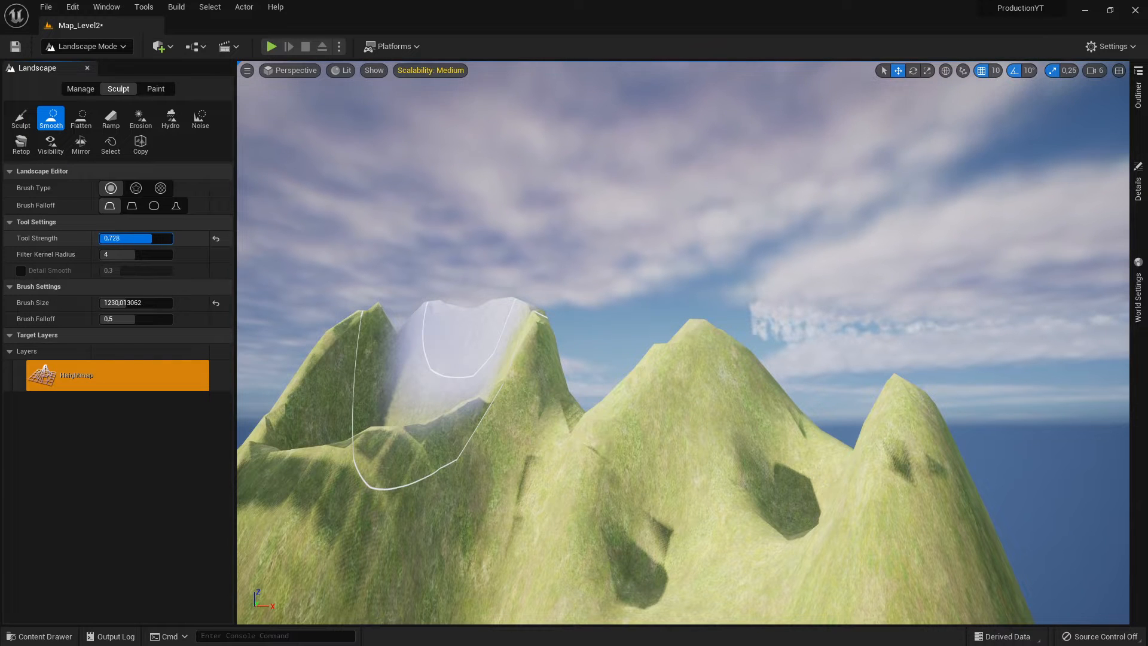
pyautogui.moveTo(377, 359)
pyautogui.mouseDown(button='right')
pyautogui.moveTo(448, 311)
pyautogui.moveTo(445, 412)
pyautogui.moveTo(502, 336)
pyautogui.mouseUp(button='right')
pyautogui.press('s')
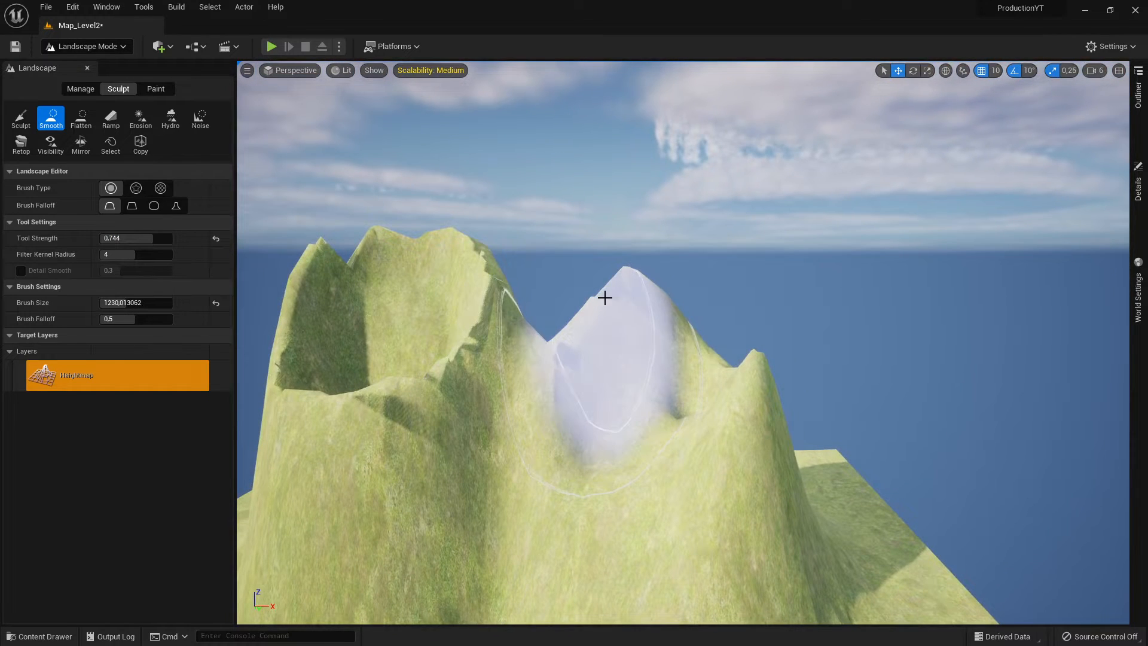
pyautogui.moveTo(604, 297)
pyautogui.mouseDown()
pyautogui.moveTo(592, 333)
pyautogui.moveTo(730, 392)
pyautogui.moveTo(712, 494)
pyautogui.moveTo(636, 463)
pyautogui.mouseUp()
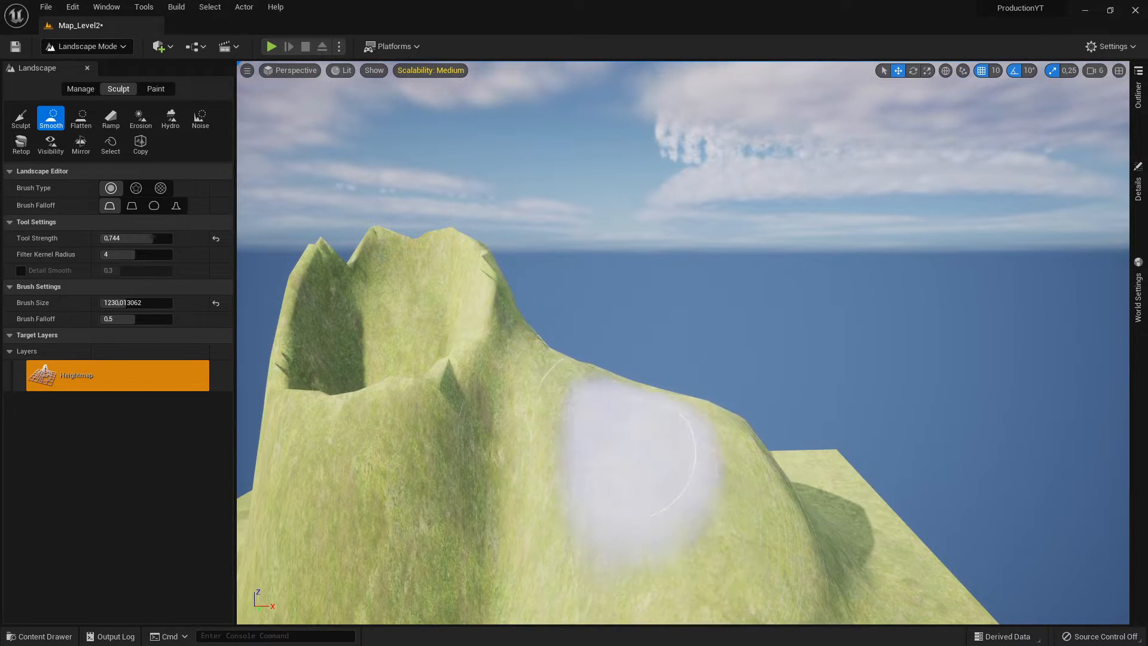
# Set the Smooth tool's strength to 0.168 and smooth away the jagged rim of the crater-shaped hill.
pyautogui.moveTo(636, 464)
pyautogui.mouseDown(button='right')
pyautogui.moveTo(574, 540)
pyautogui.moveTo(435, 476)
pyautogui.moveTo(526, 509)
pyautogui.moveTo(520, 573)
pyautogui.moveTo(532, 602)
pyautogui.moveTo(588, 535)
pyautogui.moveTo(562, 532)
pyautogui.moveTo(645, 508)
pyautogui.moveTo(603, 491)
pyautogui.moveTo(637, 463)
pyautogui.mouseUp(button='right')
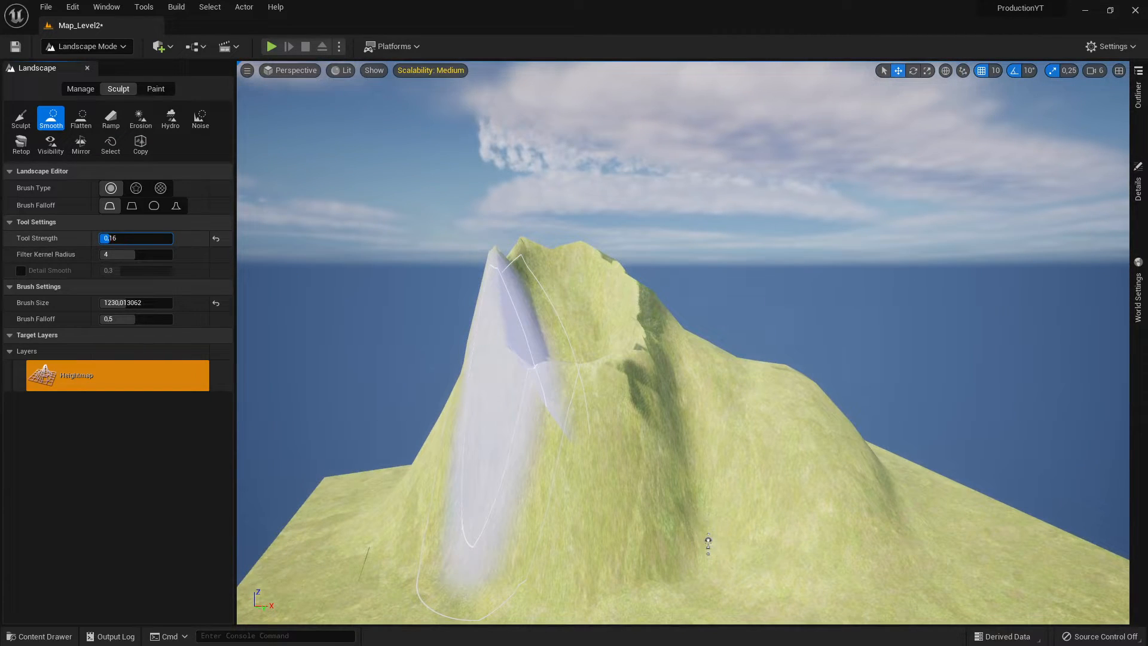
pyautogui.write('8')
pyautogui.press('Return')
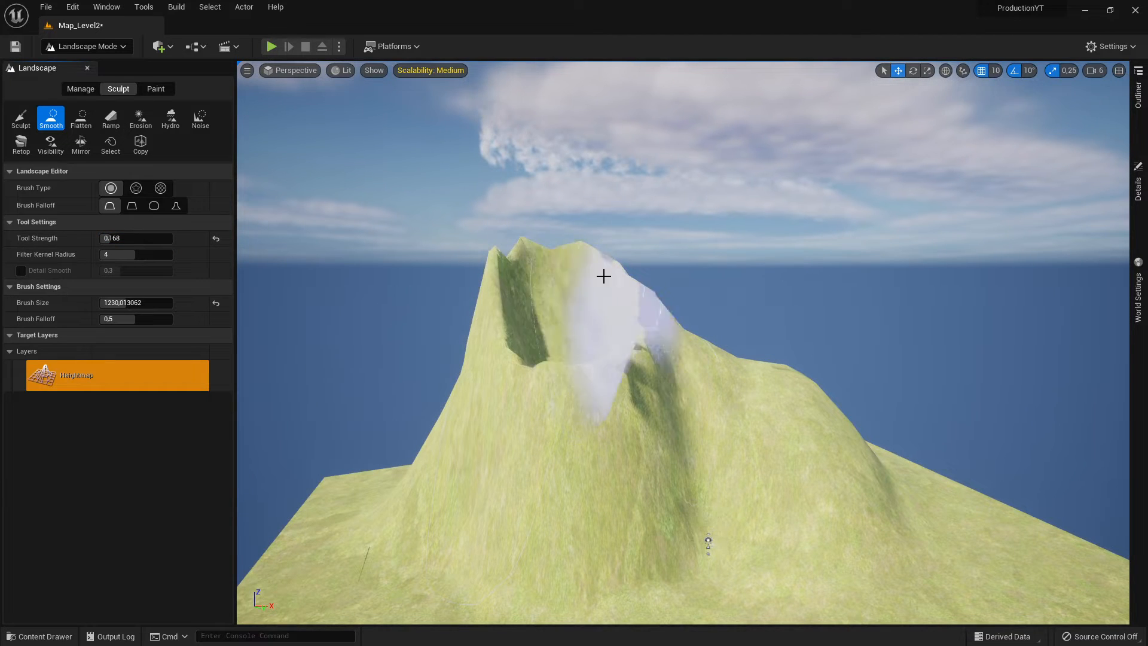
pyautogui.moveTo(584, 269)
pyautogui.mouseDown()
pyautogui.moveTo(617, 320)
pyautogui.moveTo(569, 487)
pyautogui.moveTo(536, 322)
pyautogui.moveTo(226, 342)
pyautogui.mouseUp()
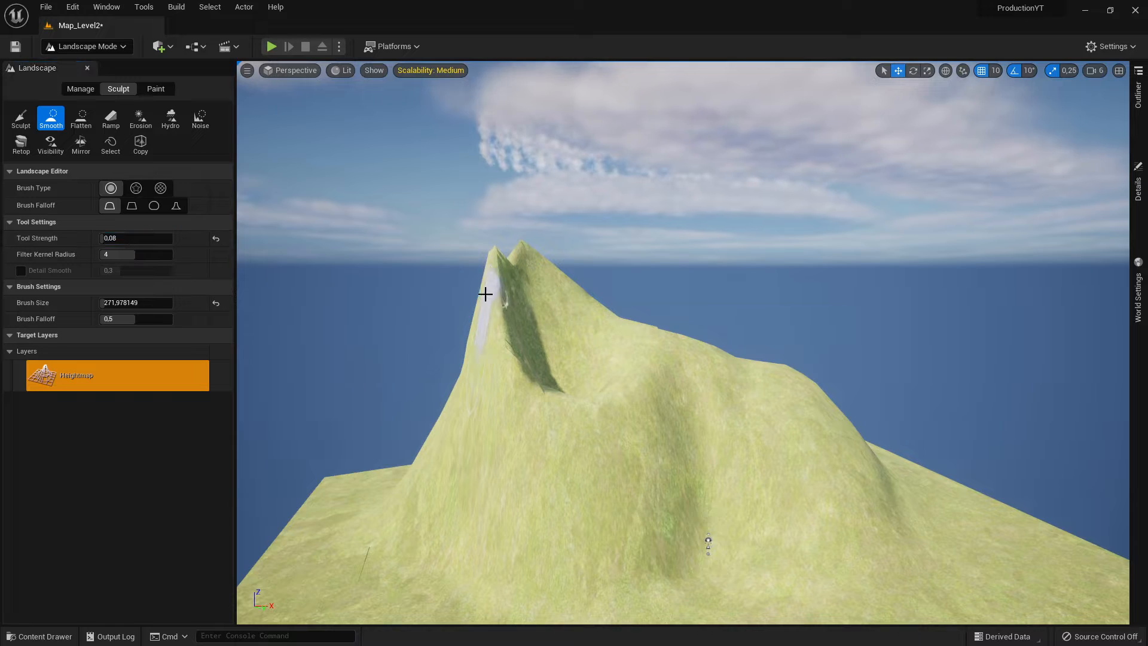
# Smooth the notched summit of the tallest hill from several sides at tool strength 0.08 and brush size about 272.
pyautogui.moveTo(573, 282)
pyautogui.mouseDown(button='right')
pyautogui.moveTo(561, 334)
pyautogui.moveTo(514, 197)
pyautogui.moveTo(454, 323)
pyautogui.moveTo(436, 287)
pyautogui.moveTo(478, 252)
pyautogui.moveTo(653, 290)
pyautogui.mouseUp(button='right')
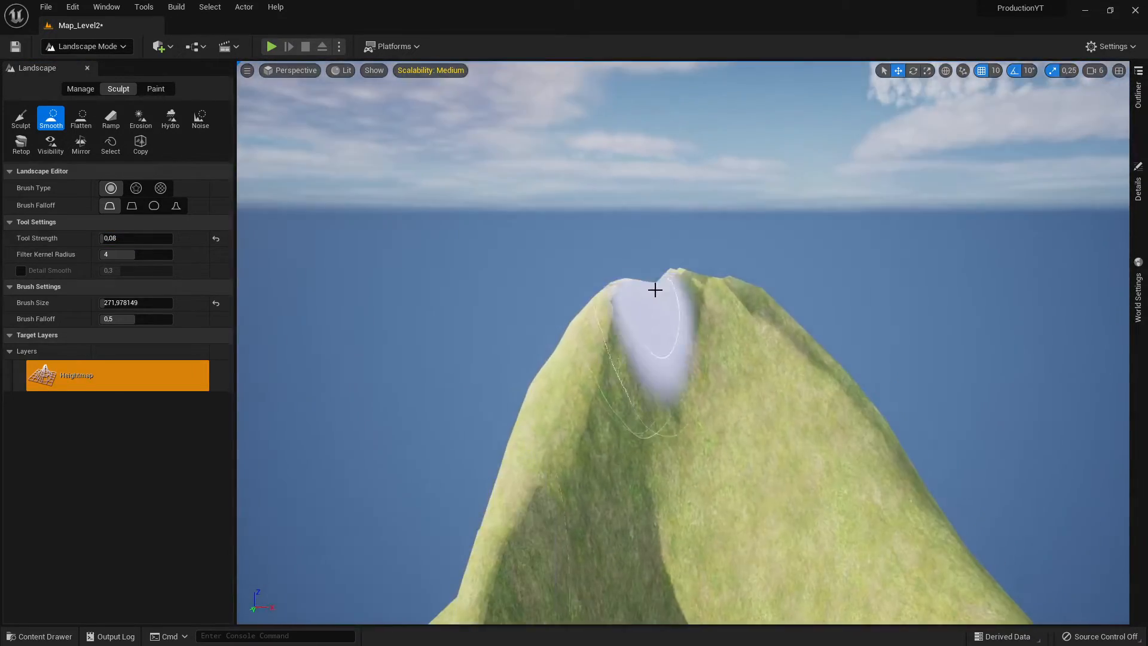
pyautogui.moveTo(653, 290)
pyautogui.mouseDown()
pyautogui.moveTo(620, 285)
pyautogui.moveTo(675, 271)
pyautogui.moveTo(752, 289)
pyautogui.moveTo(657, 290)
pyautogui.mouseUp()
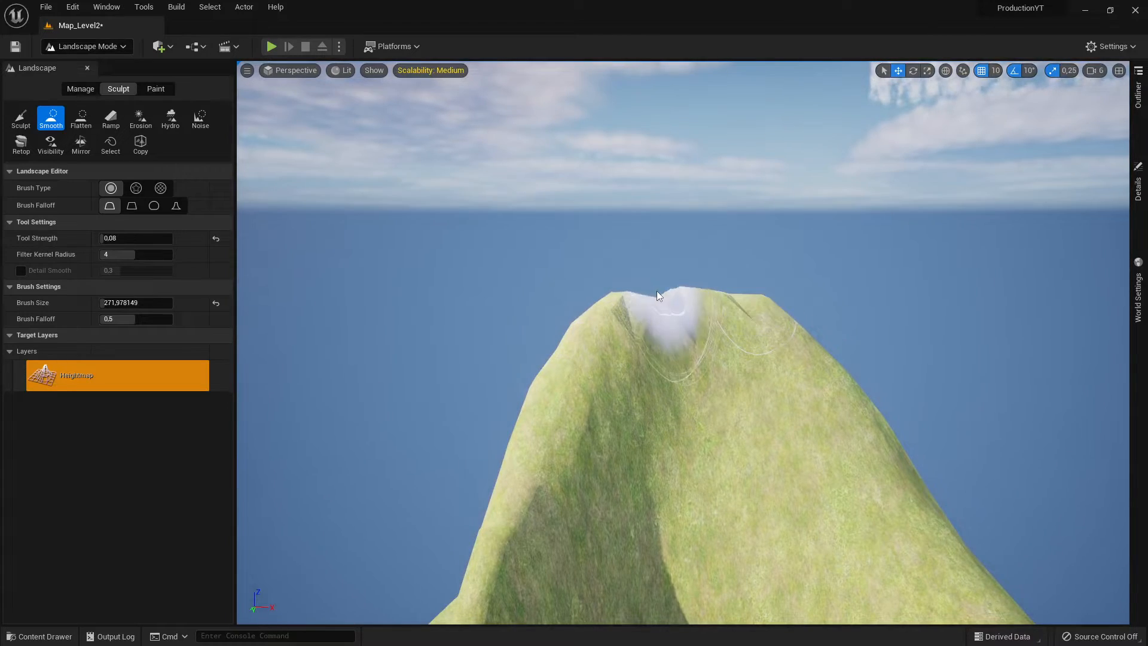
pyautogui.moveTo(656, 290)
pyautogui.mouseDown(button='right')
pyautogui.moveTo(729, 233)
pyautogui.moveTo(658, 203)
pyautogui.moveTo(682, 323)
pyautogui.moveTo(658, 257)
pyautogui.moveTo(647, 267)
pyautogui.mouseUp(button='right')
pyautogui.moveTo(522, 328); pyautogui.dragTo(530, 330)
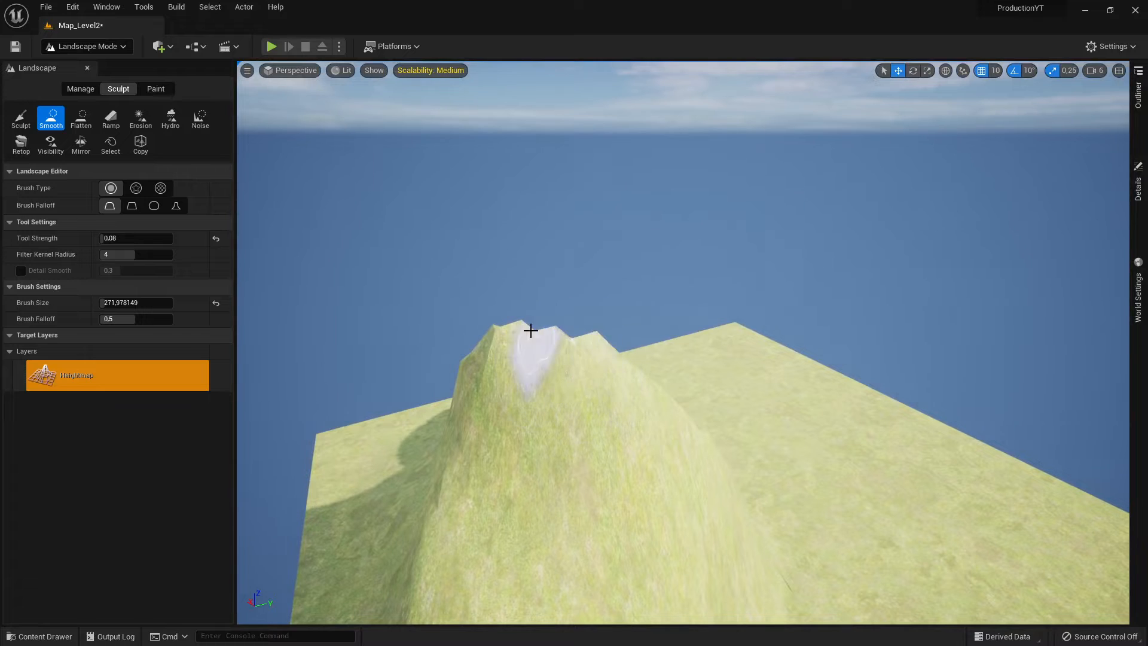
pyautogui.moveTo(576, 345); pyautogui.dragTo(678, 341, button='right')
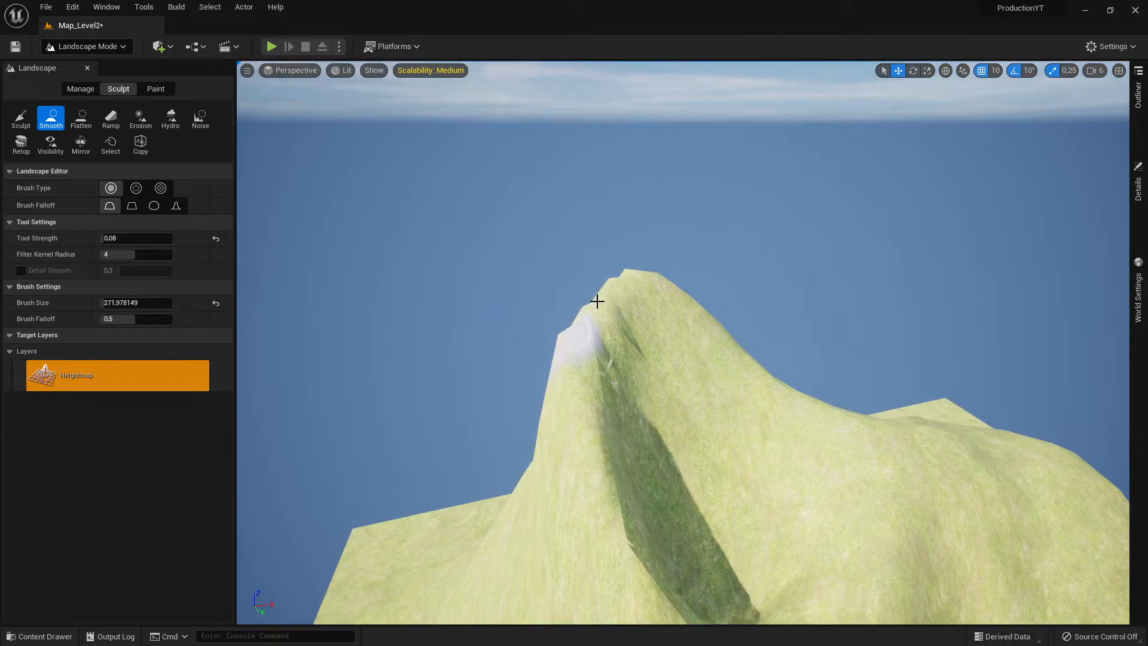
pyautogui.moveTo(616, 301); pyautogui.dragTo(748, 300, button='right')
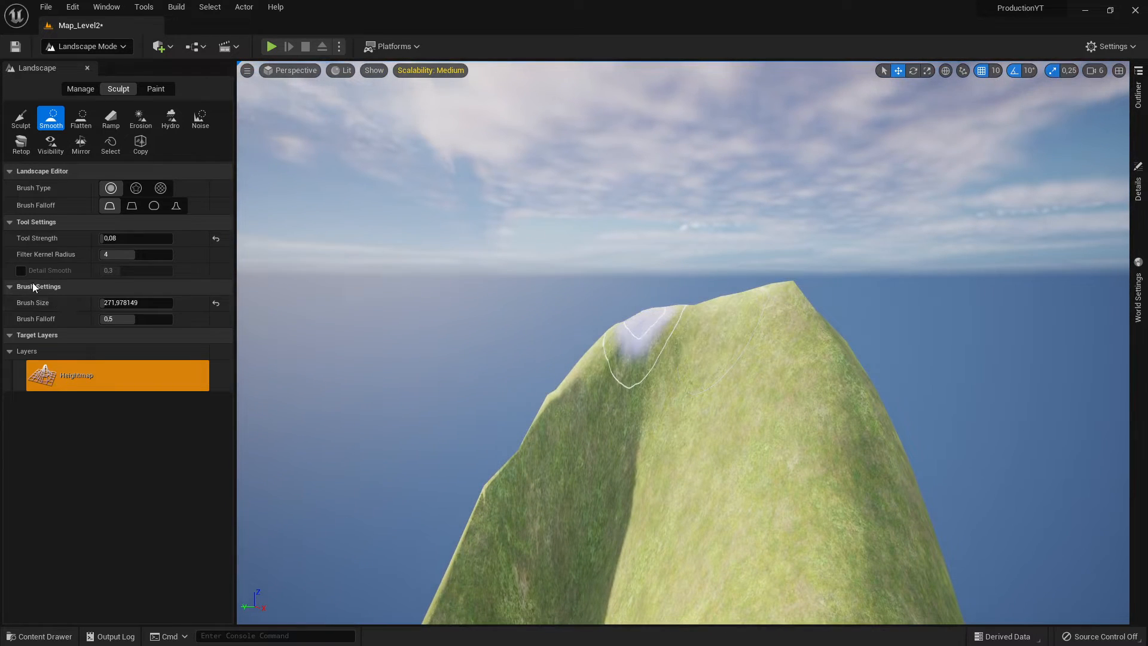
# Set the brush size to about 390.56 and the falloff to 0.004, and smooth the tall hill's ridge and crater edge.
pyautogui.moveTo(105, 303)
pyautogui.mouseDown()
pyautogui.moveTo(128, 303)
pyautogui.moveTo(131, 318)
pyautogui.moveTo(103, 318)
pyautogui.mouseUp()
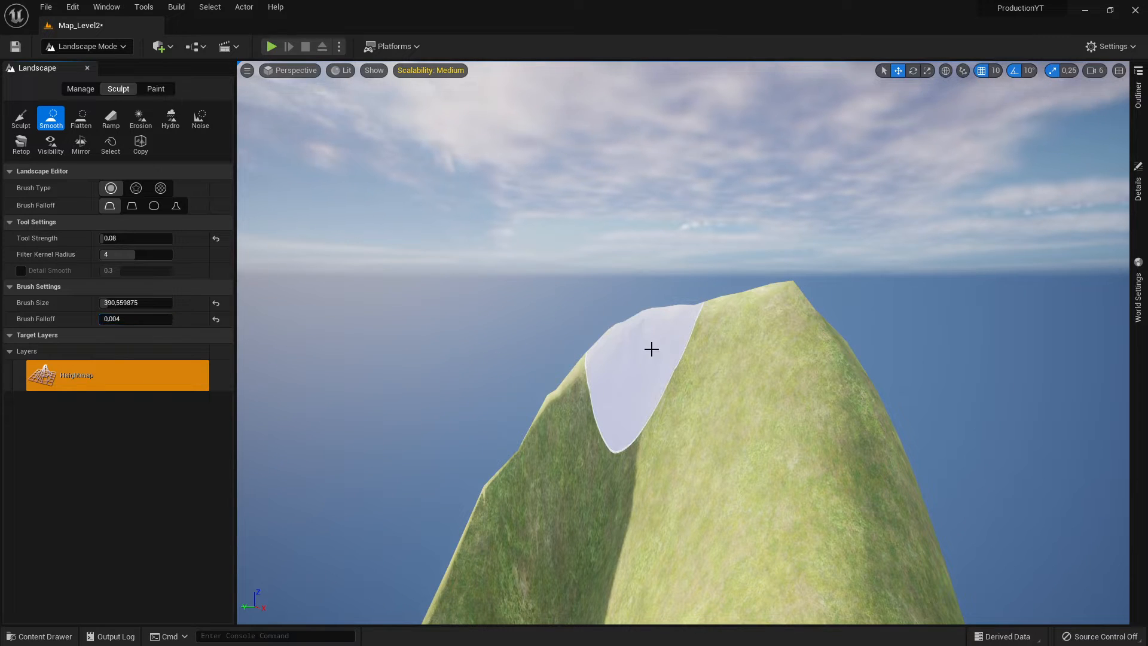
pyautogui.moveTo(651, 348)
pyautogui.mouseDown()
pyautogui.moveTo(691, 325)
pyautogui.moveTo(696, 344)
pyautogui.moveTo(580, 400)
pyautogui.mouseUp()
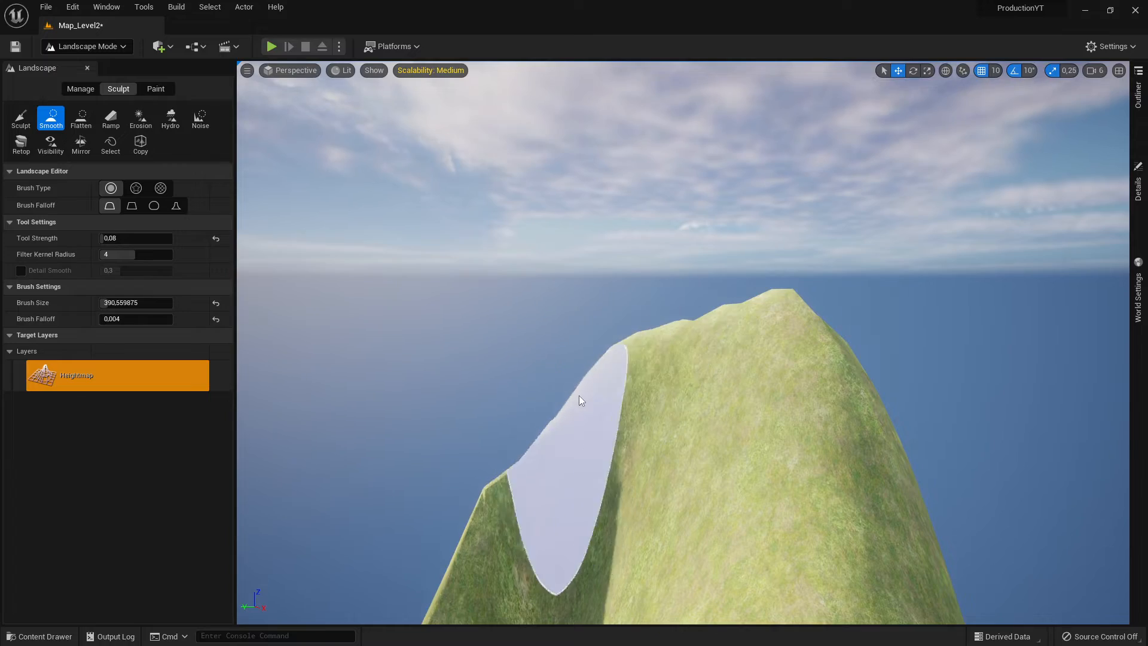
pyautogui.moveTo(580, 396)
pyautogui.mouseDown(button='right')
pyautogui.moveTo(580, 257)
pyautogui.moveTo(833, 530)
pyautogui.moveTo(826, 588)
pyautogui.moveTo(604, 325)
pyautogui.mouseUp(button='right')
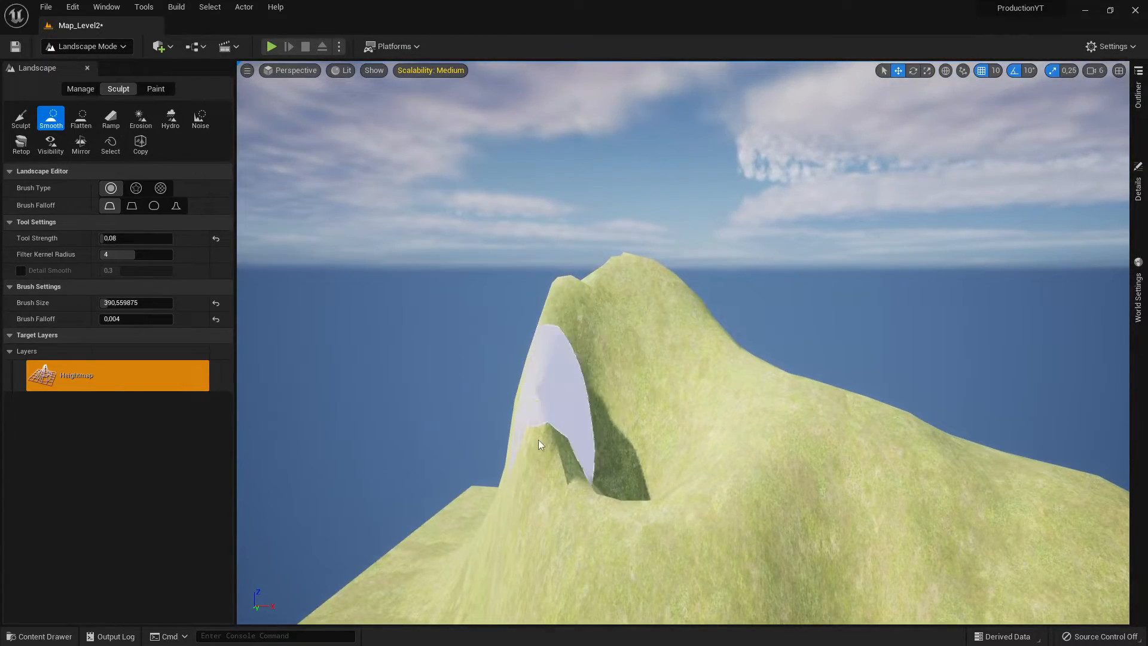
pyautogui.moveTo(562, 418)
pyautogui.mouseDown(button='right')
pyautogui.moveTo(556, 431)
pyautogui.moveTo(455, 412)
pyautogui.moveTo(359, 364)
pyautogui.moveTo(263, 454)
pyautogui.moveTo(771, 333)
pyautogui.mouseUp(button='right')
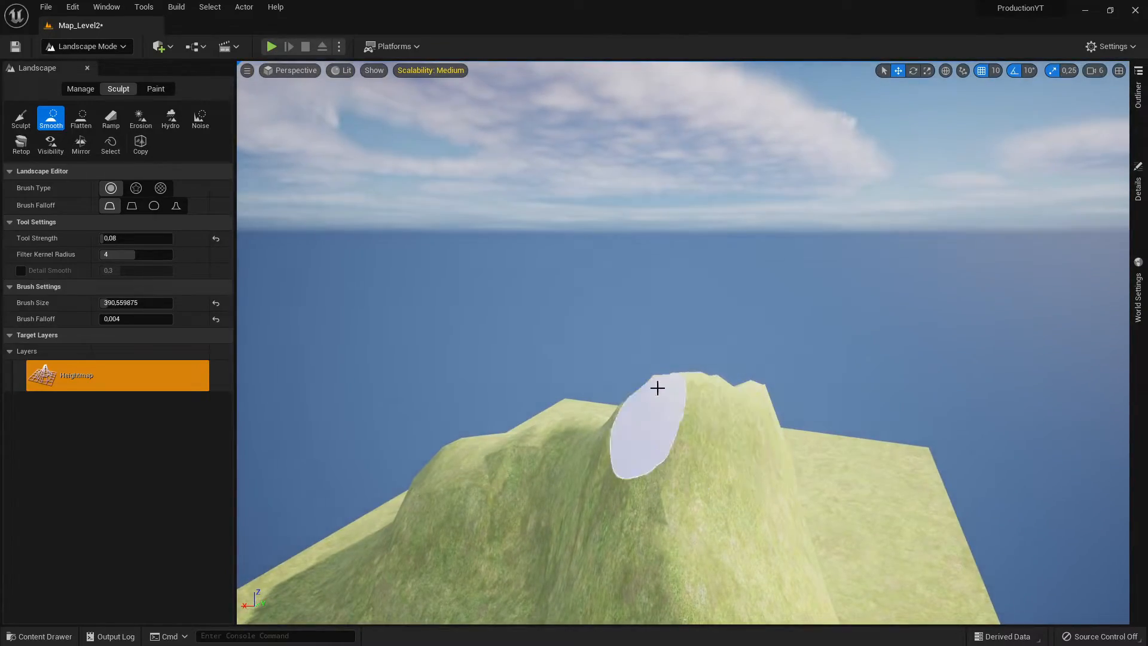
pyautogui.moveTo(848, 397)
pyautogui.mouseDown(button='right')
pyautogui.moveTo(848, 455)
pyautogui.moveTo(848, 396)
pyautogui.moveTo(598, 538)
pyautogui.moveTo(568, 490)
pyautogui.mouseUp(button='right')
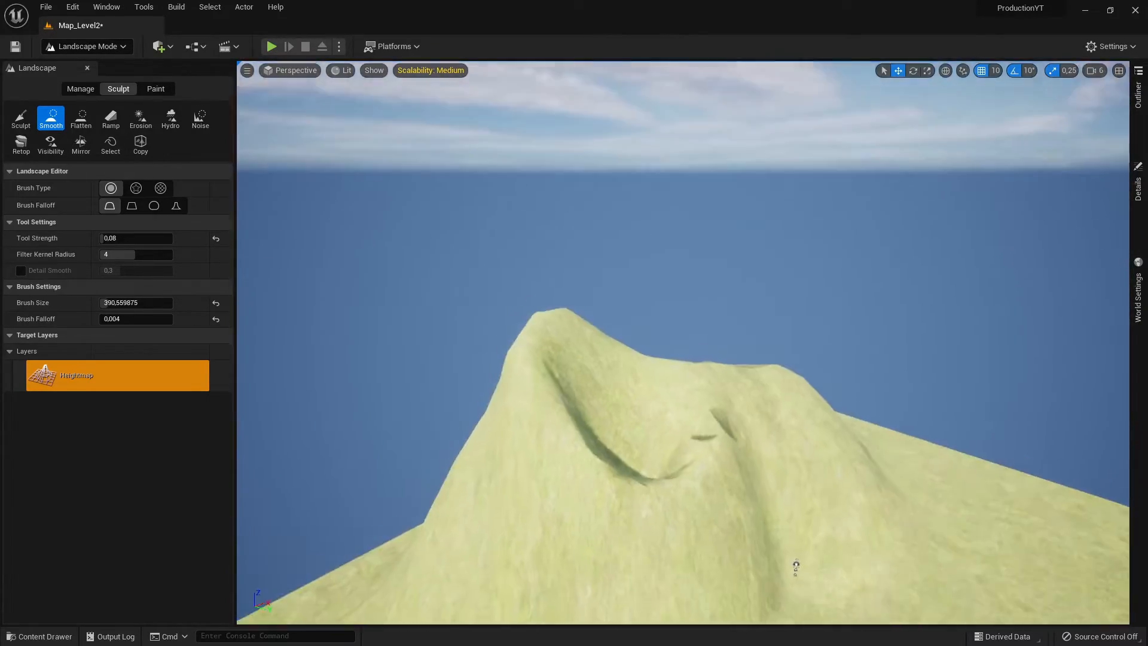
# Examine the smoothed hills and the whole landscape from above and from different sides.
pyautogui.moveTo(796, 566)
pyautogui.mouseDown(button='right')
pyautogui.moveTo(738, 497)
pyautogui.moveTo(758, 361)
pyautogui.moveTo(782, 400)
pyautogui.moveTo(717, 419)
pyautogui.moveTo(753, 383)
pyautogui.moveTo(736, 359)
pyautogui.moveTo(836, 388)
pyautogui.moveTo(902, 456)
pyautogui.mouseUp(button='right')
pyautogui.press('s')
pyautogui.press('w')
pyautogui.press('a')
pyautogui.press('w')
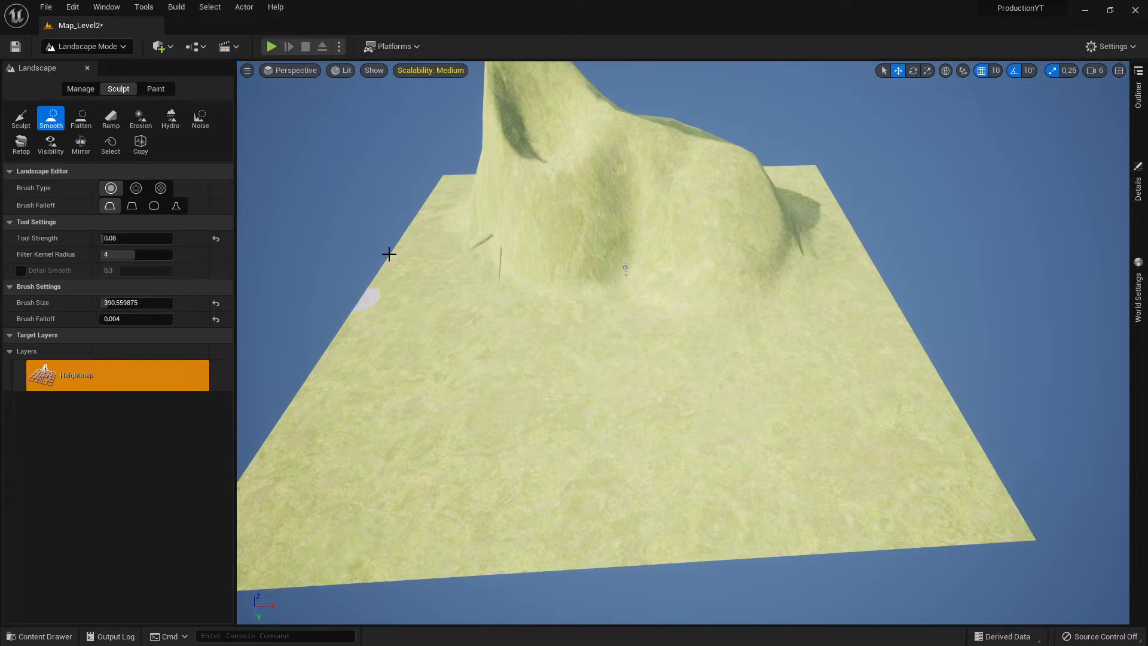
pyautogui.press('a')
pyautogui.moveTo(680, 454)
pyautogui.mouseDown(button='right')
pyautogui.moveTo(680, 419)
pyautogui.moveTo(777, 418)
pyautogui.moveTo(836, 478)
pyautogui.moveTo(861, 359)
pyautogui.mouseUp(button='right')
pyautogui.press('s')
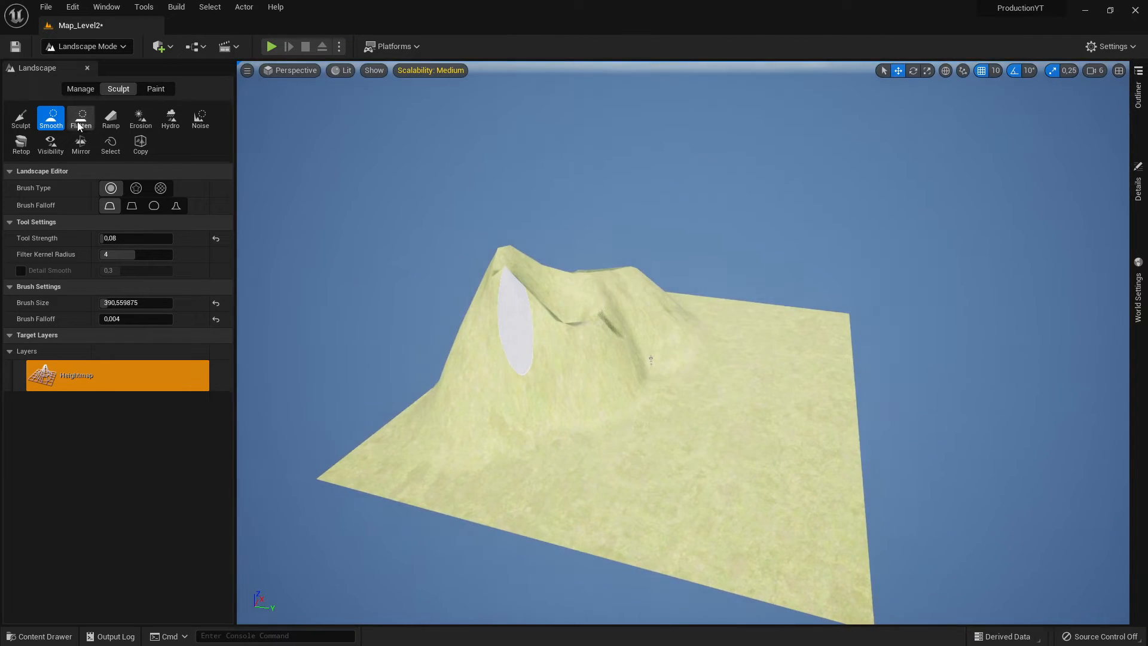
# Carve into the front of the hills using the Sculpt tool at strength 0.504 and brush size about 1162.75.
pyautogui.click(21, 118)
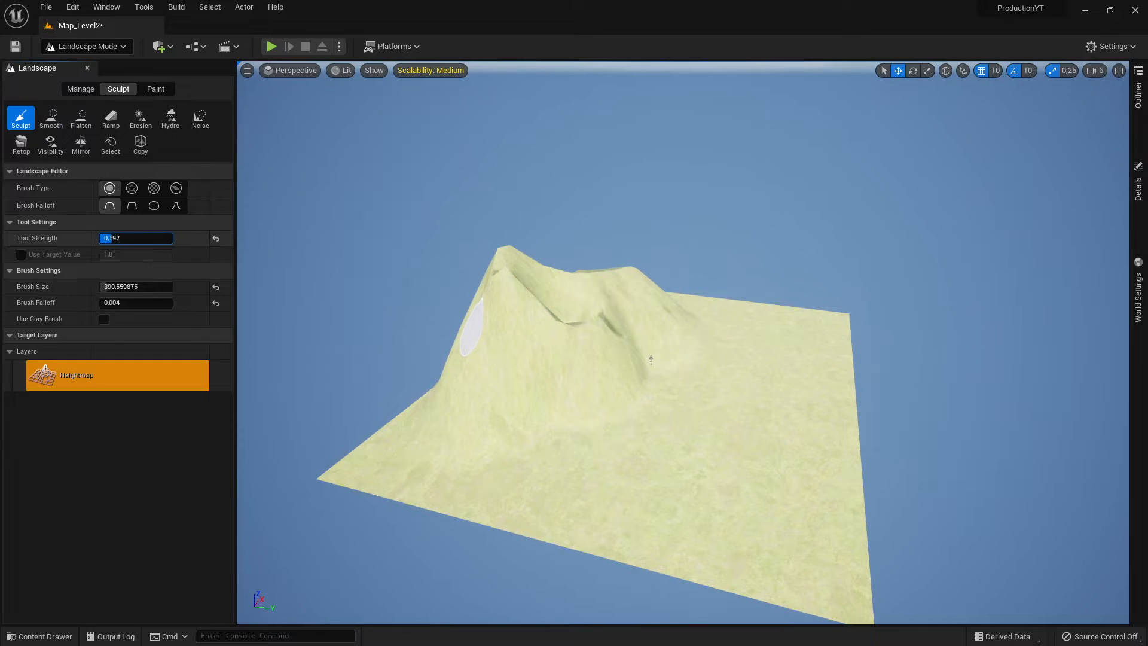
pyautogui.moveTo(110, 237); pyautogui.dragTo(114, 238)
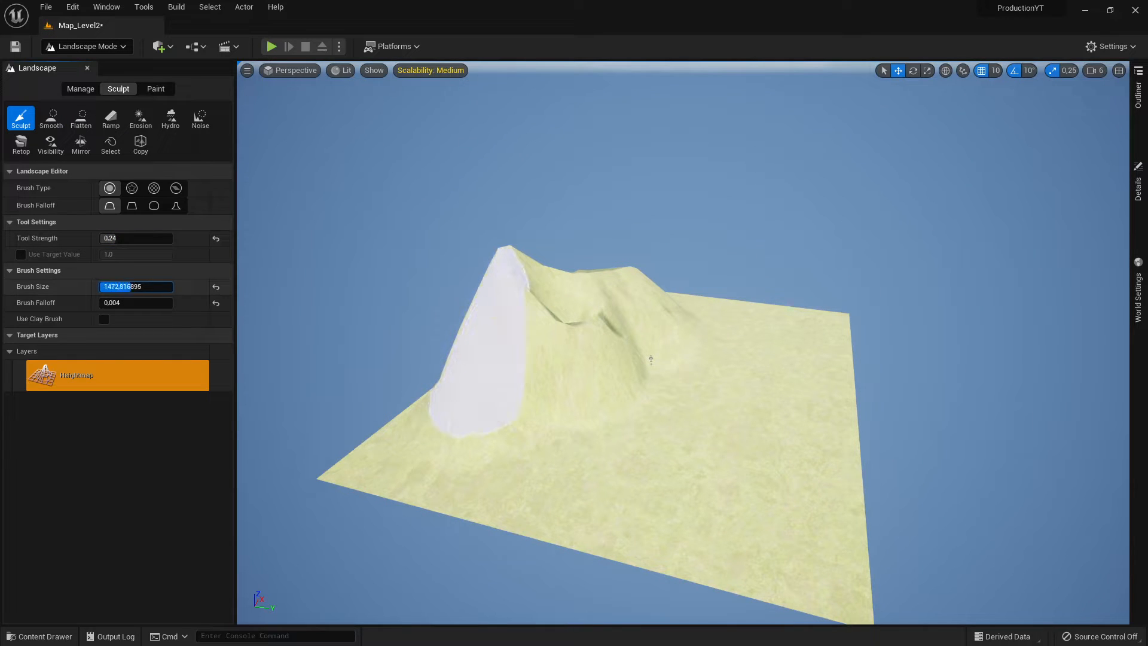
pyautogui.moveTo(123, 287); pyautogui.dragTo(117, 287)
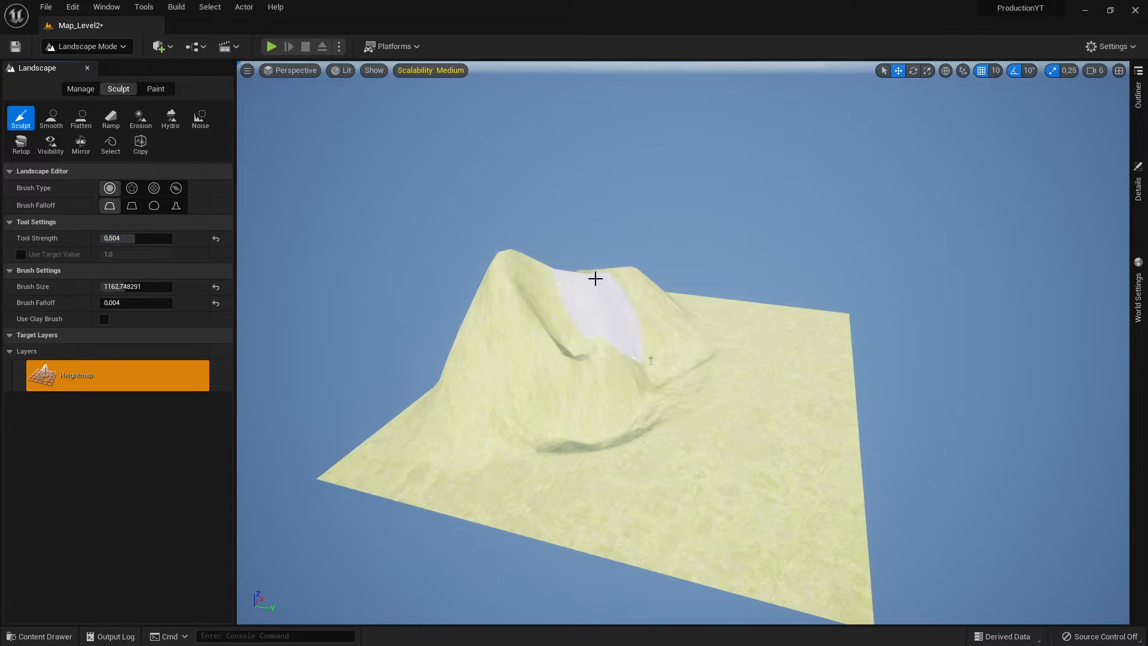
pyautogui.keyDown('shift'); pyautogui.click(533, 315); pyautogui.keyUp('shift')
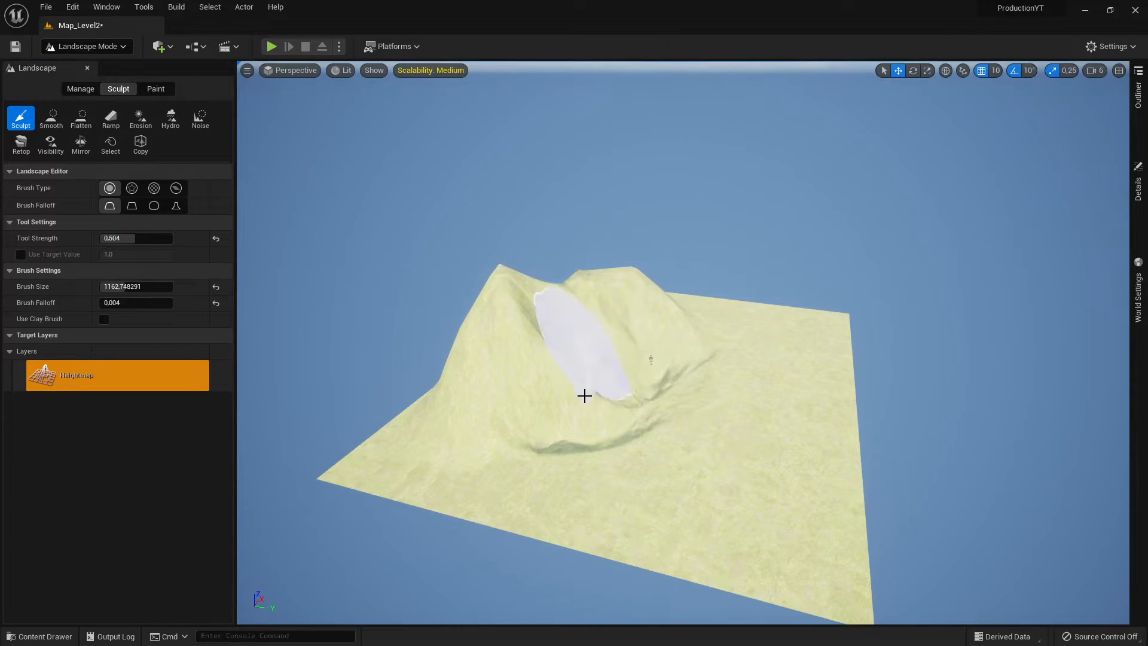
pyautogui.moveTo(735, 368)
pyautogui.mouseDown(button='right')
pyautogui.moveTo(664, 367)
pyautogui.moveTo(732, 366)
pyautogui.moveTo(664, 353)
pyautogui.moveTo(651, 281)
pyautogui.moveTo(621, 383)
pyautogui.moveTo(651, 430)
pyautogui.moveTo(621, 424)
pyautogui.moveTo(634, 413)
pyautogui.moveTo(410, 210)
pyautogui.mouseUp(button='right')
pyautogui.press('s')
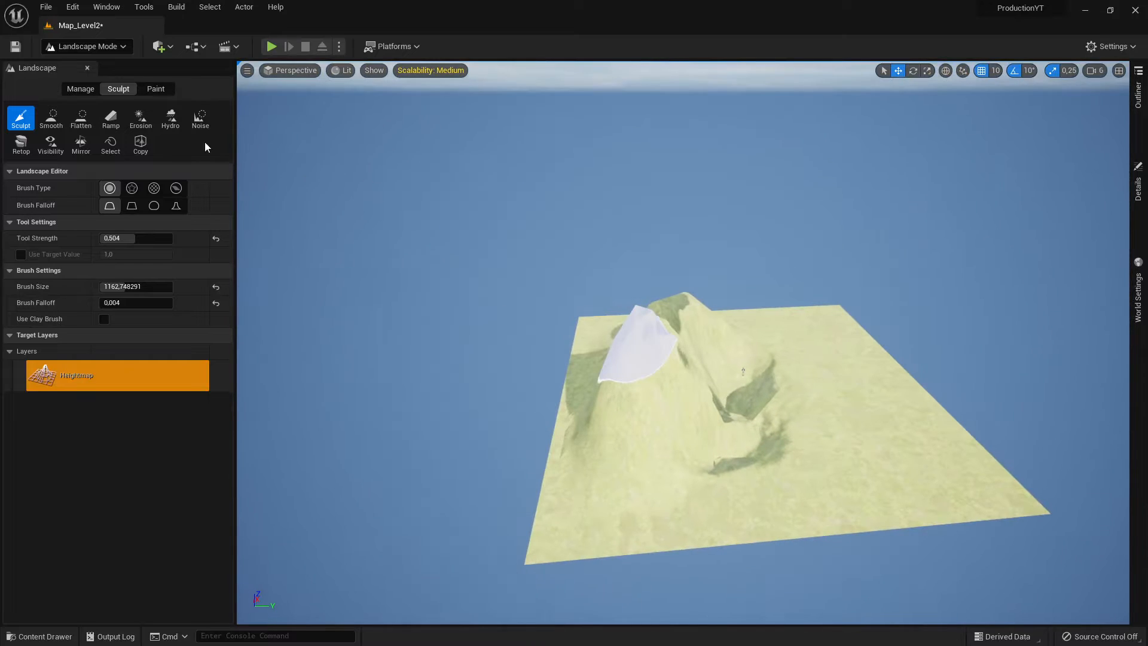
# Level all the hills to the height of the surrounding ground with the Flatten tool in Both mode.
pyautogui.click(79, 124)
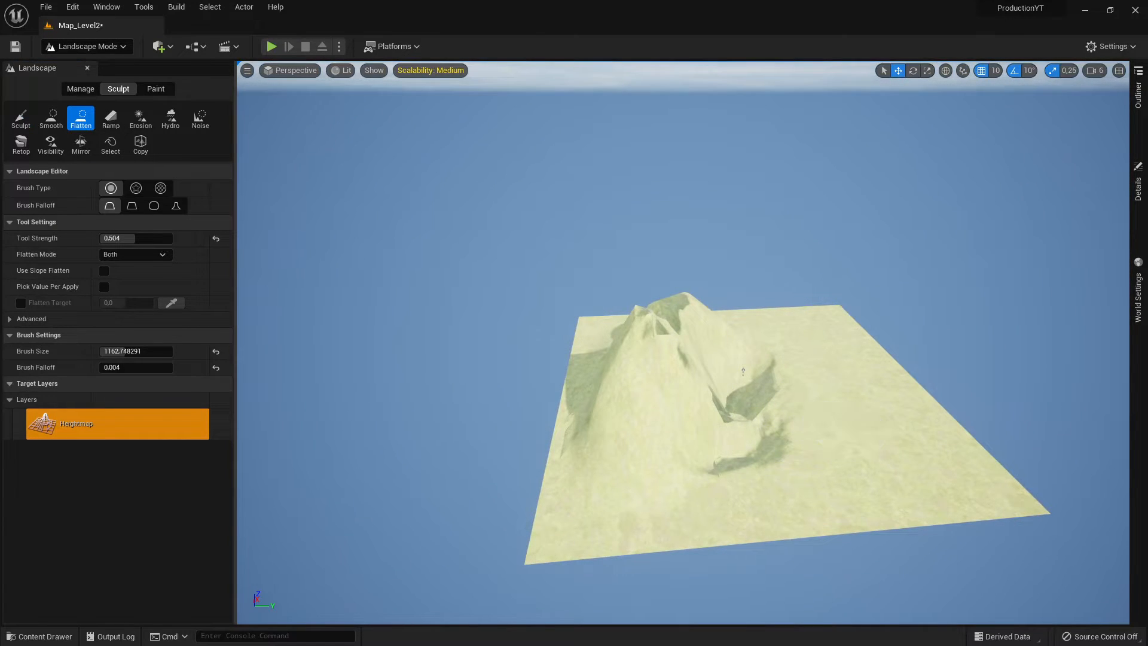
pyautogui.press('w')
pyautogui.moveTo(853, 420)
pyautogui.mouseDown(button='right')
pyautogui.moveTo(705, 420)
pyautogui.moveTo(853, 420)
pyautogui.mouseUp(button='right')
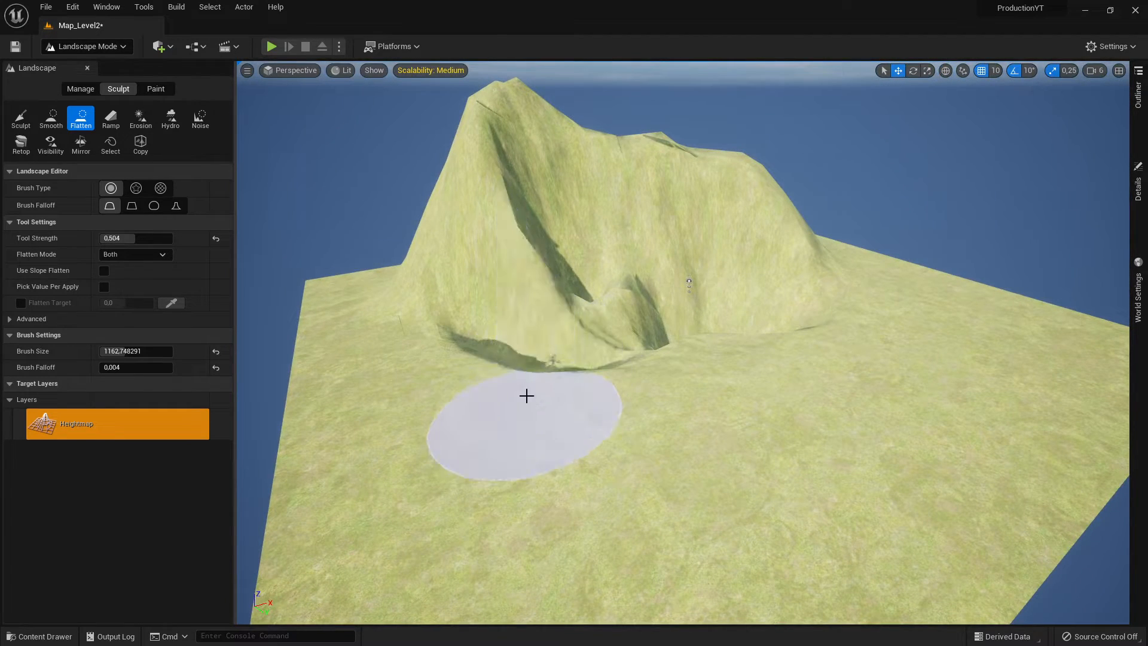
pyautogui.moveTo(526, 396)
pyautogui.mouseDown()
pyautogui.moveTo(585, 366)
pyautogui.moveTo(538, 359)
pyautogui.mouseUp()
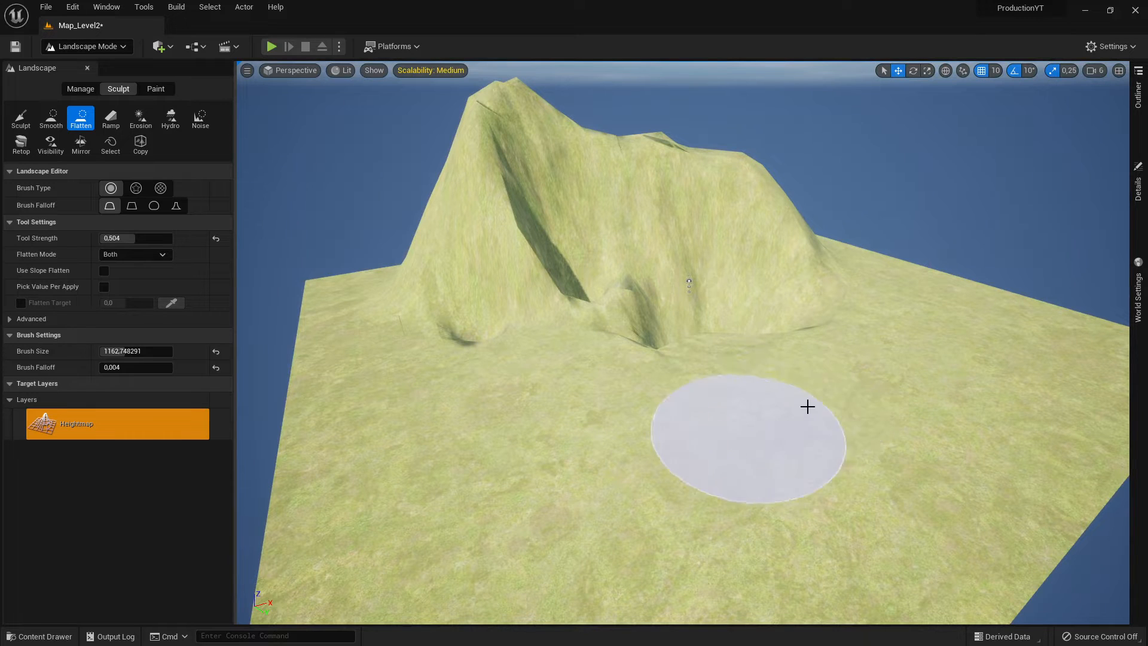
pyautogui.moveTo(732, 324)
pyautogui.mouseDown()
pyautogui.moveTo(653, 335)
pyautogui.moveTo(741, 307)
pyautogui.moveTo(601, 339)
pyautogui.moveTo(628, 310)
pyautogui.moveTo(451, 354)
pyautogui.moveTo(438, 308)
pyautogui.moveTo(571, 252)
pyautogui.moveTo(835, 288)
pyautogui.mouseUp()
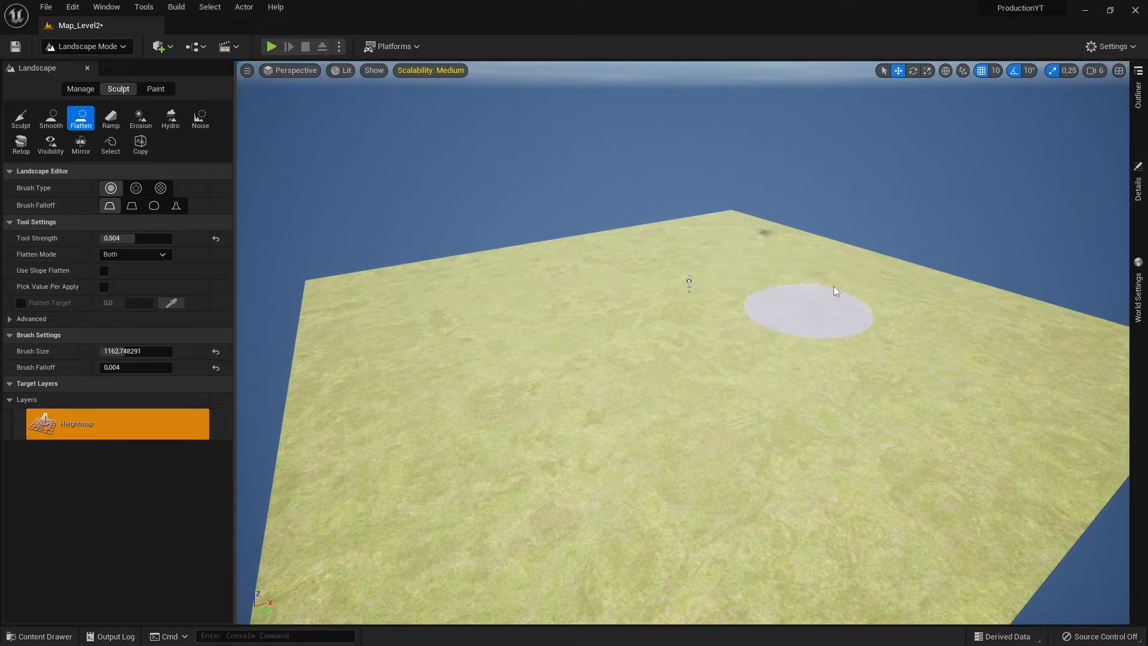
pyautogui.moveTo(795, 353)
pyautogui.mouseDown(button='right')
pyautogui.moveTo(717, 323)
pyautogui.moveTo(867, 263)
pyautogui.moveTo(717, 418)
pyautogui.moveTo(777, 359)
pyautogui.moveTo(735, 383)
pyautogui.mouseUp(button='right')
pyautogui.scroll(-3, 735, 328)
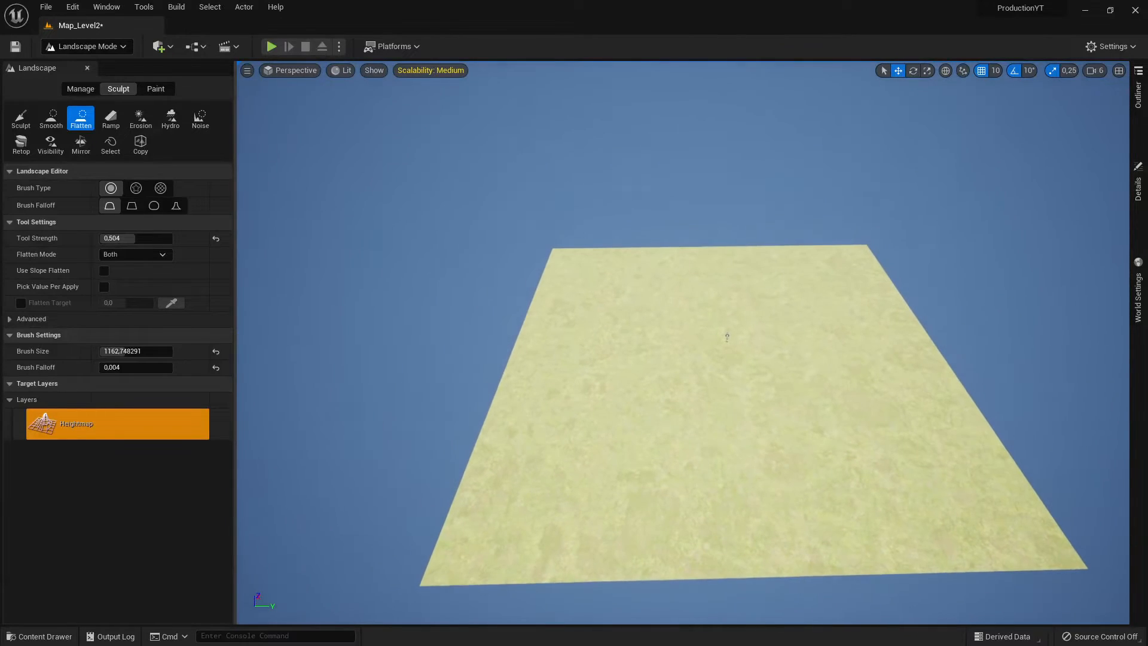
# Raise a chain of hills along three edges of the landscape using the Sculpt tool at strength 0.424 and brush falloff 0.484.
pyautogui.click(27, 124)
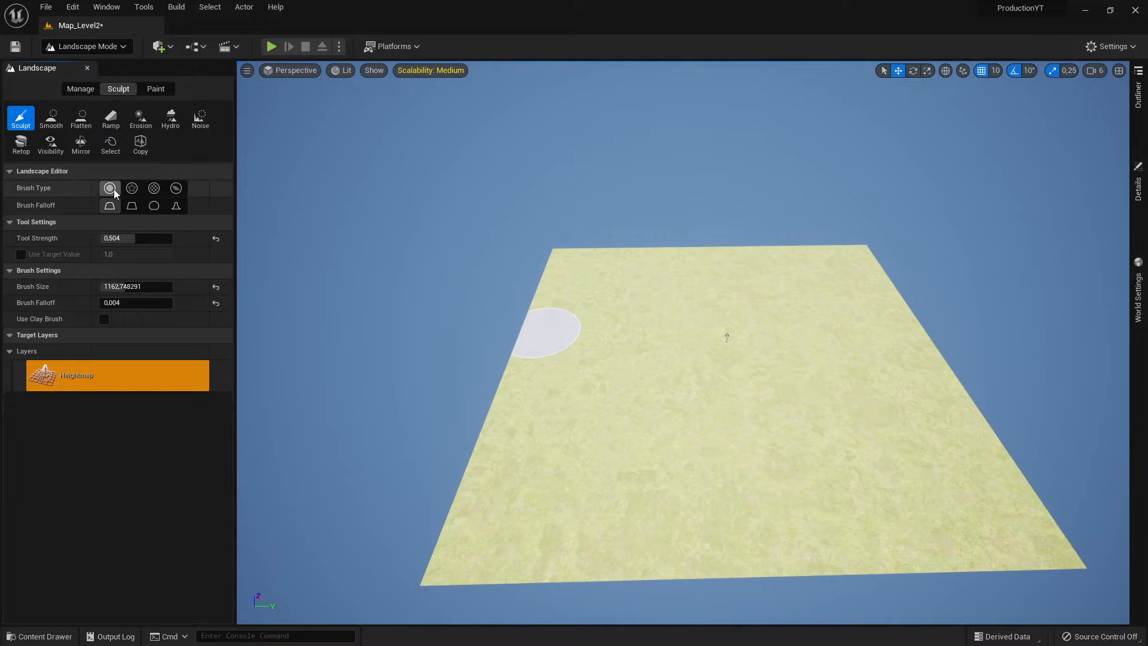
pyautogui.click(114, 303)
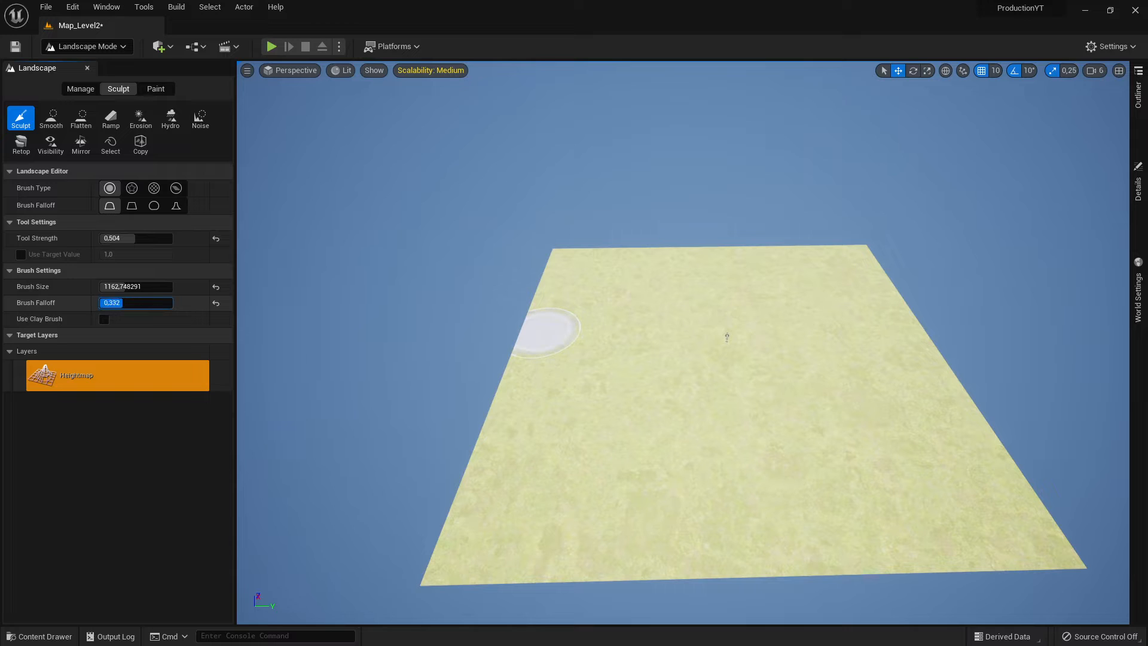
pyautogui.moveTo(113, 302); pyautogui.dragTo(118, 303)
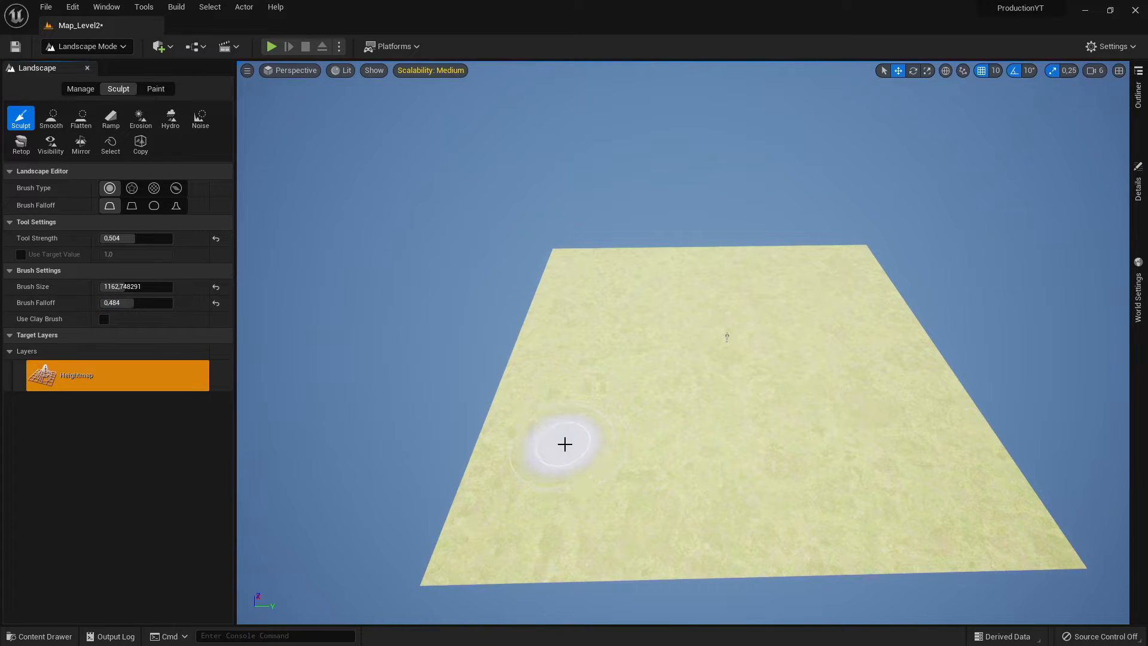
pyautogui.moveTo(565, 444)
pyautogui.mouseDown(button='right')
pyautogui.moveTo(592, 478)
pyautogui.moveTo(554, 444)
pyautogui.mouseUp(button='right')
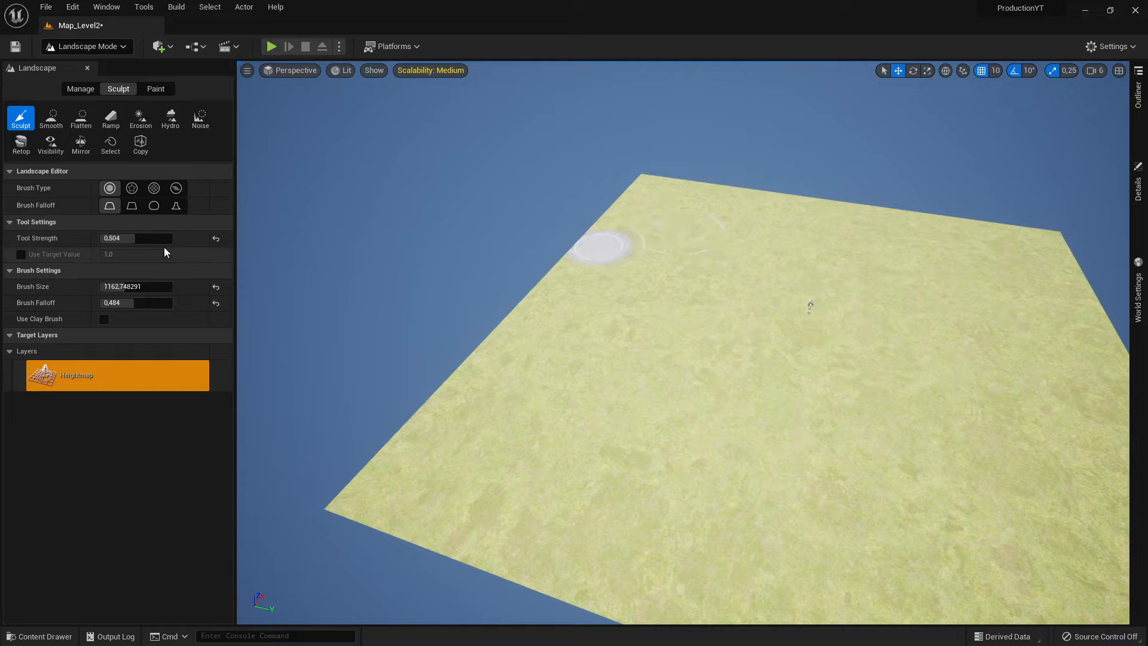
pyautogui.moveTo(152, 238); pyautogui.dragTo(147, 238)
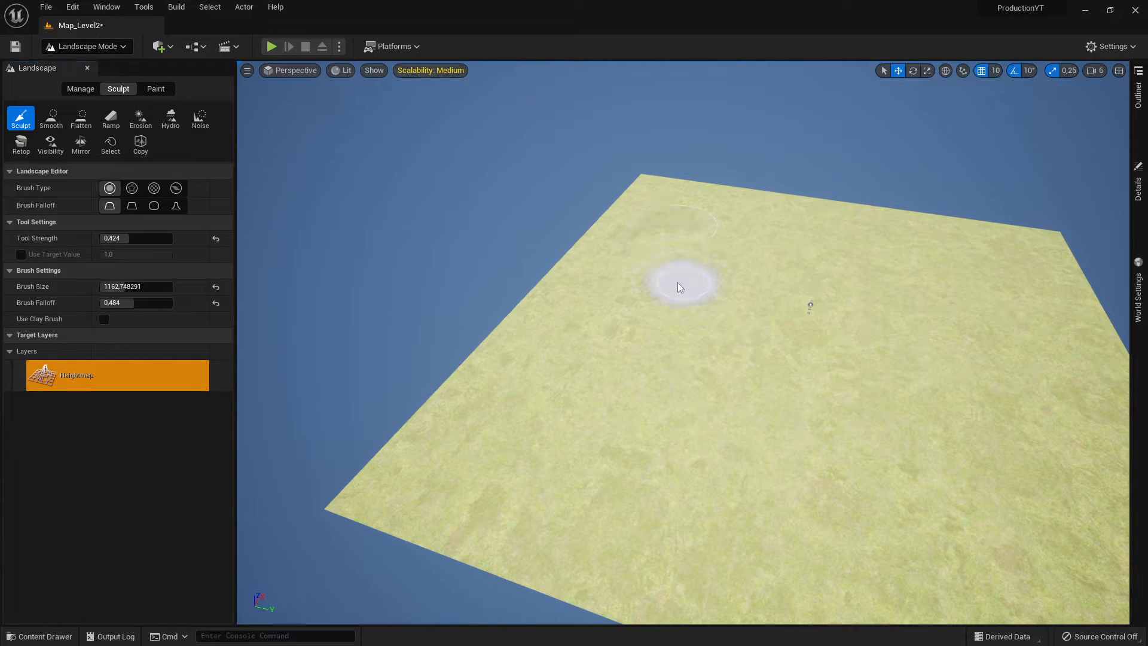
pyautogui.moveTo(662, 251)
pyautogui.mouseDown()
pyautogui.moveTo(533, 402)
pyautogui.moveTo(650, 231)
pyautogui.mouseUp()
pyautogui.moveTo(595, 311); pyautogui.dragTo(552, 353)
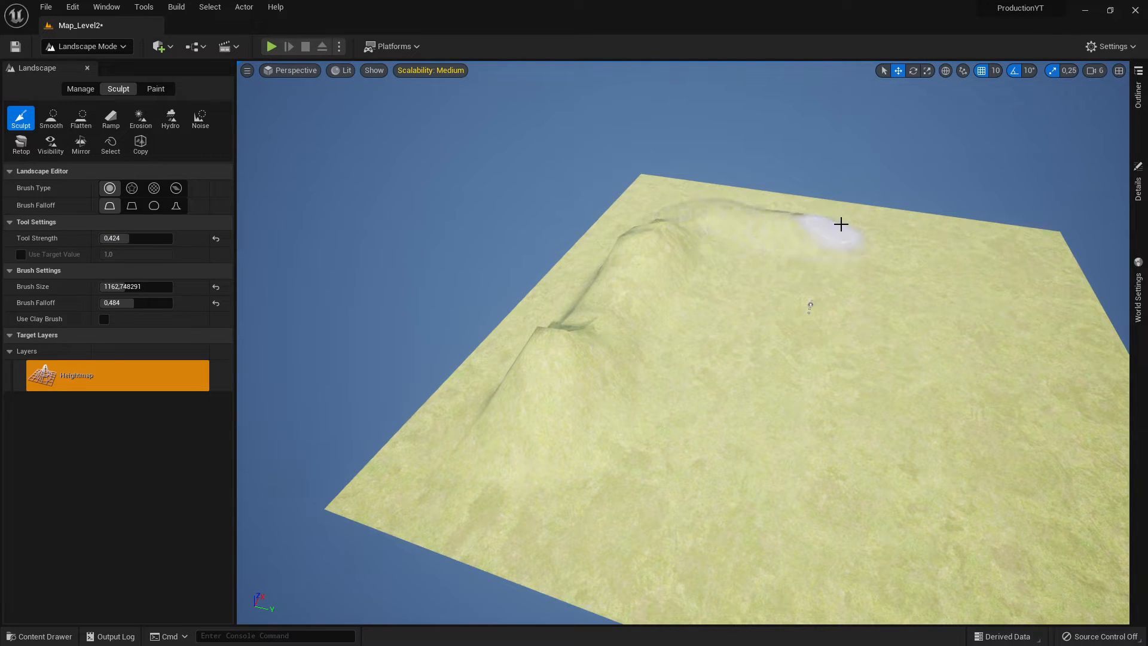
pyautogui.moveTo(1011, 262)
pyautogui.mouseDown()
pyautogui.moveTo(1030, 321)
pyautogui.moveTo(962, 366)
pyautogui.mouseUp()
# Sculpt more hills along the remaining open edge of the landscape, leaving the centre flat.
pyautogui.moveTo(962, 366); pyautogui.dragTo(882, 400, button='right')
pyautogui.press('s')
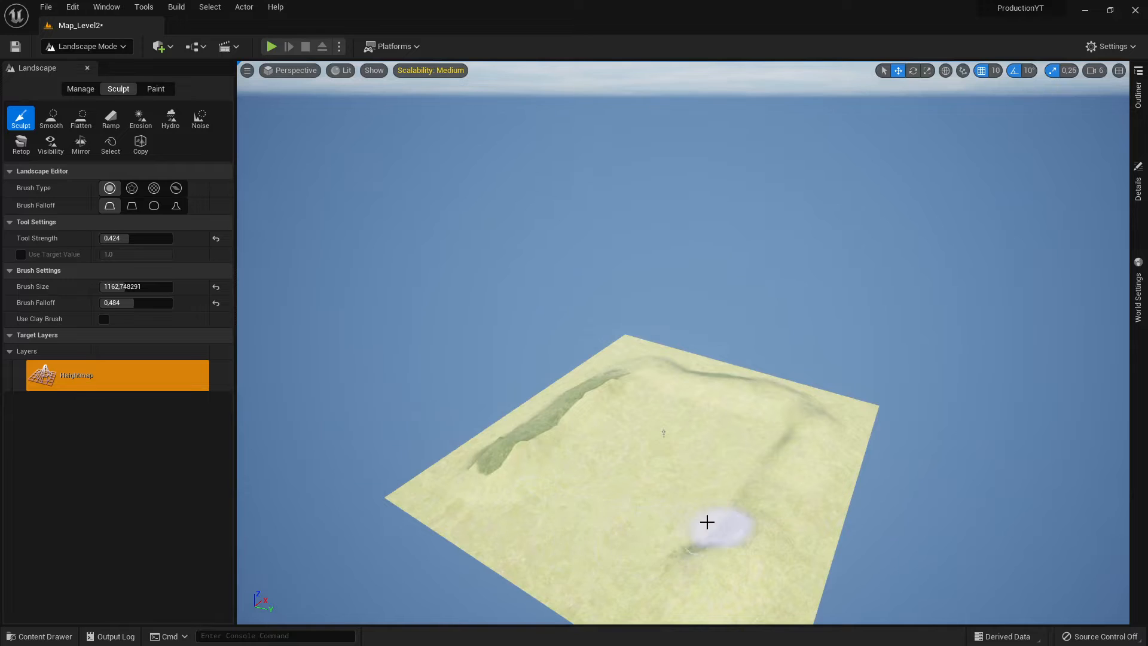
pyautogui.moveTo(617, 540); pyautogui.dragTo(526, 553, button='right')
pyautogui.press('d')
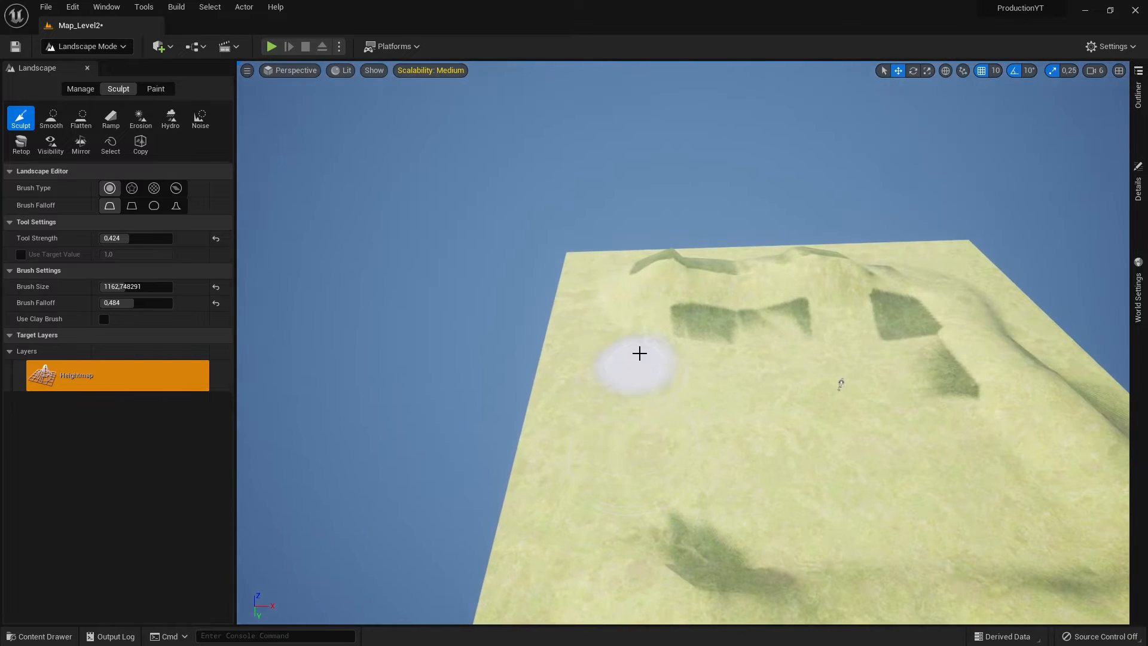
pyautogui.moveTo(605, 500); pyautogui.dragTo(609, 452)
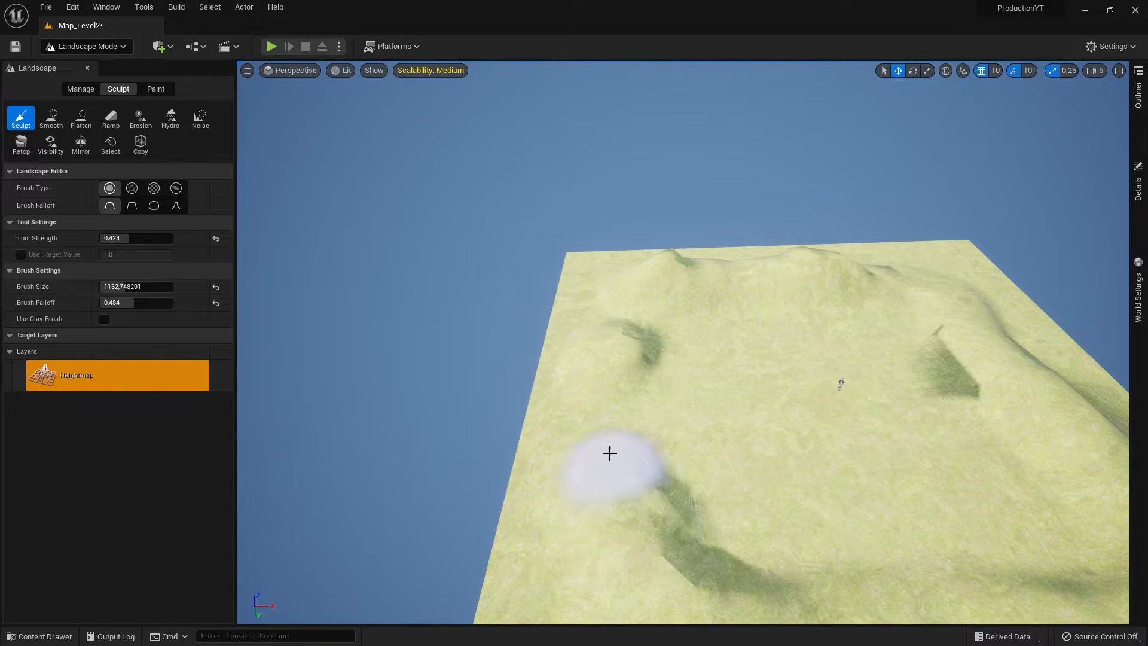
# Examine the ring of hills and its dark shadow patches from above and from different sides.
pyautogui.moveTo(688, 435); pyautogui.dragTo(387, 393, button='right')
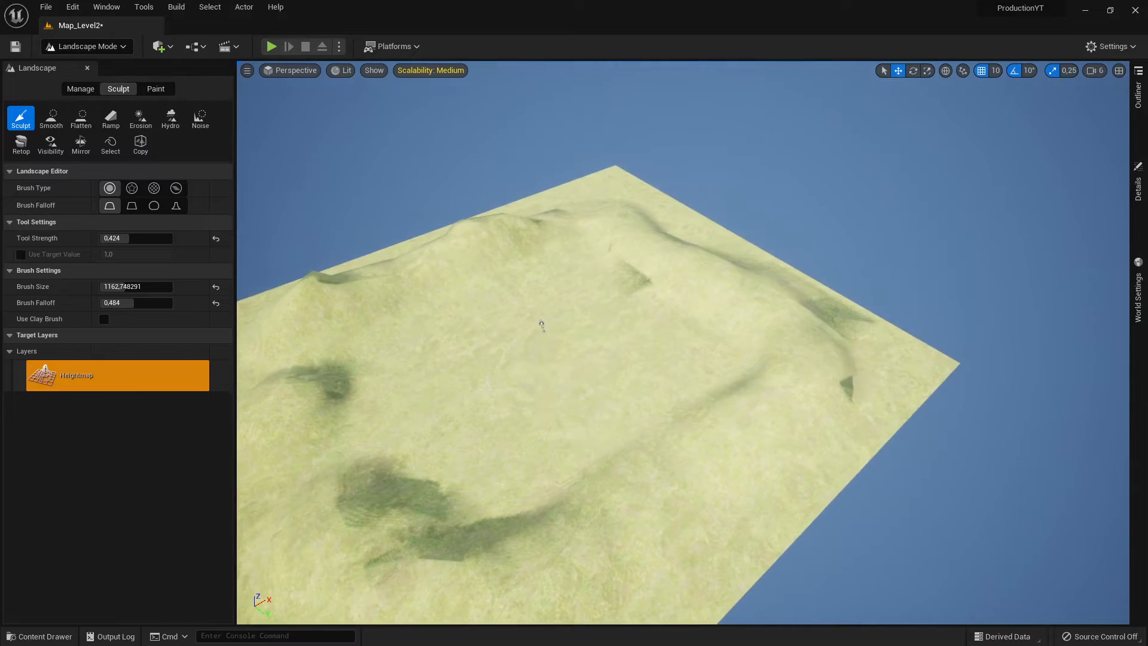
pyautogui.moveTo(541, 323)
pyautogui.mouseDown(button='right')
pyautogui.moveTo(446, 324)
pyautogui.moveTo(542, 299)
pyautogui.moveTo(542, 203)
pyautogui.moveTo(542, 346)
pyautogui.moveTo(708, 303)
pyautogui.mouseUp(button='right')
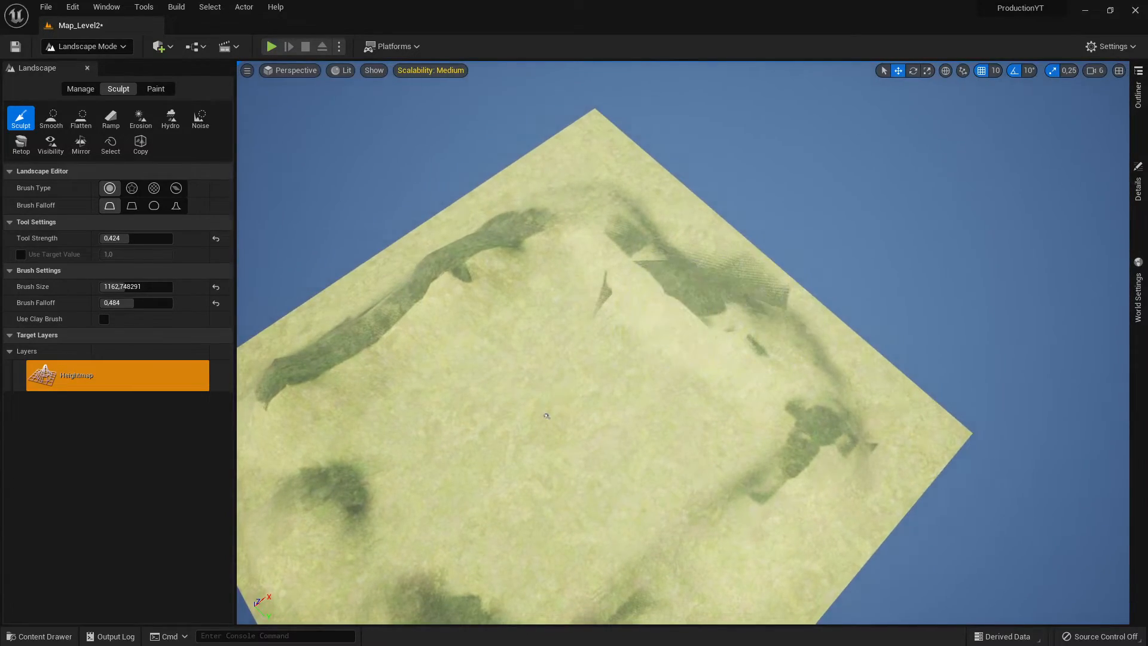
pyautogui.moveTo(546, 415)
pyautogui.mouseDown(button='right')
pyautogui.moveTo(748, 272)
pyautogui.moveTo(815, 384)
pyautogui.moveTo(920, 411)
pyautogui.moveTo(915, 395)
pyautogui.moveTo(962, 374)
pyautogui.moveTo(964, 361)
pyautogui.moveTo(1042, 337)
pyautogui.moveTo(1113, 338)
pyautogui.moveTo(906, 334)
pyautogui.moveTo(1005, 344)
pyautogui.moveTo(943, 342)
pyautogui.moveTo(873, 382)
pyautogui.moveTo(765, 366)
pyautogui.moveTo(622, 275)
pyautogui.moveTo(431, 382)
pyautogui.moveTo(520, 394)
pyautogui.moveTo(426, 355)
pyautogui.mouseUp(button='right')
pyautogui.press('w')
pyautogui.press('a')
pyautogui.press('d')
pyautogui.press('d')
pyautogui.press('w')
pyautogui.press('s')
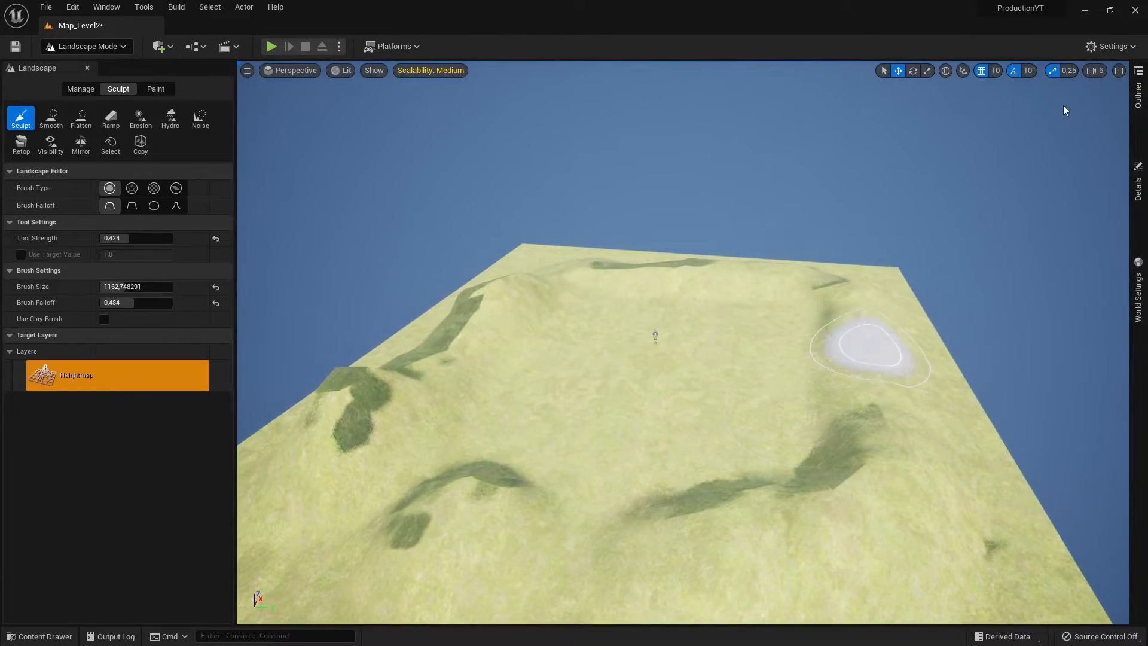
# Switch to Select Mode, select the landscape and set its Max LODLevel to 0.
pyautogui.click(1138, 202)
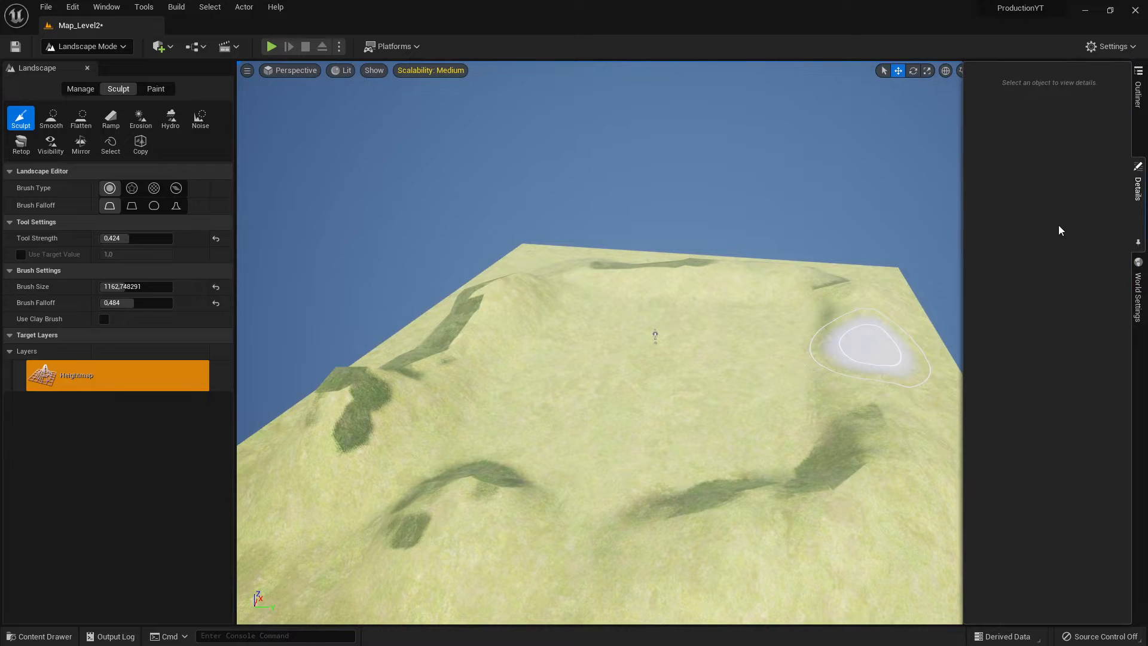
pyautogui.click(86, 48)
pyautogui.click(78, 65)
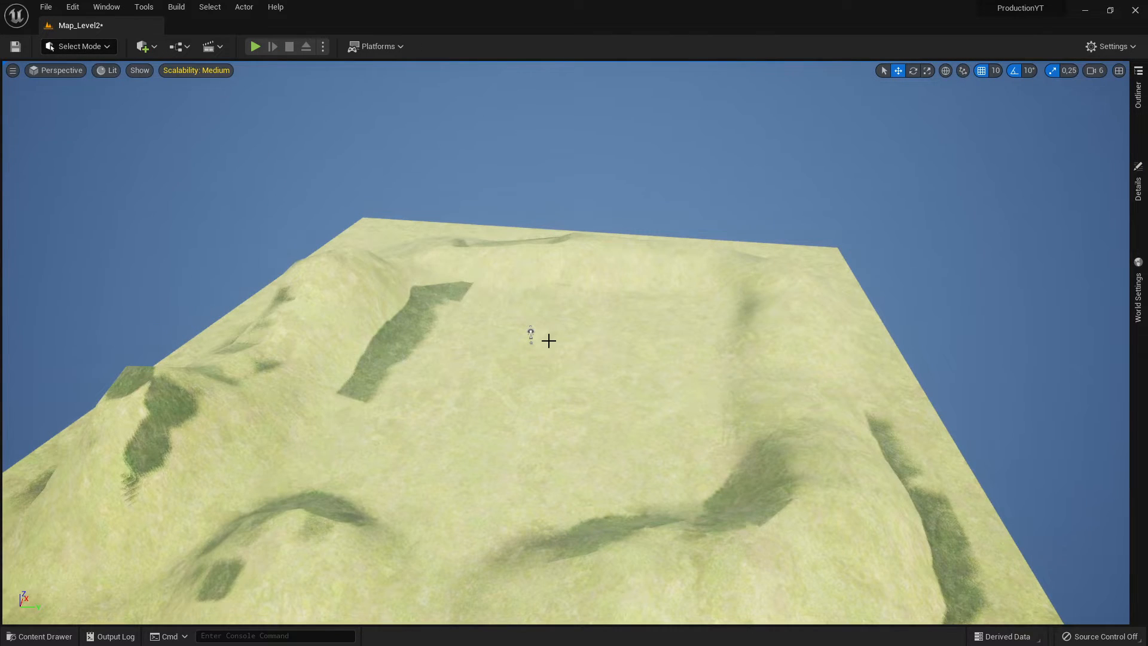
pyautogui.click(526, 289)
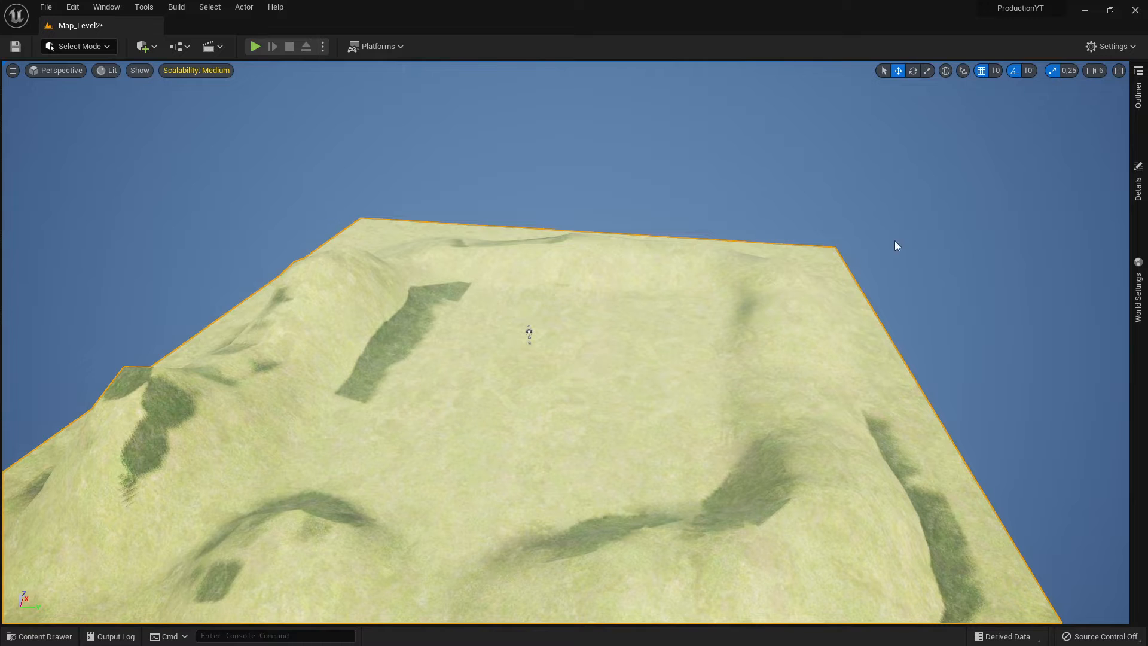
pyautogui.click(1137, 196)
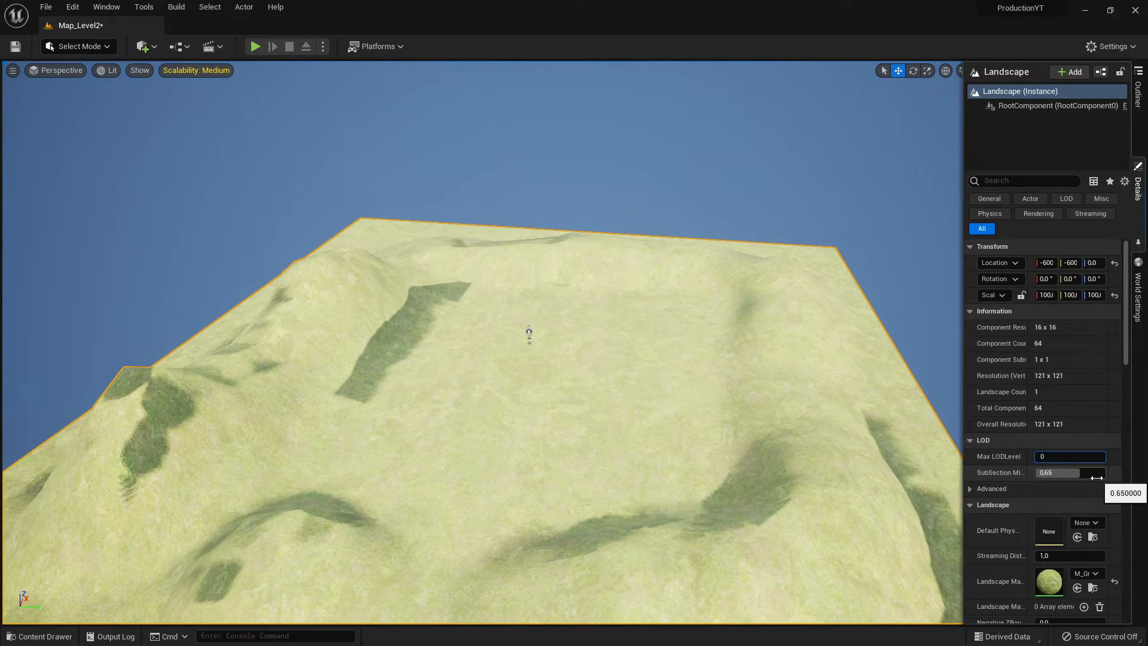
pyautogui.press('Return')
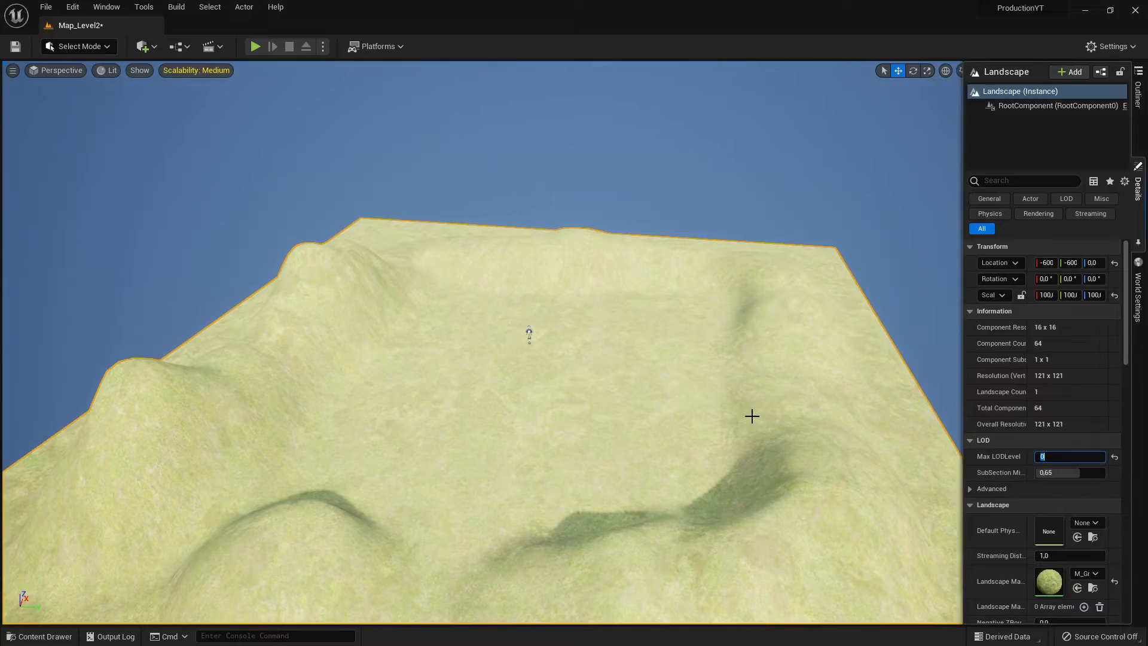
# Examine the shape and shading of the landscape's hills from near and far on several sides.
pyautogui.moveTo(752, 416); pyautogui.dragTo(820, 367, button='right')
pyautogui.press('a')
pyautogui.press('d')
pyautogui.click(1135, 191)
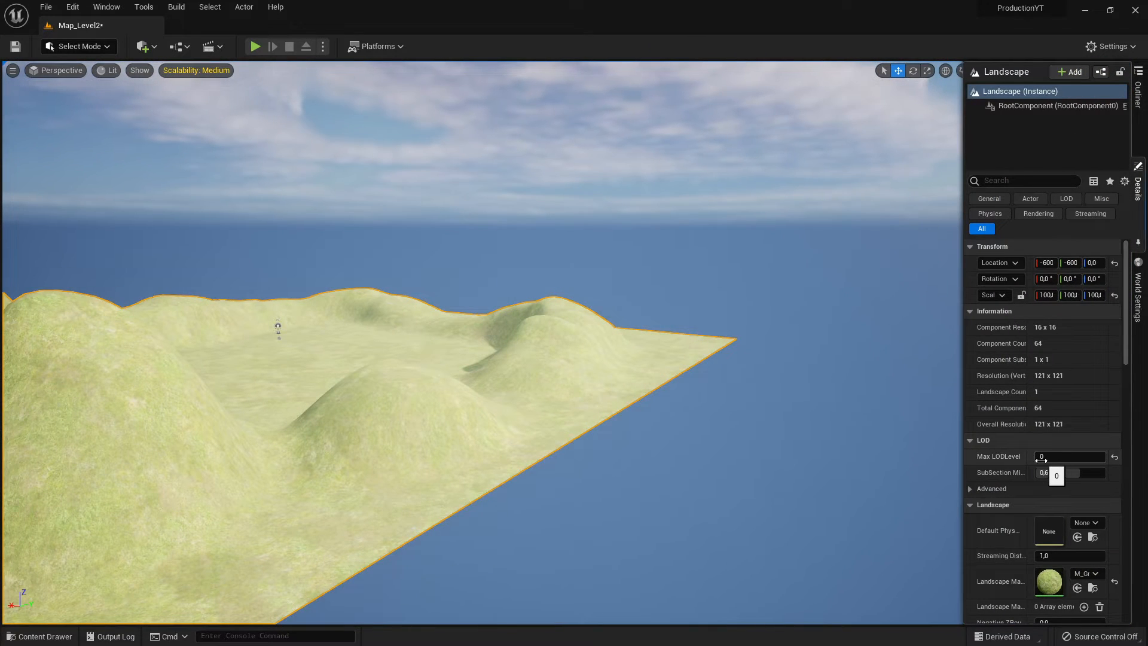
pyautogui.moveTo(711, 426); pyautogui.dragTo(516, 437, button='right')
pyautogui.press('w')
pyautogui.press('s')
pyautogui.press('a')
pyautogui.press('w')
pyautogui.press('d')
pyautogui.press('w')
pyautogui.press('a')
pyautogui.press('a')
pyautogui.press('s')
pyautogui.press('d')
pyautogui.press('w')
pyautogui.press('a')
pyautogui.press('s')
pyautogui.press('d')
pyautogui.press('w')
pyautogui.press('a')
pyautogui.press('s')
pyautogui.press('w')
# Play-test the landscape from the valley floor, running and jumping with the character between the hills, and end the preview.
pyautogui.rightClick(516, 437)
pyautogui.click(517, 411)
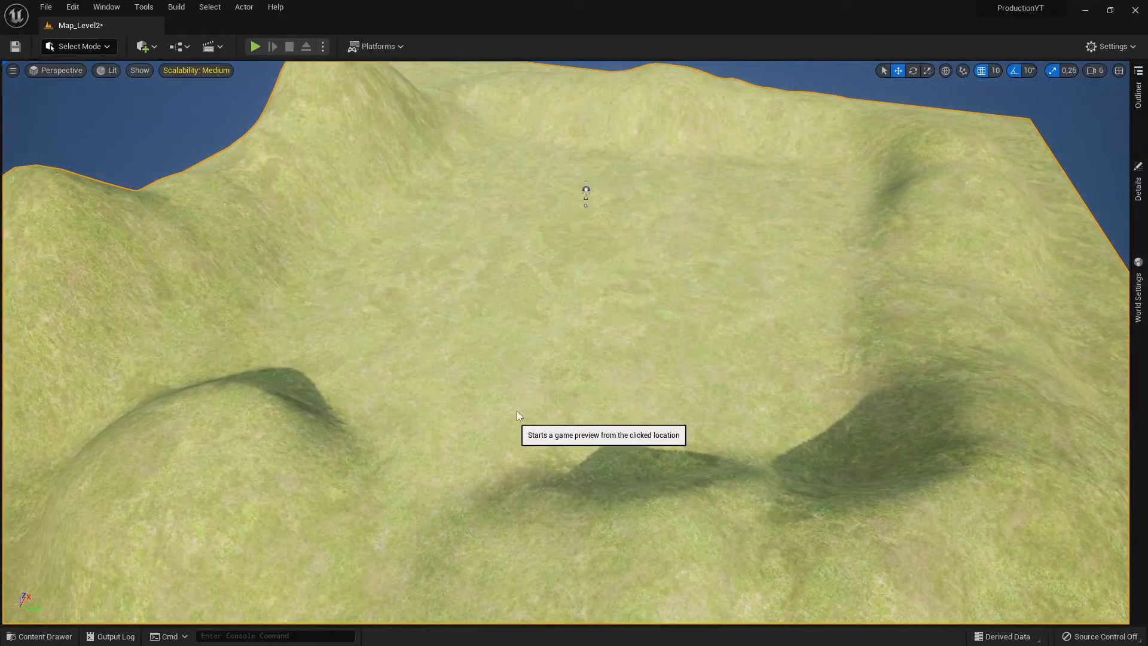
pyautogui.press('w')
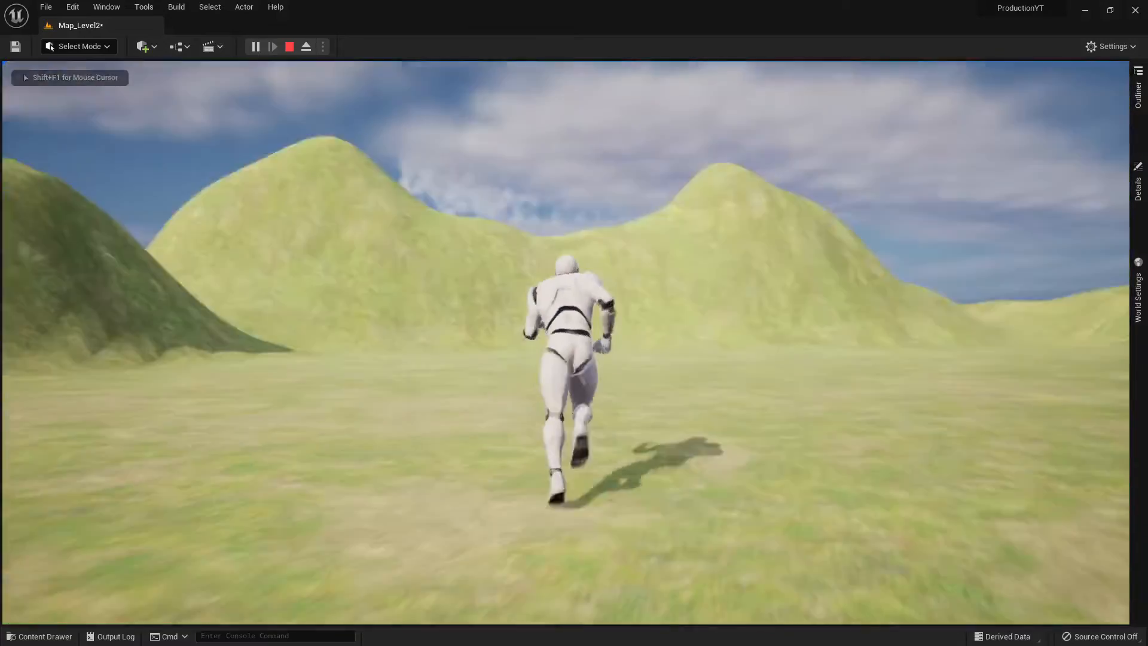
pyautogui.press('space')
pyautogui.press('w')
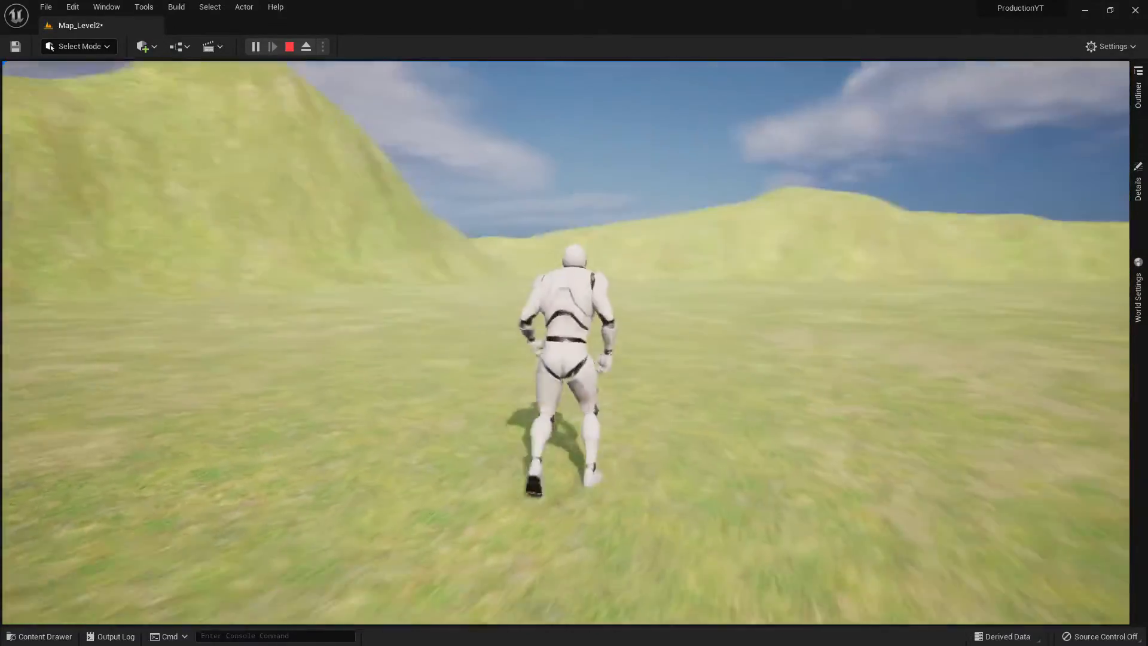
pyautogui.press('w')
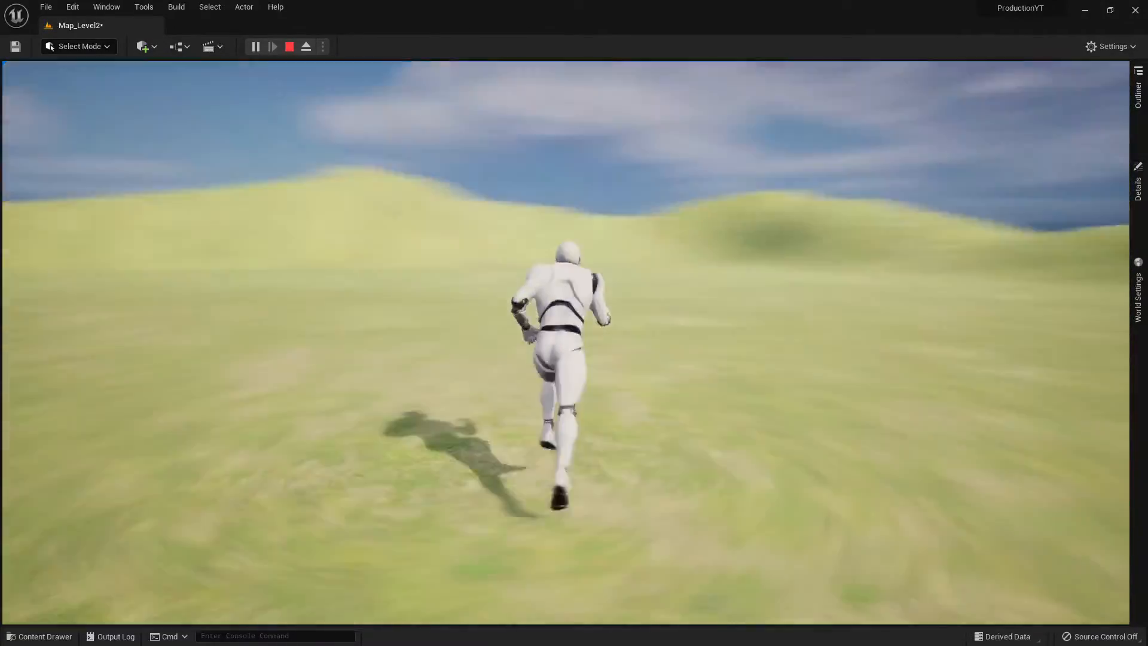
pyautogui.press('w')
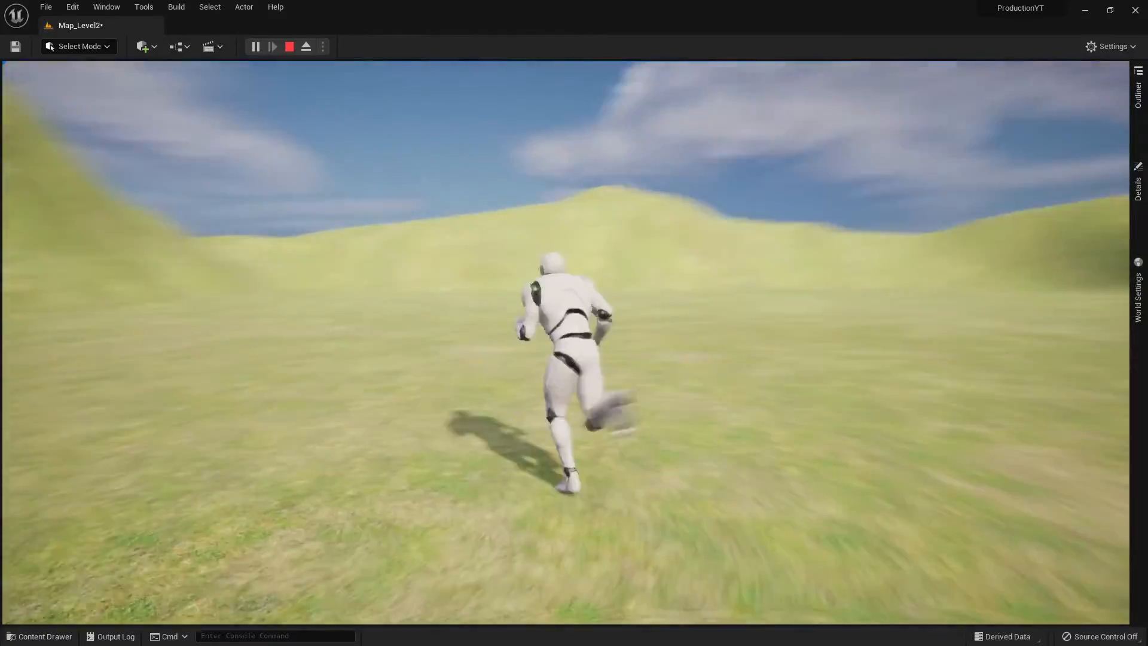
pyautogui.press('w')
pyautogui.press('space')
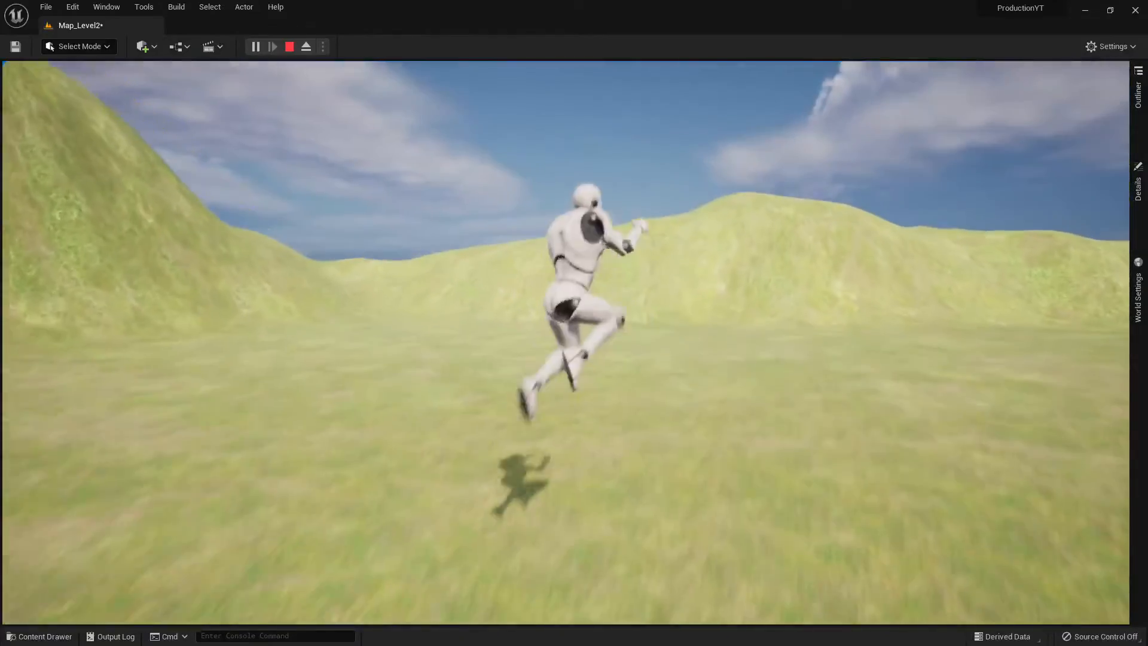
pyautogui.press('w')
pyautogui.press('space')
pyautogui.press('space')
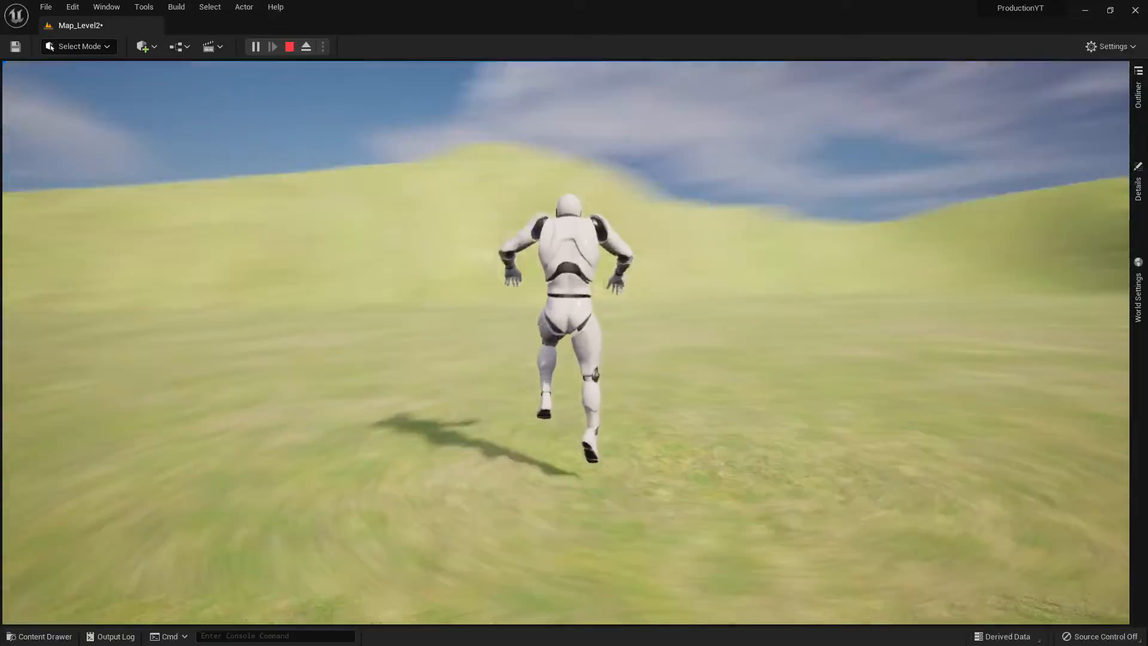
pyautogui.press('w')
pyautogui.press('space')
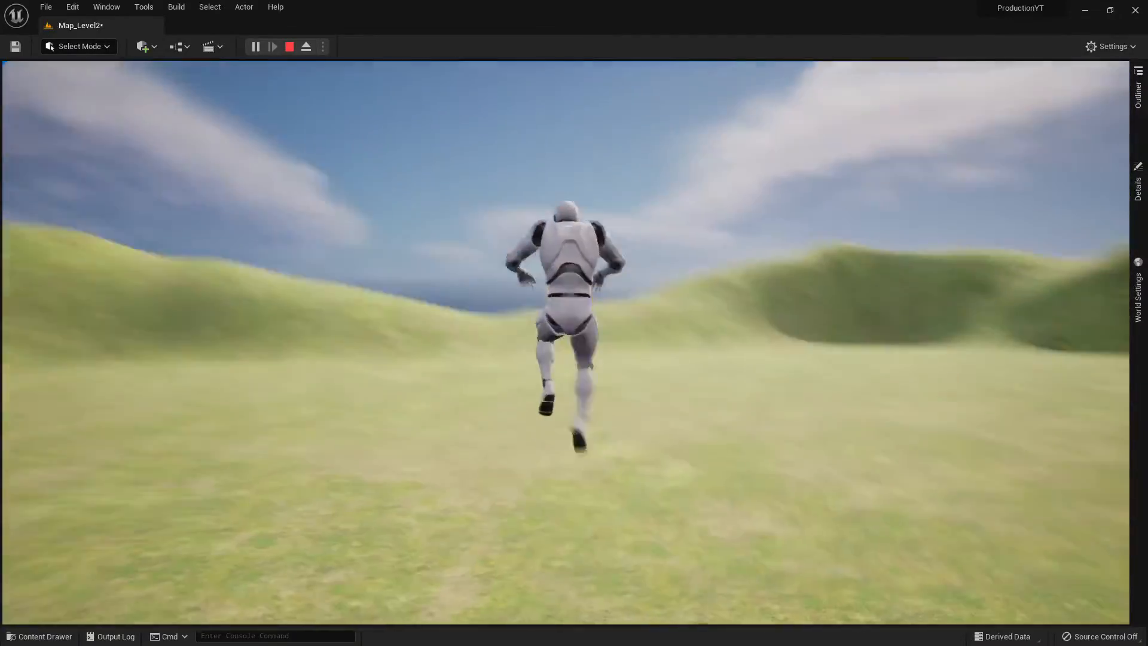
pyautogui.press('Escape')
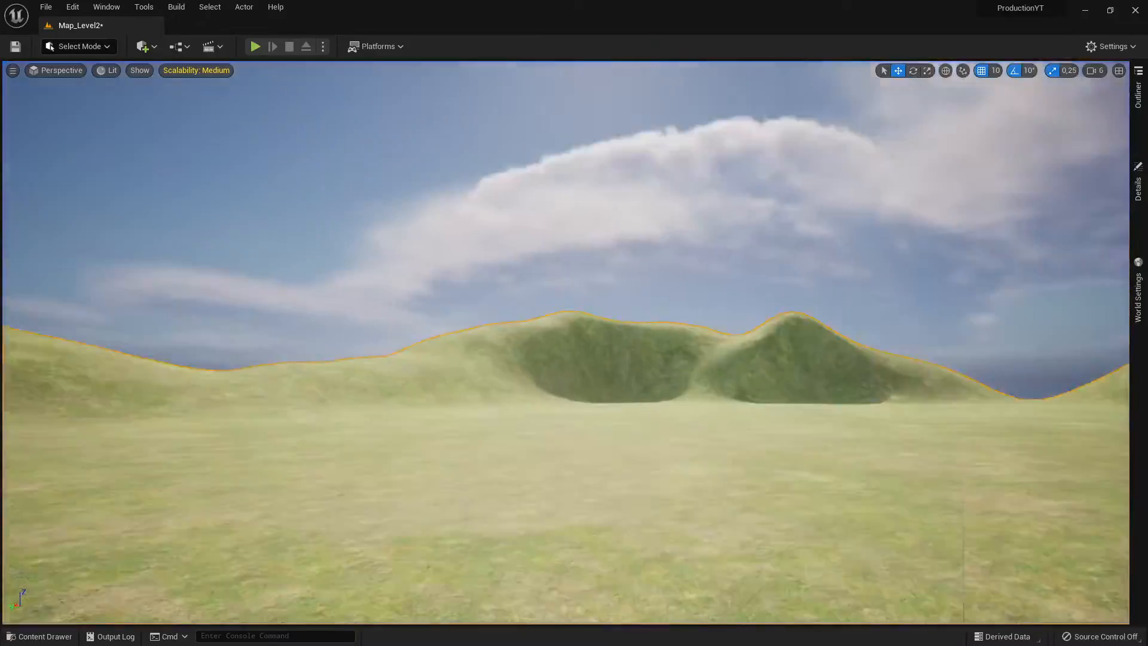
# Examine the finished terrain and the shadows on its hills from ground level, above and the side.
pyautogui.press('w')
pyautogui.moveTo(999, 238); pyautogui.dragTo(1105, 299, button='right')
pyautogui.moveTo(573, 342); pyautogui.dragTo(778, 295, button='right')
pyautogui.press('w')
pyautogui.press('d')
pyautogui.press('a')
pyautogui.press('s')
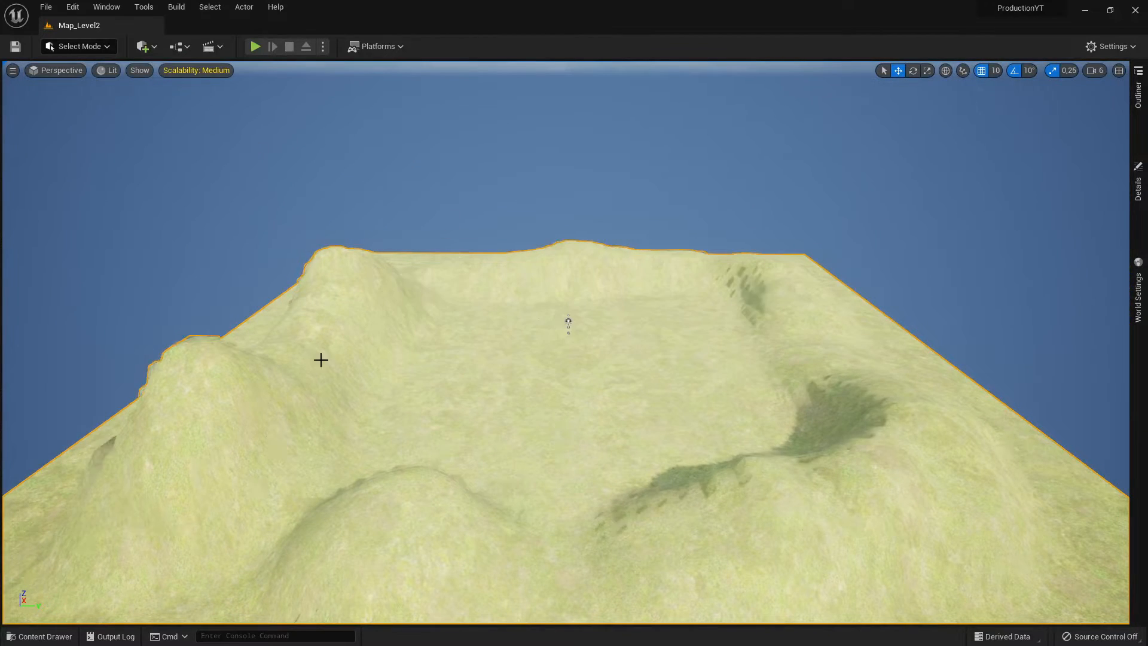
pyautogui.moveTo(343, 527); pyautogui.dragTo(419, 574, button='right')
pyautogui.press('a')
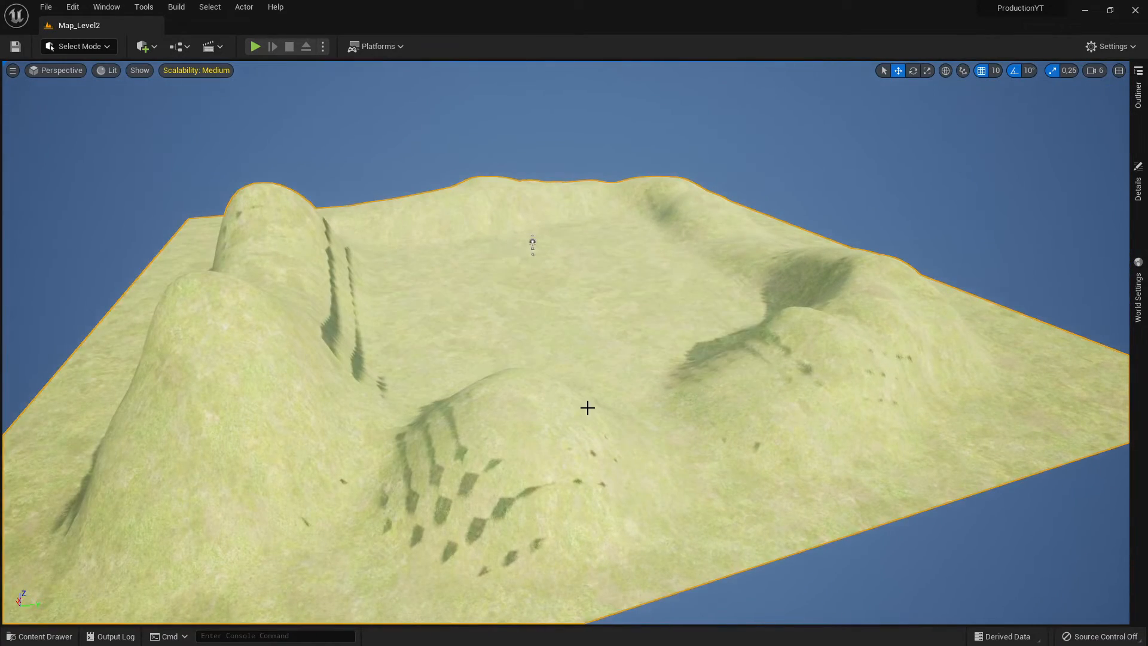
pyautogui.moveTo(548, 410); pyautogui.dragTo(419, 431, button='right')
pyautogui.press('w')
# Open the Map_MainMenu level from the _ProductionYT Maps folder.
pyautogui.click(45, 635)
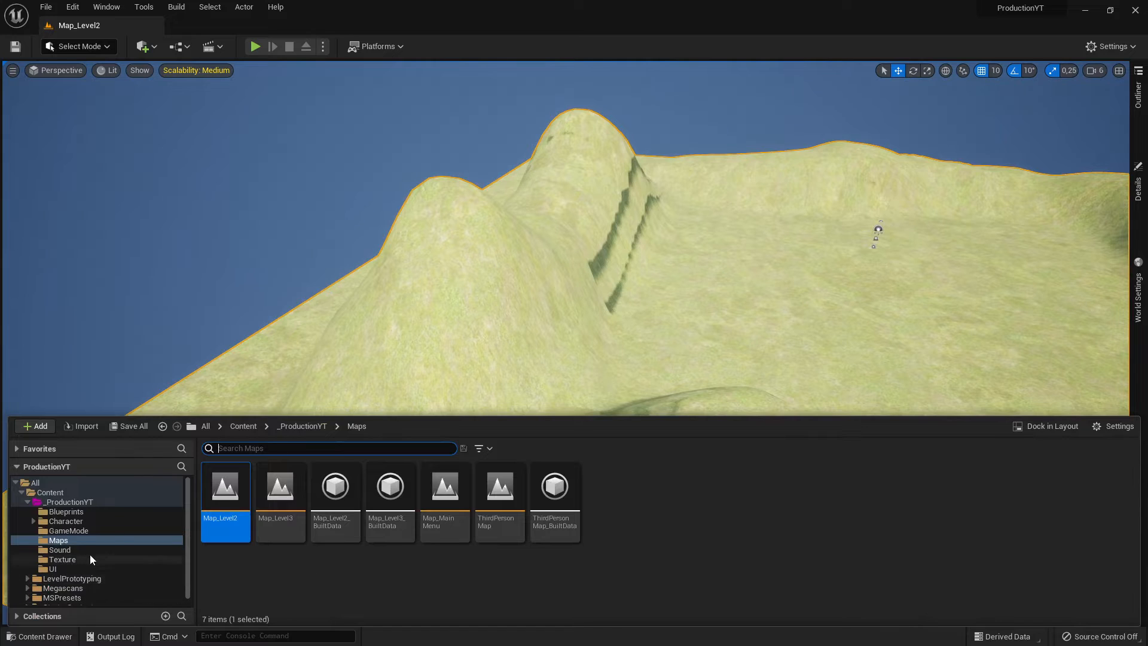
pyautogui.click(80, 541)
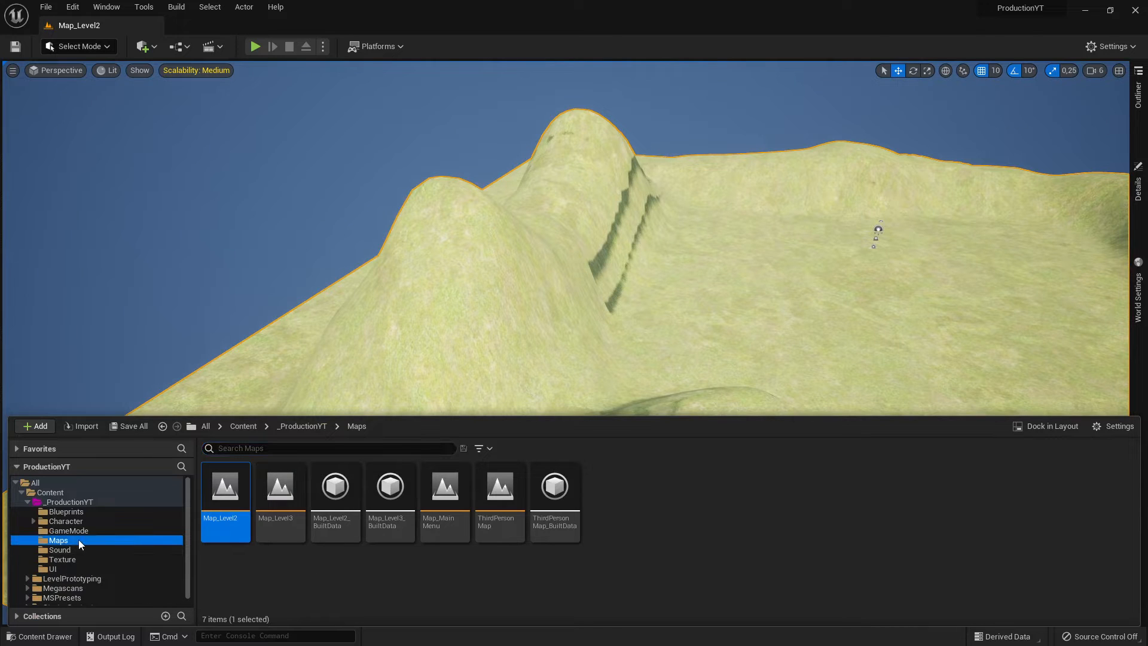
pyautogui.doubleClick(426, 526)
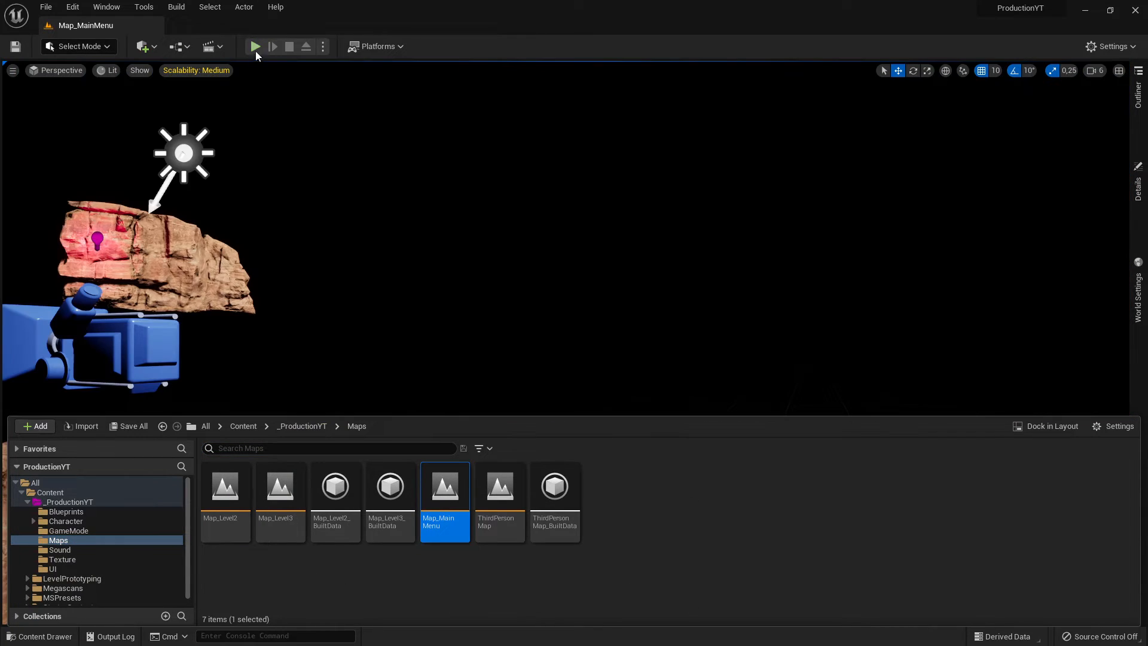
# Play-test the game from the main menu, running and jumping through the prototype level into the following one, and end the preview.
pyautogui.click(256, 51)
pyautogui.click(238, 203)
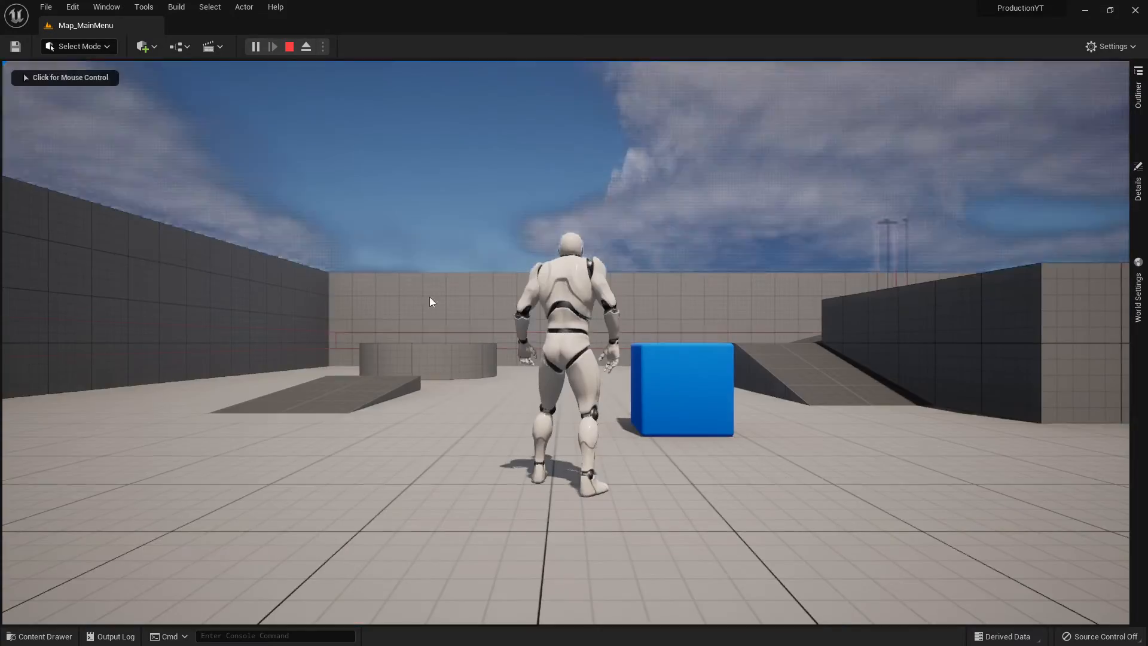
pyautogui.click(429, 298)
pyautogui.press('w')
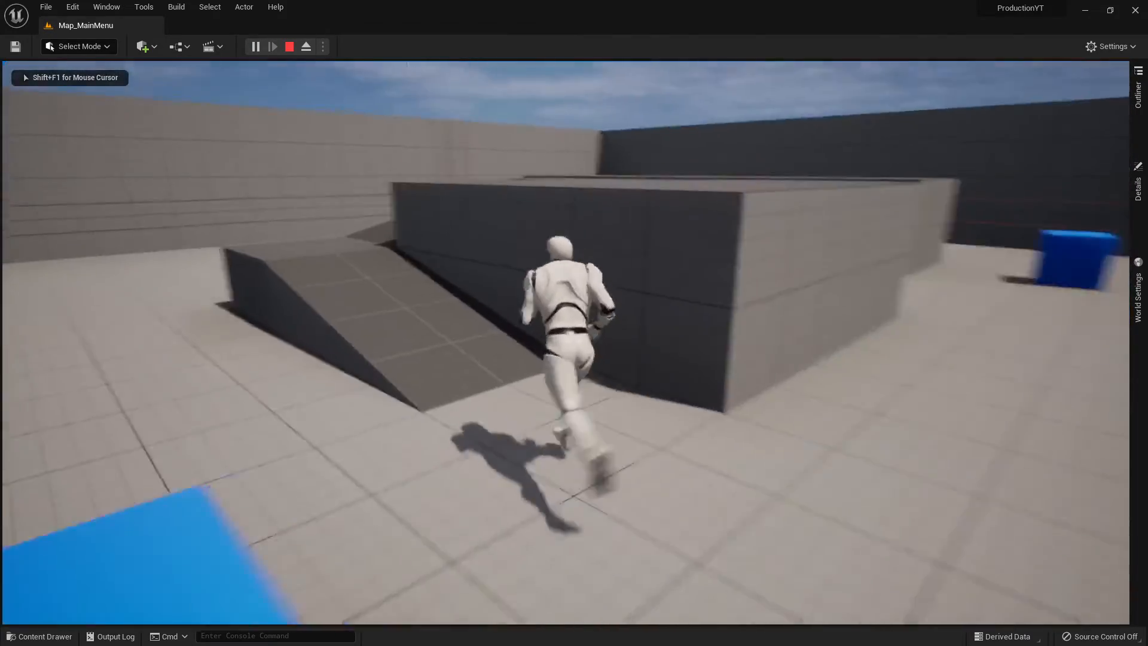
pyautogui.press('space')
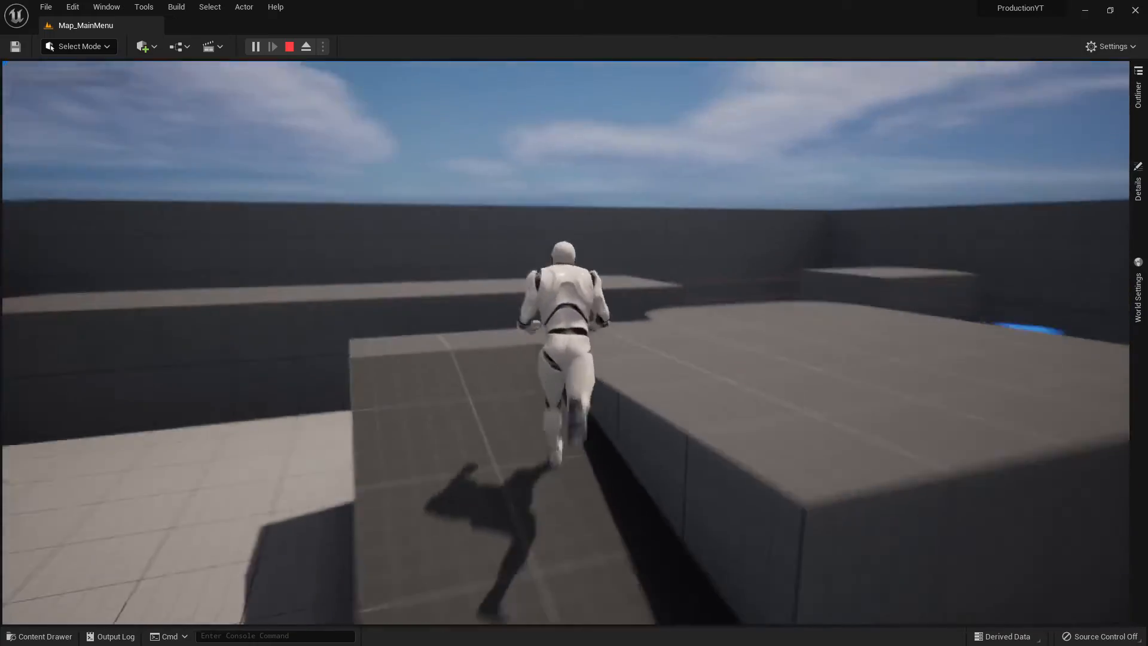
pyautogui.press('w')
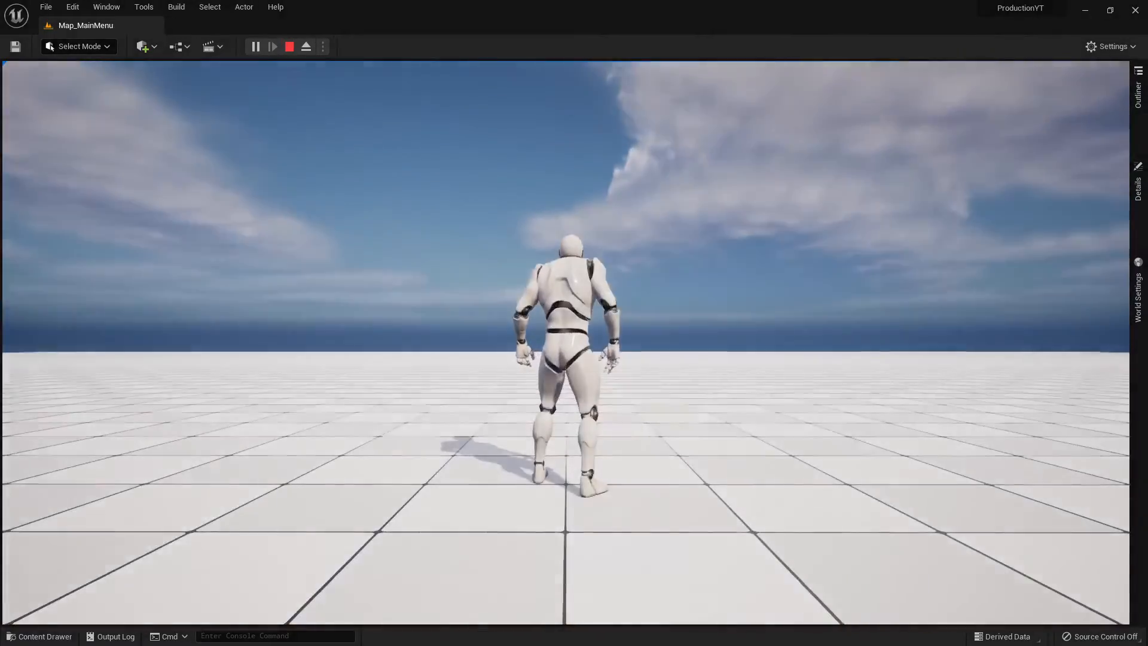
pyautogui.press('w')
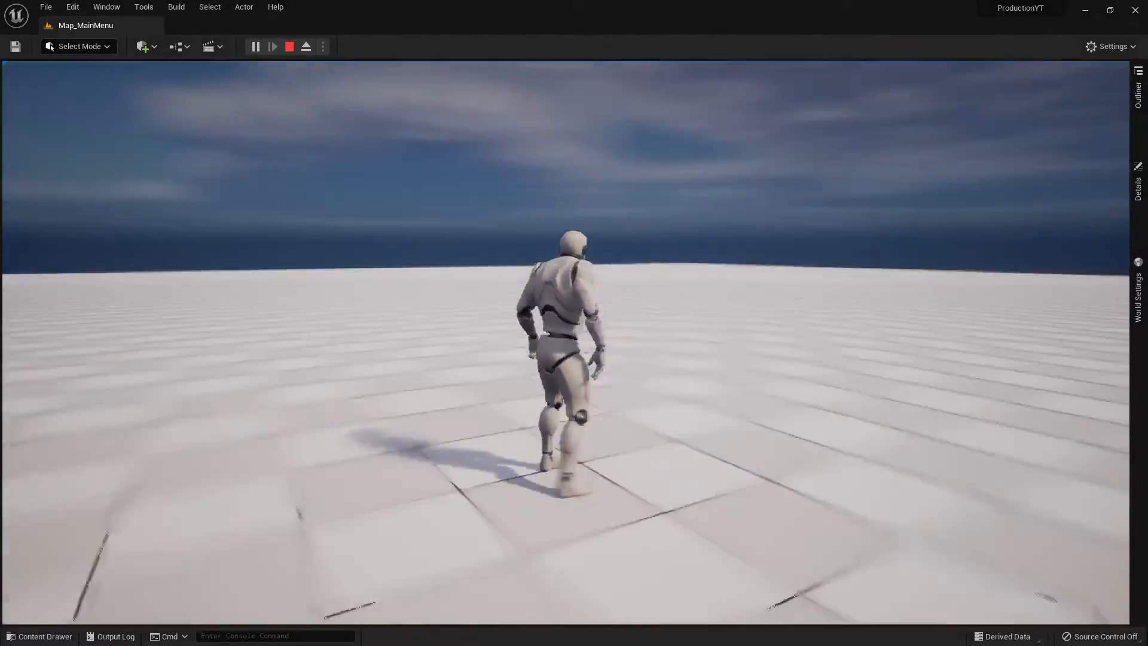
pyautogui.press('w')
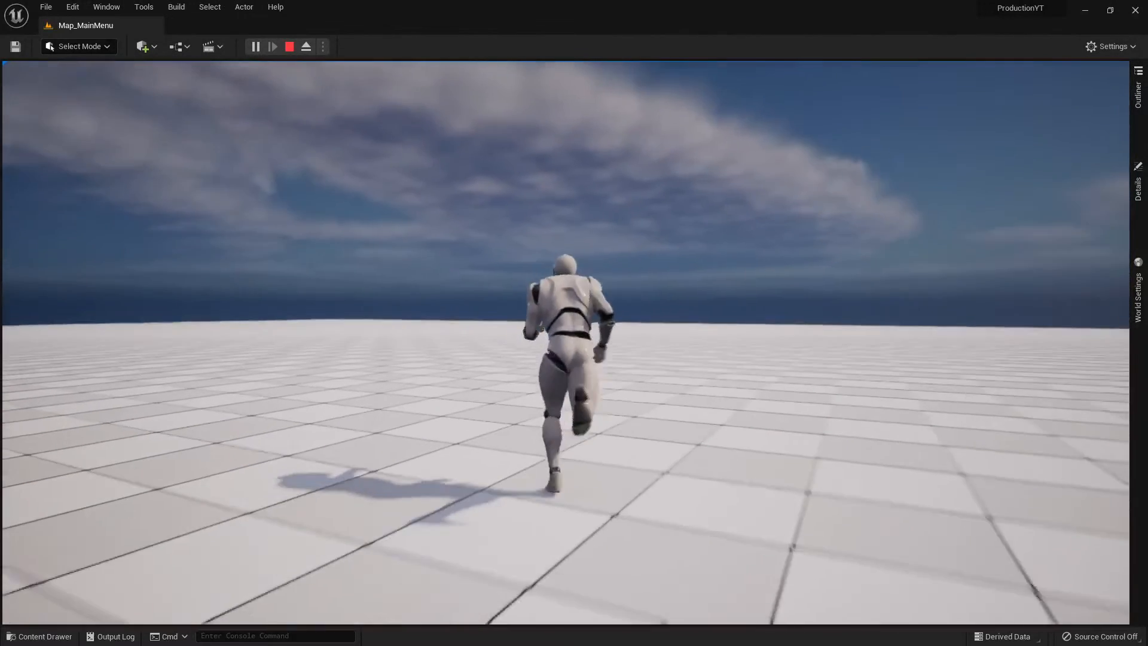
pyautogui.press('Escape')
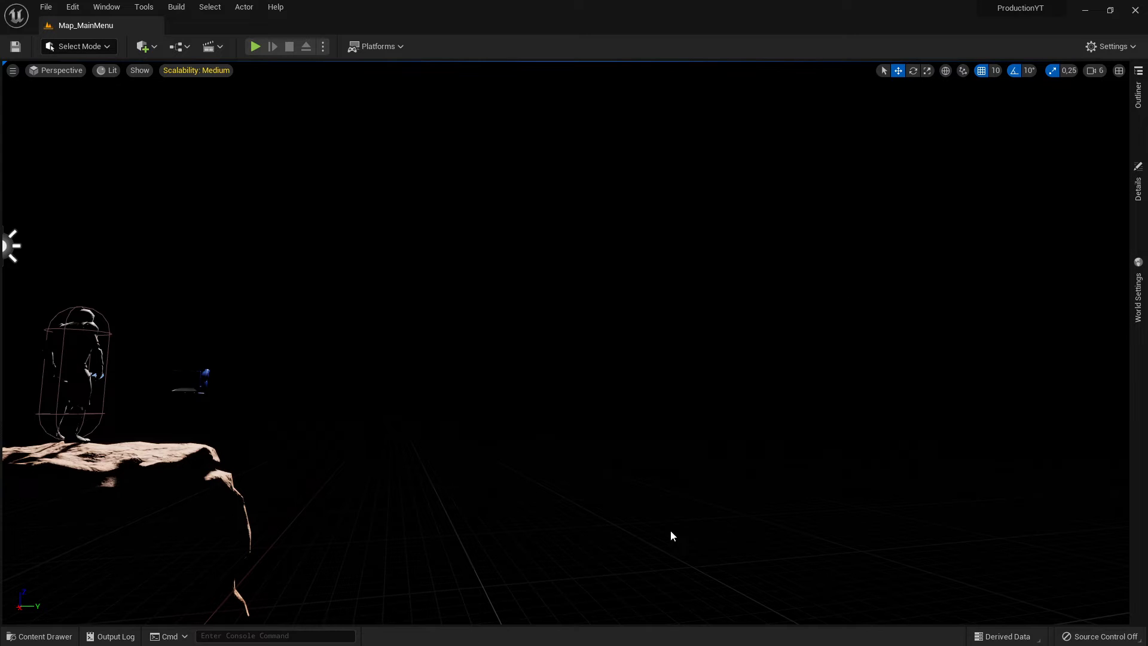
# Check Map_MainMenu's actor list and the game mode override and class assignments in its World Settings.
pyautogui.click(1138, 217)
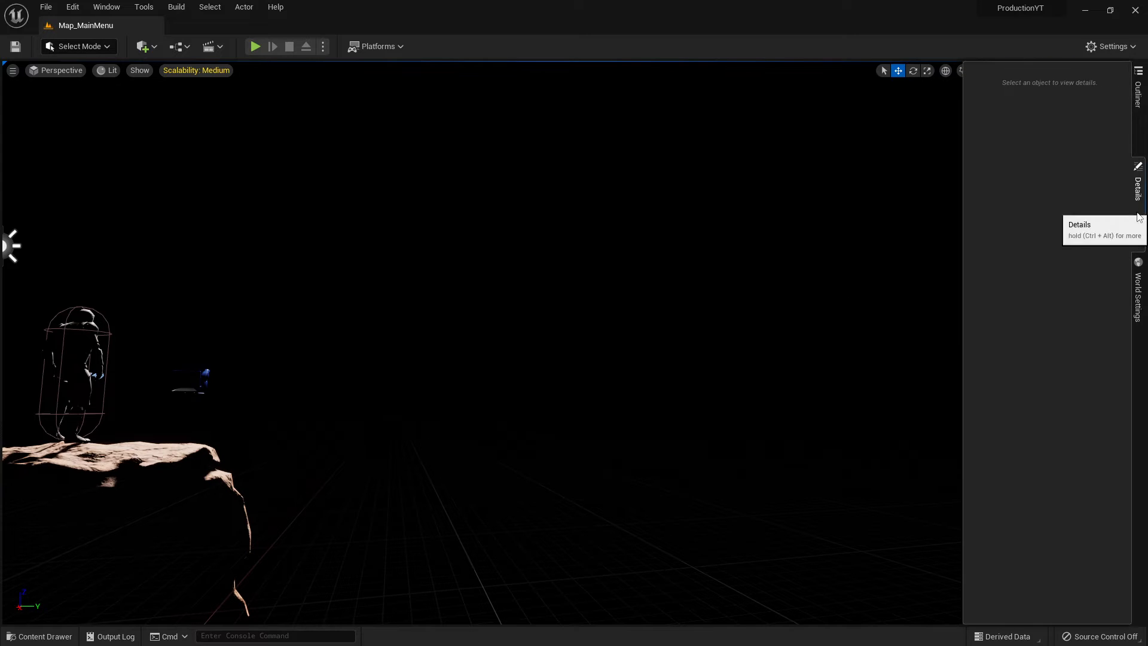
pyautogui.click(1140, 106)
pyautogui.click(1141, 293)
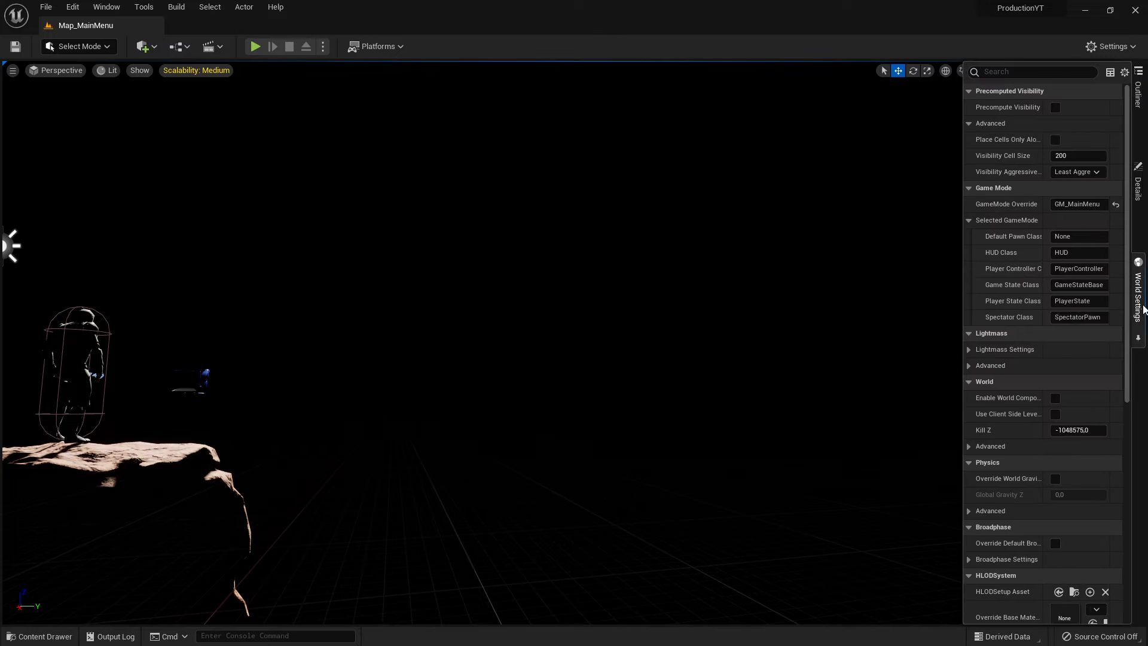
pyautogui.click(1143, 207)
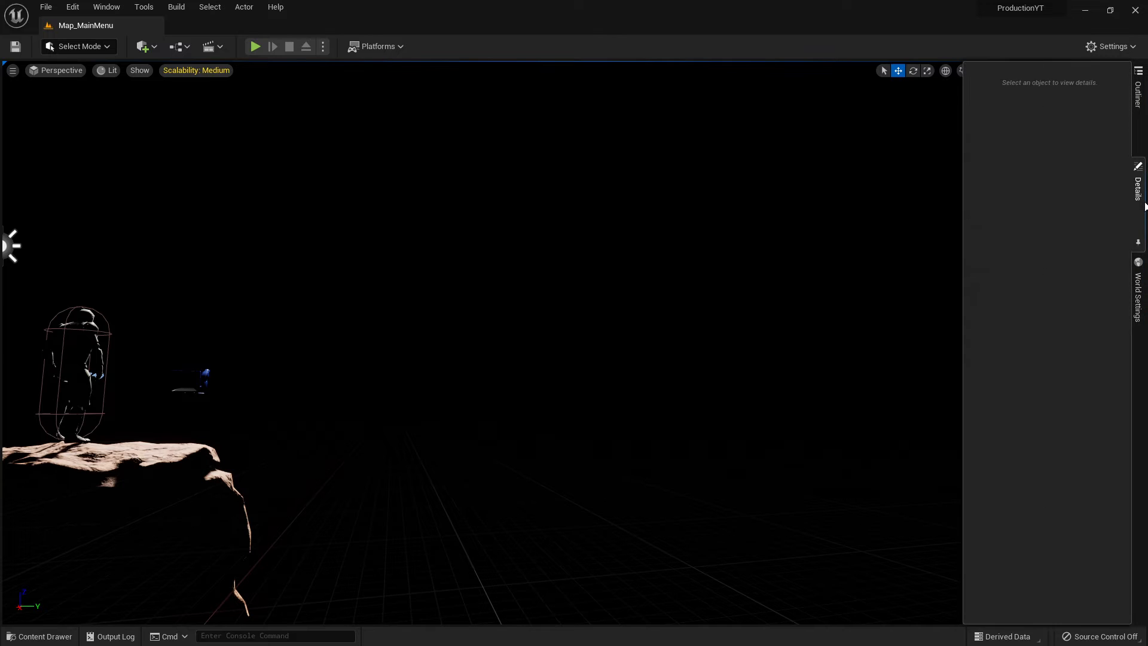
pyautogui.click(1138, 112)
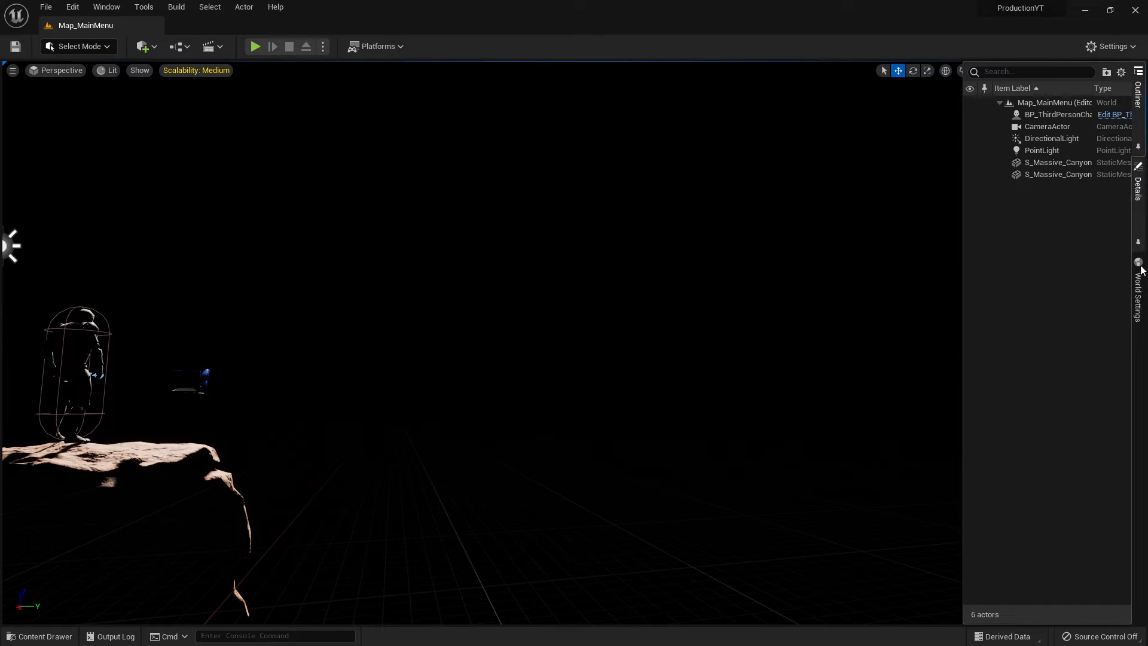
pyautogui.click(1141, 298)
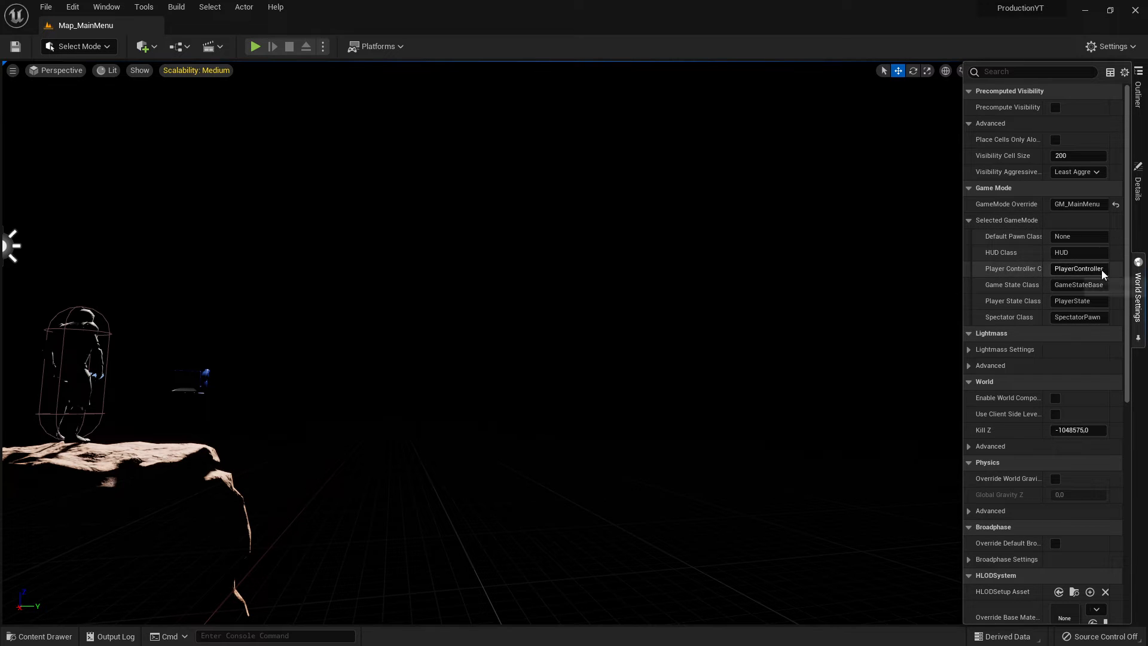
pyautogui.moveTo(961, 243); pyautogui.dragTo(868, 250)
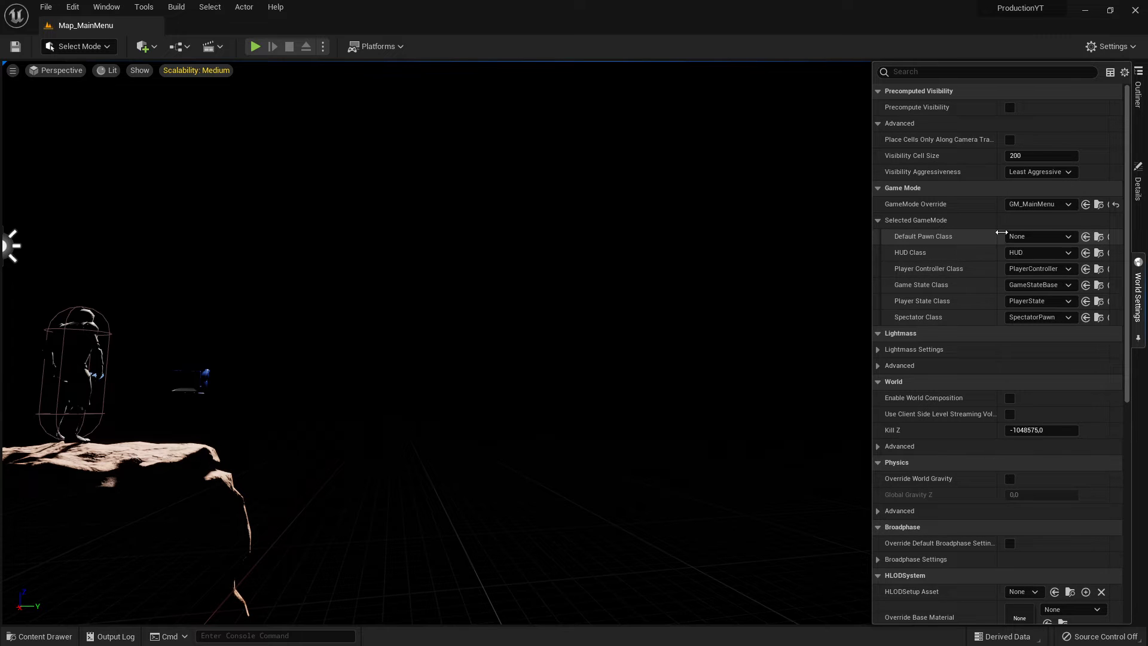
pyautogui.click(753, 441)
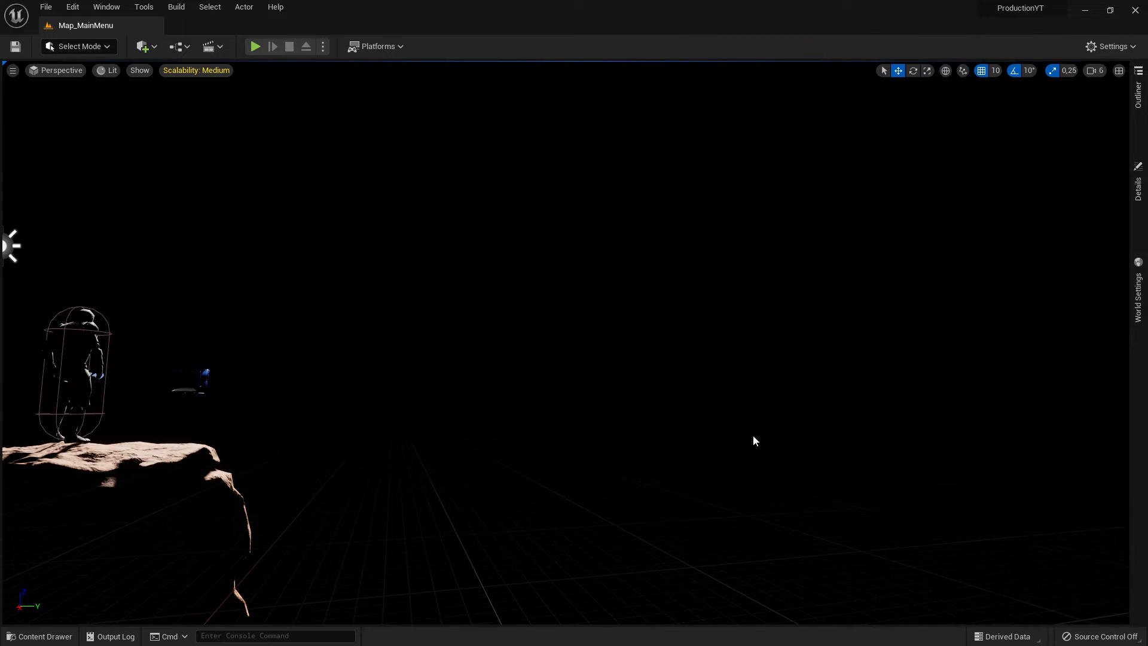
# Open BP_ThirdPersonGameMode and delete the upper chain of nodes that is not connected to Event BeginPlay.
pyautogui.click(37, 636)
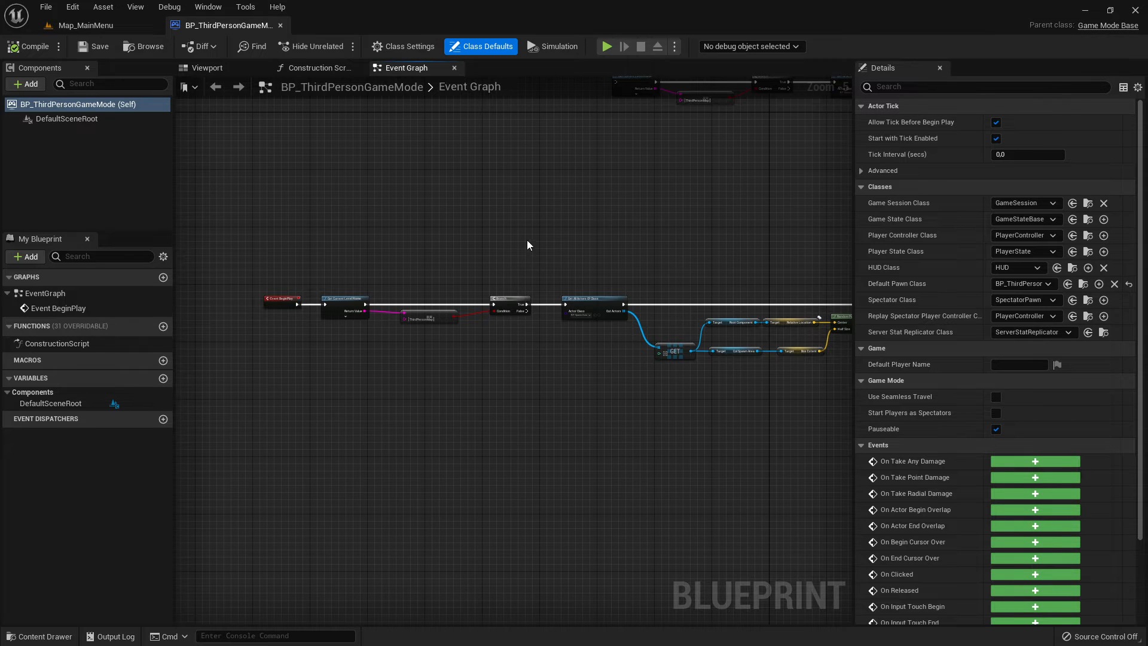
pyautogui.scroll(-3, 538, 263)
pyautogui.scroll(2, 552, 275)
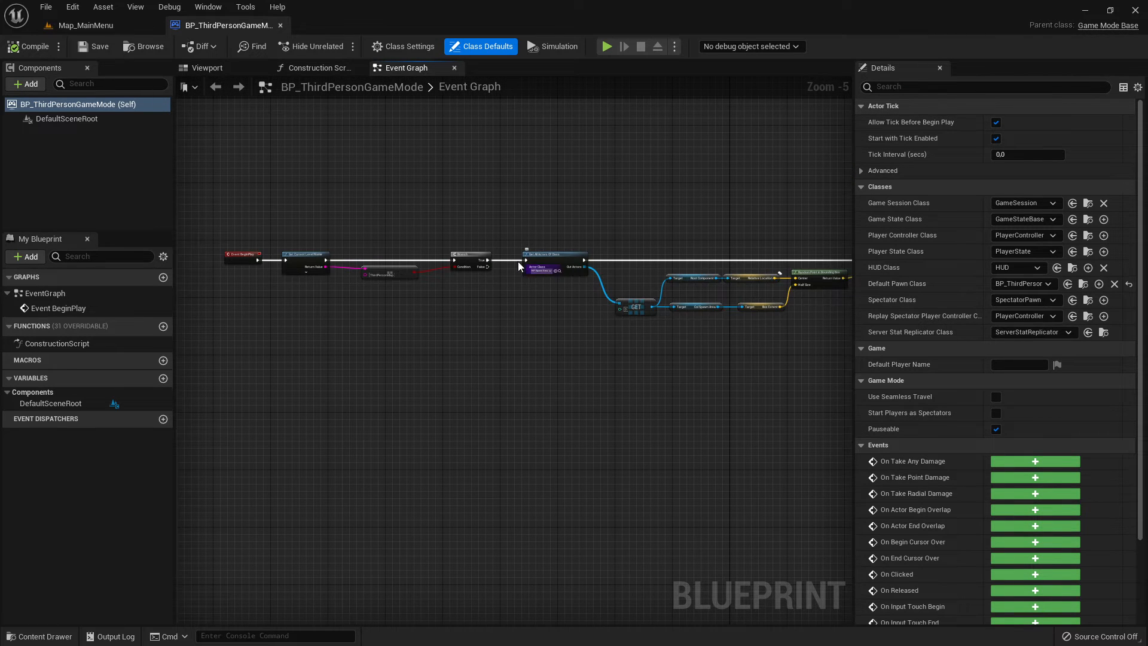
pyautogui.moveTo(518, 260); pyautogui.dragTo(465, 406, button='right')
pyautogui.scroll(-2, 518, 297)
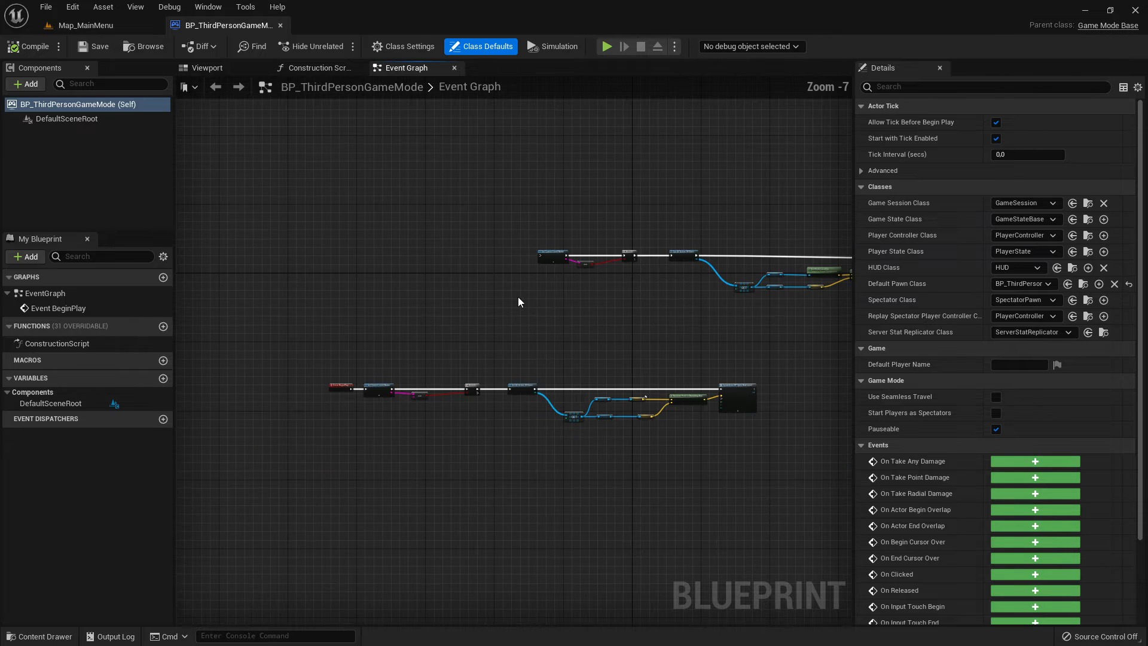
pyautogui.moveTo(546, 320); pyautogui.dragTo(436, 333, button='right')
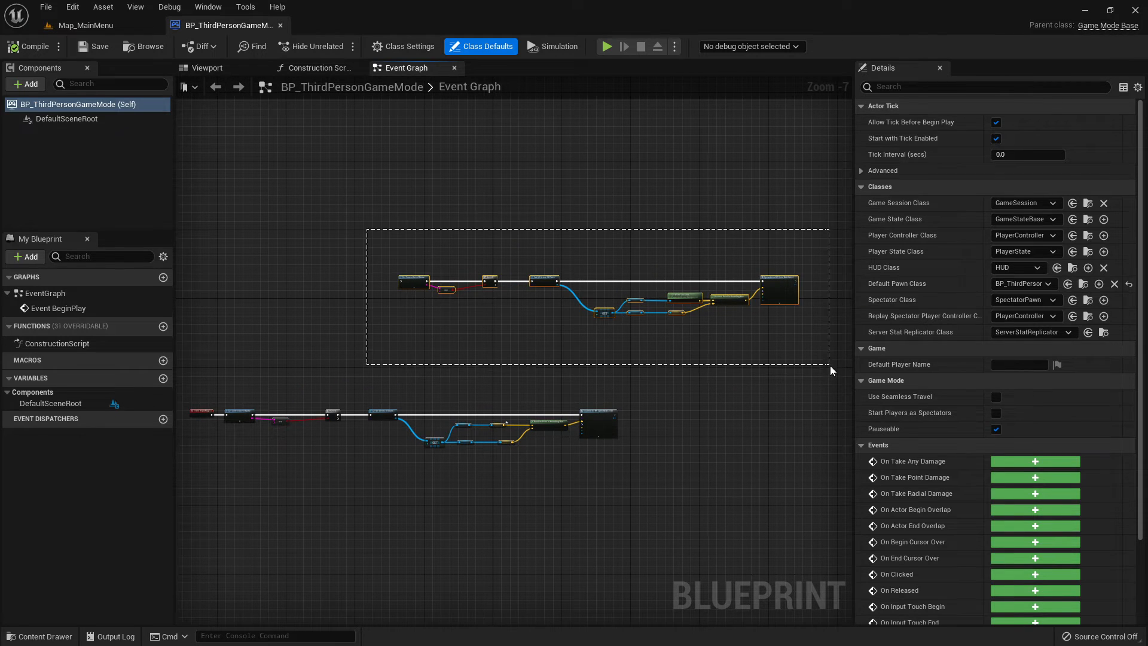
pyautogui.moveTo(830, 364); pyautogui.dragTo(830, 364)
pyautogui.moveTo(621, 362); pyautogui.dragTo(505, 356, button='right')
pyautogui.press('Delete')
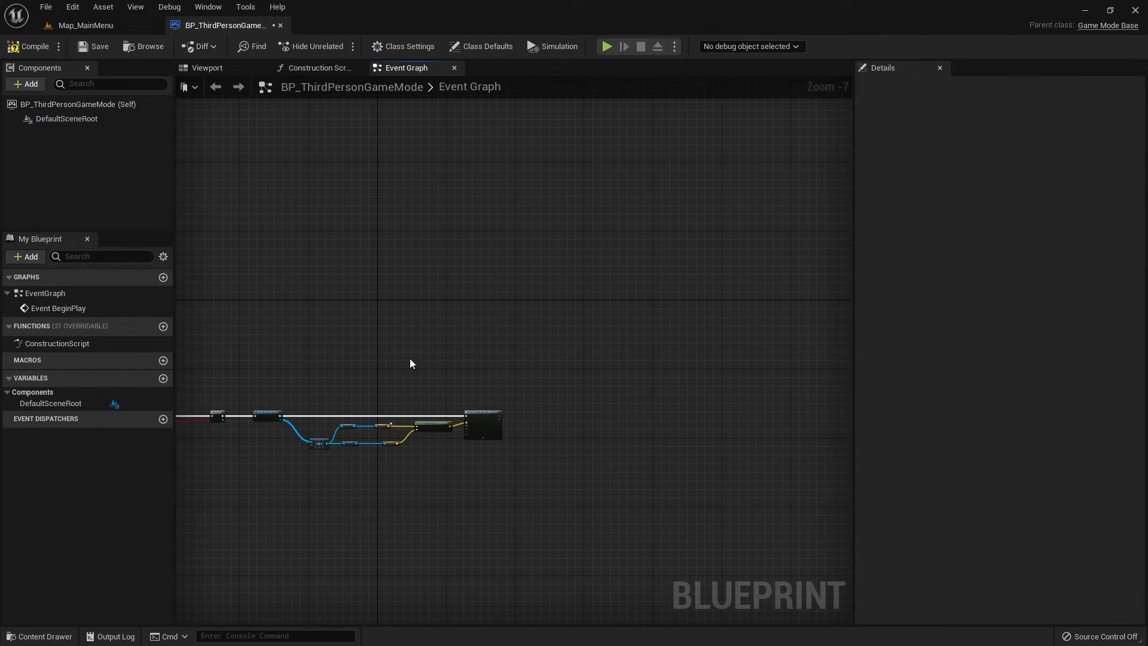
# Examine the remaining BeginPlay chain, from the ThirdPersonMap level-name check to the SpawnActor BP Open New Level node.
pyautogui.moveTo(411, 359); pyautogui.dragTo(608, 324, button='right')
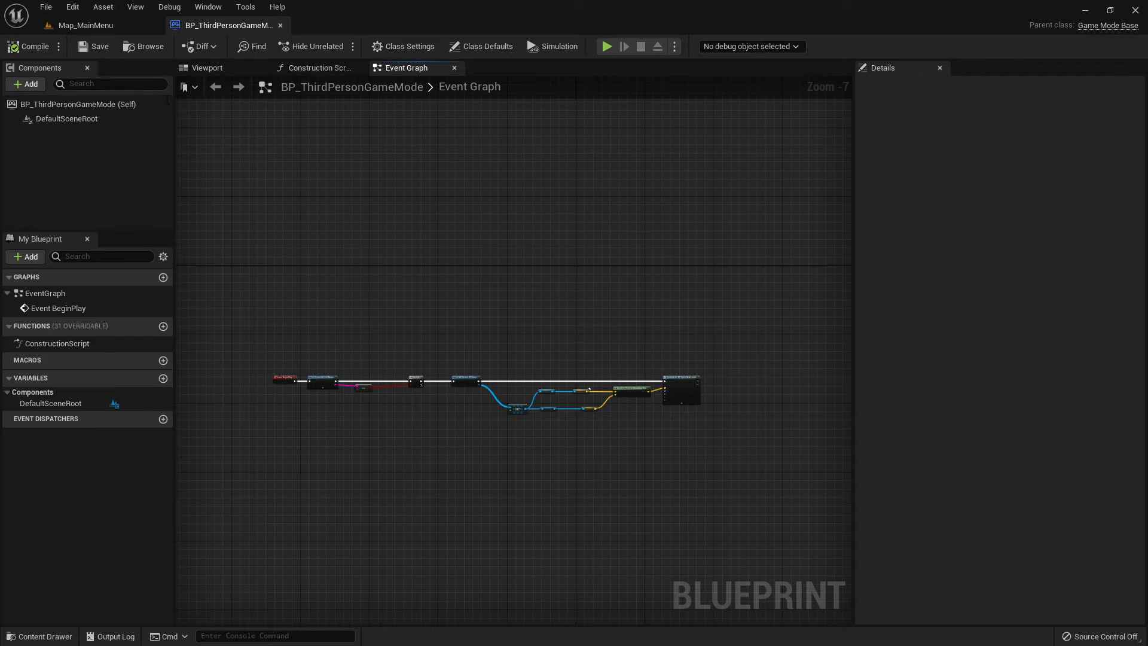
pyautogui.scroll(5, 427, 398)
pyautogui.moveTo(302, 389); pyautogui.dragTo(636, 398, button='right')
pyautogui.scroll(2, 490, 397)
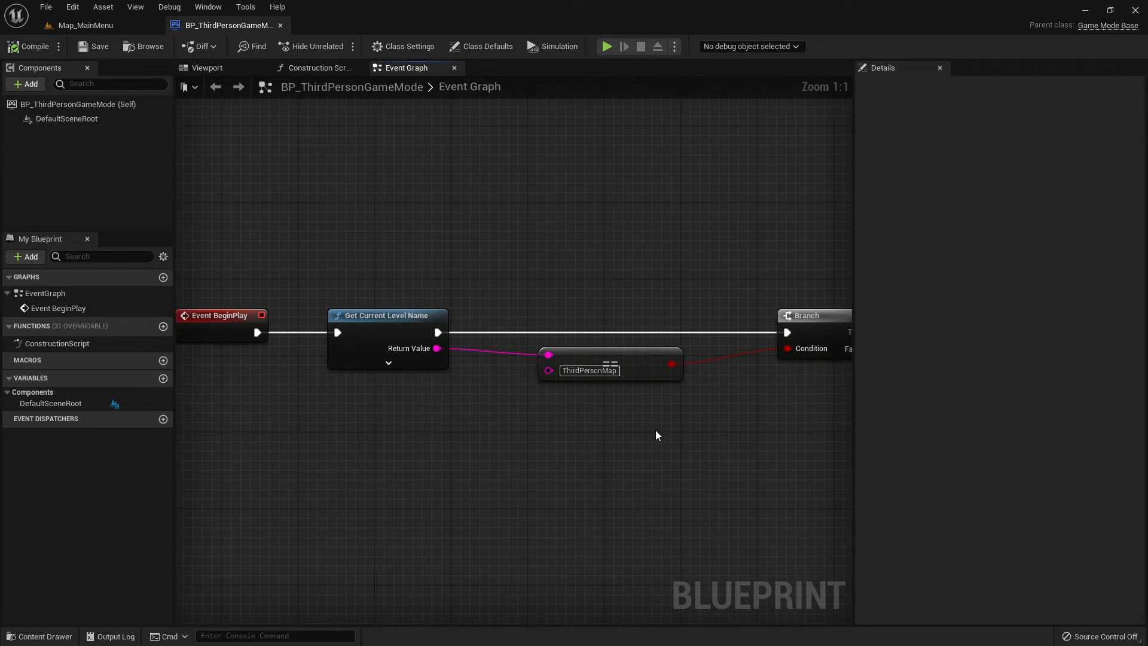
pyautogui.moveTo(546, 443); pyautogui.dragTo(648, 456, button='right')
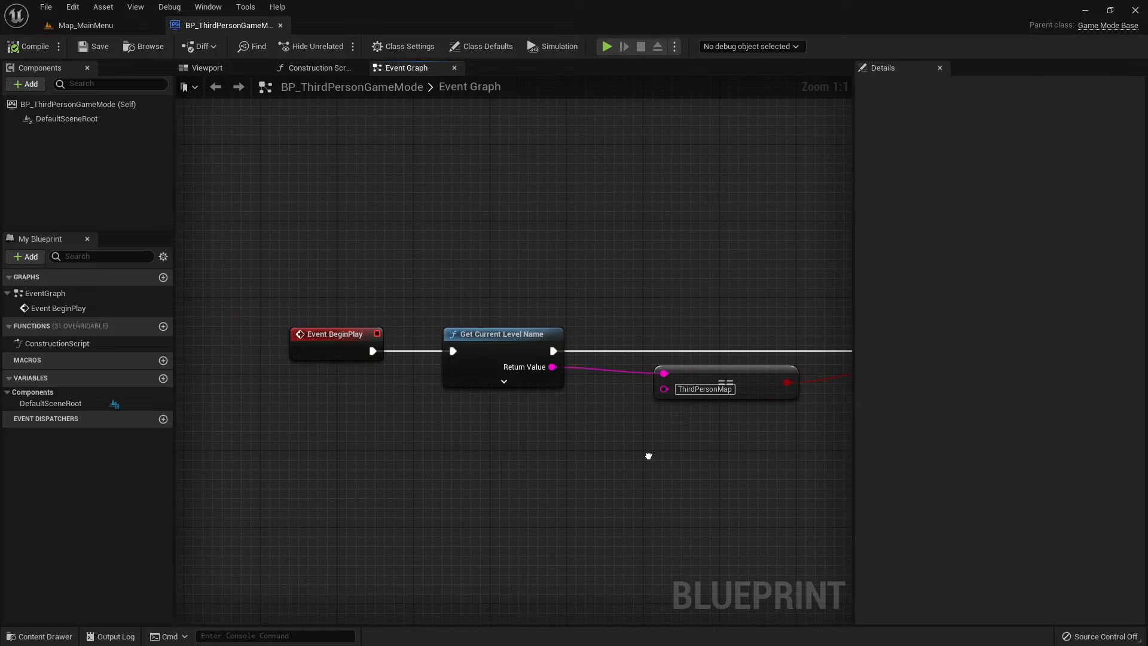
pyautogui.moveTo(495, 351); pyautogui.dragTo(463, 456, button='right')
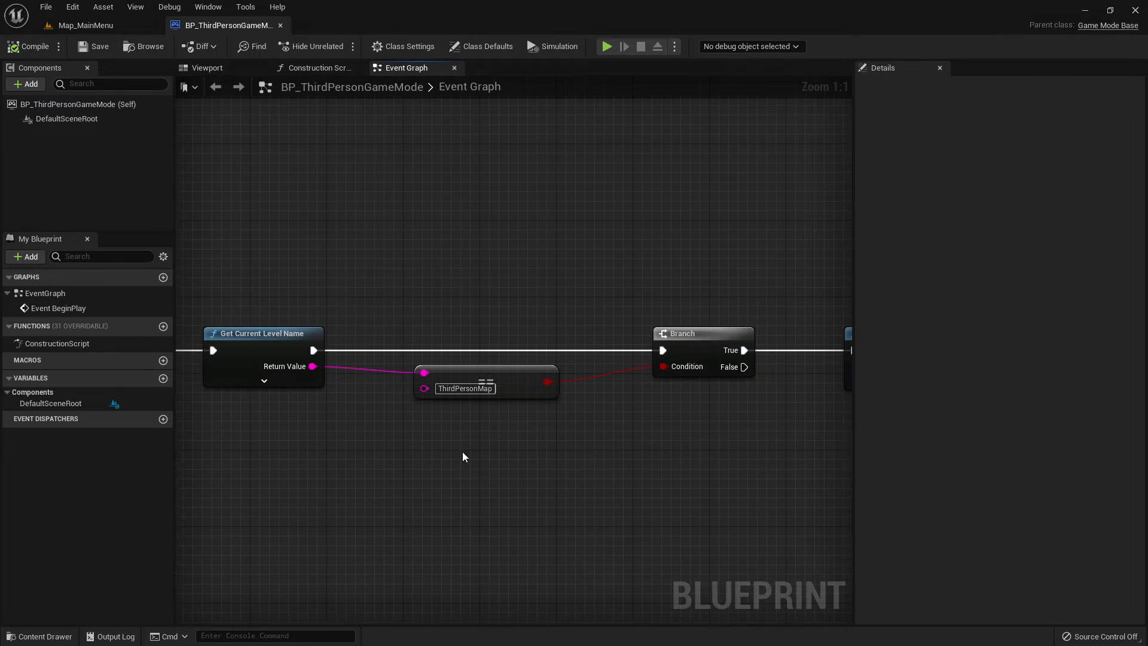
pyautogui.moveTo(667, 391); pyautogui.dragTo(443, 387, button='right')
pyautogui.moveTo(572, 432); pyautogui.dragTo(315, 457, button='right')
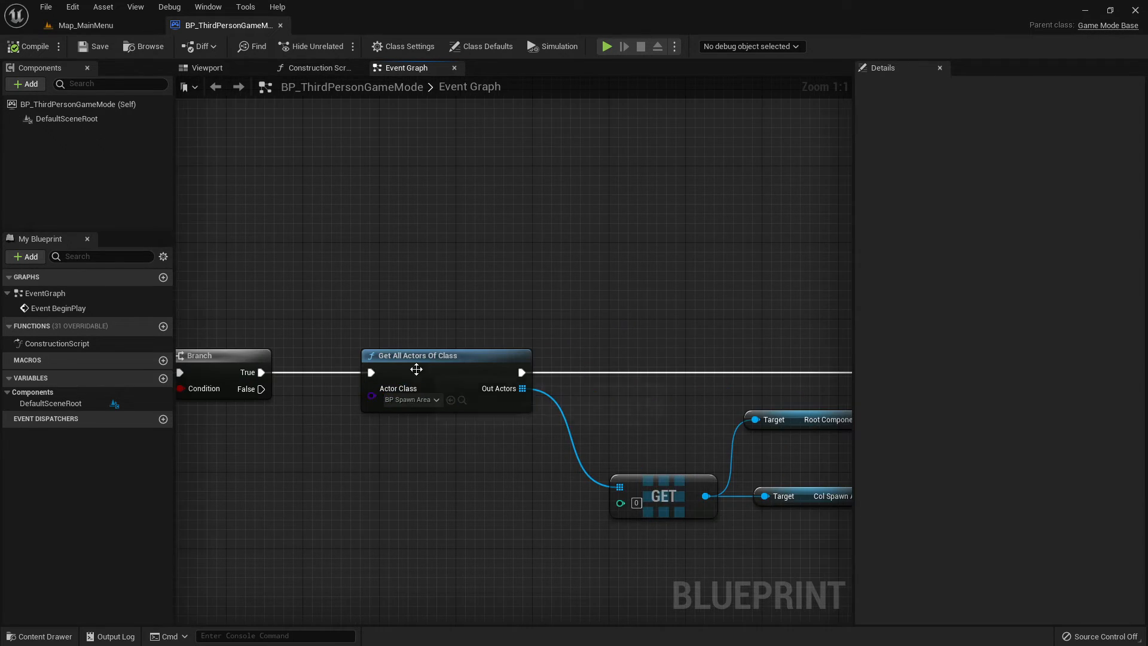
pyautogui.moveTo(809, 493); pyautogui.dragTo(110, 473, button='right')
pyautogui.moveTo(673, 376); pyautogui.dragTo(466, 411, button='right')
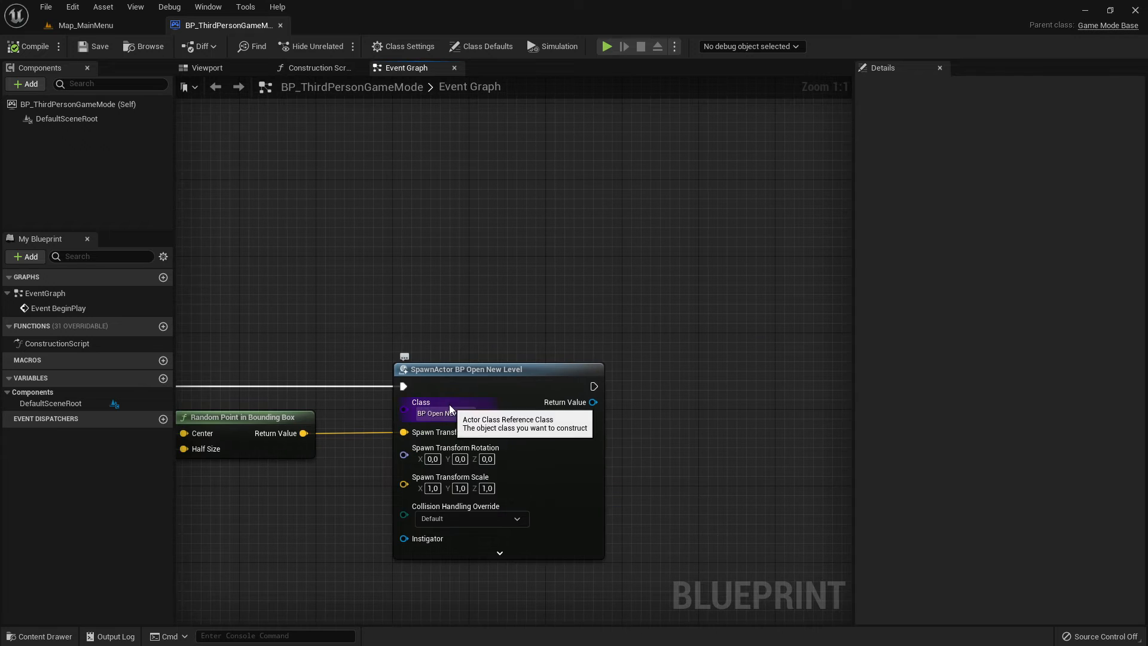
pyautogui.click(312, 68)
pyautogui.click(215, 69)
pyautogui.click(404, 69)
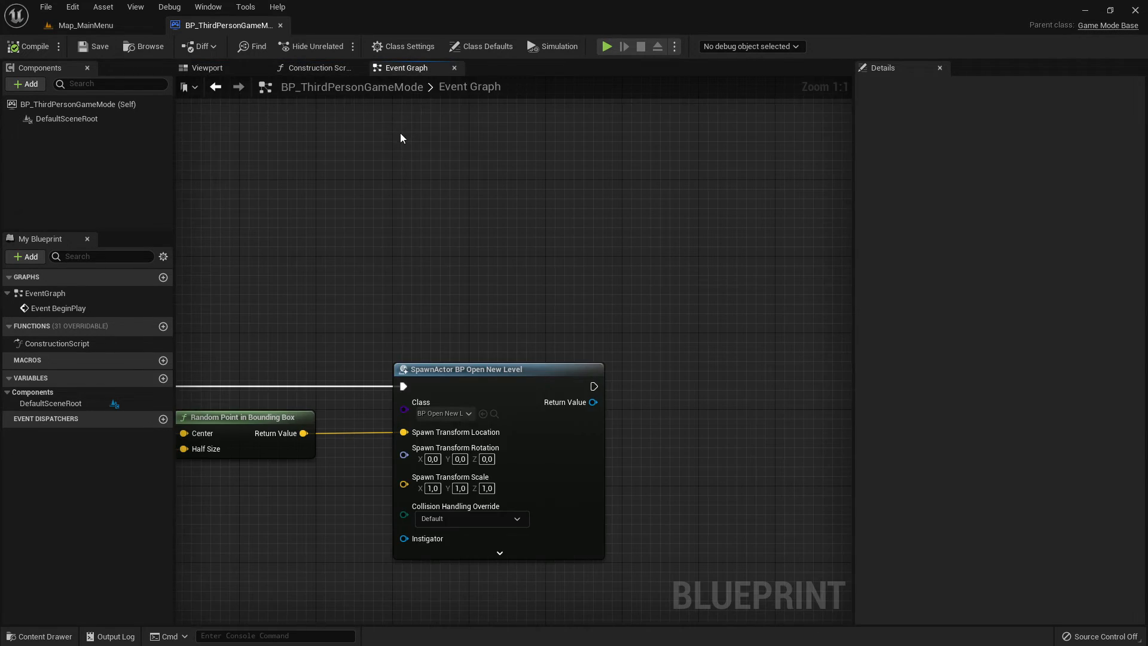
pyautogui.click(102, 29)
pyautogui.click(225, 27)
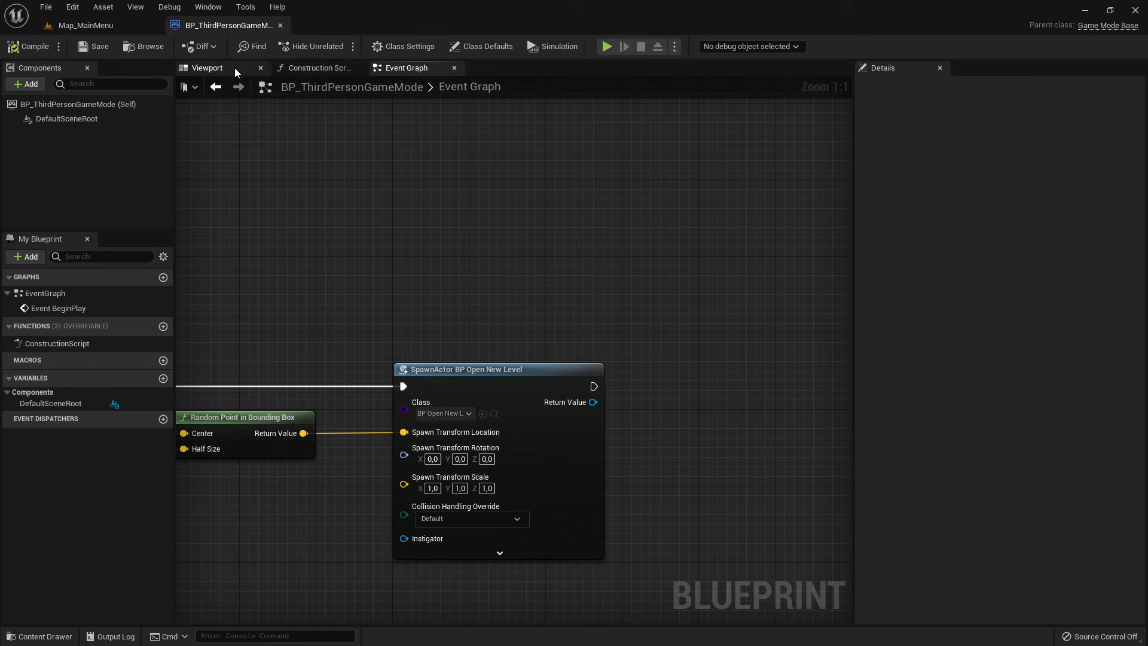
pyautogui.moveTo(398, 190); pyautogui.dragTo(519, 201, button='right')
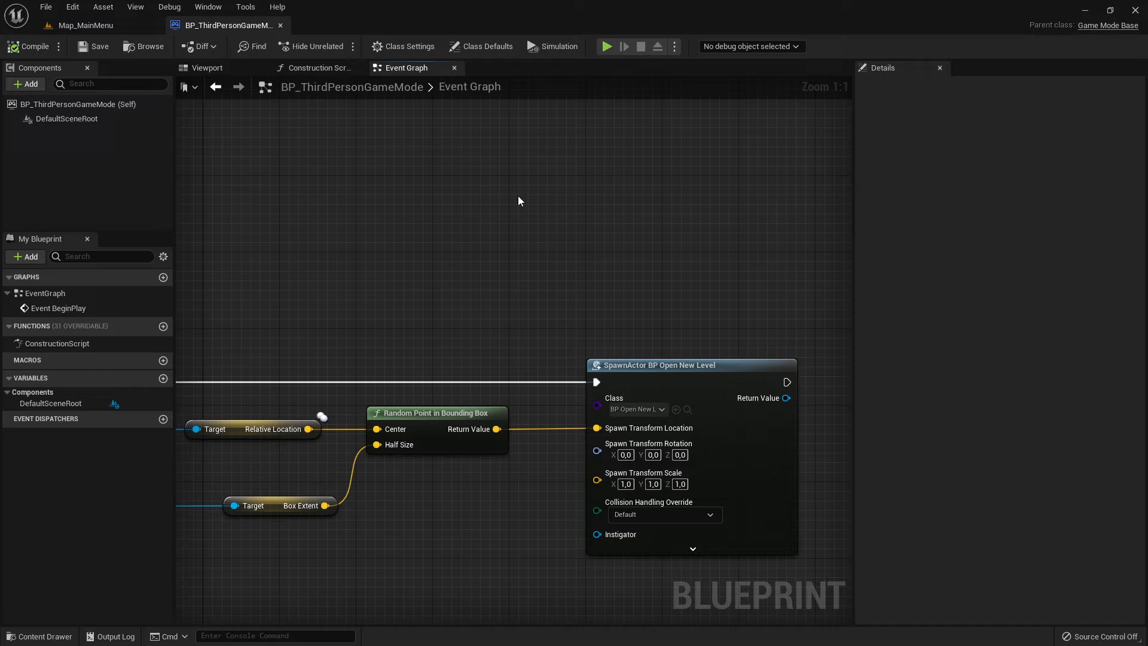
# Return to Map_MainMenu and look through the assets in the _ProductionYT Blueprints folder.
pyautogui.click(106, 27)
pyautogui.click(38, 636)
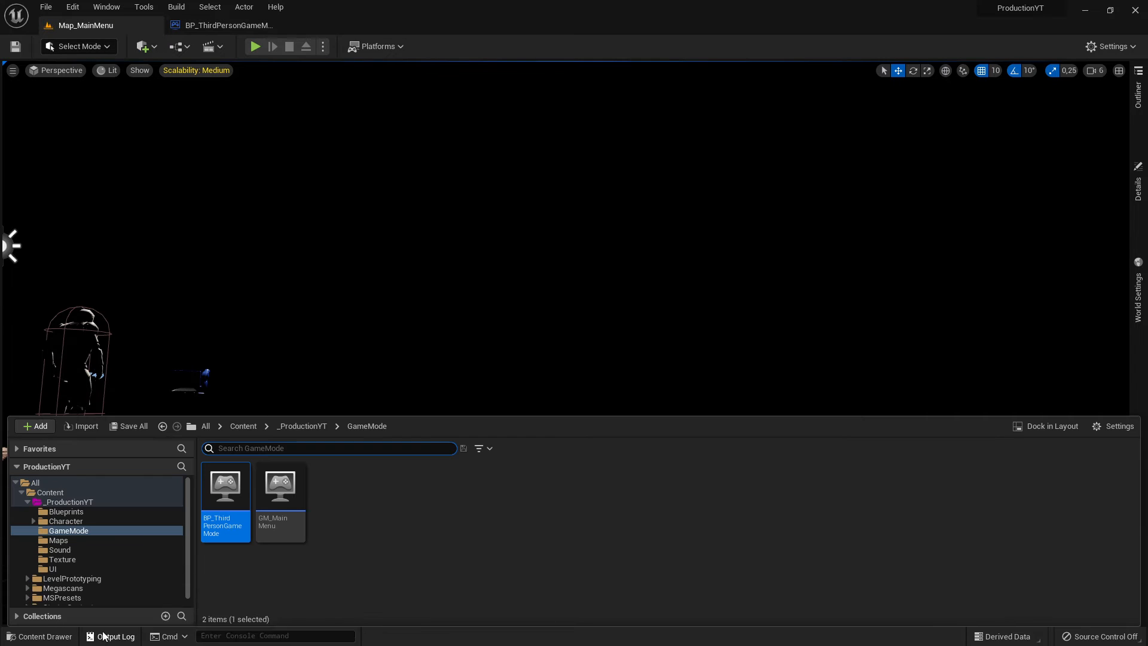
pyautogui.click(76, 513)
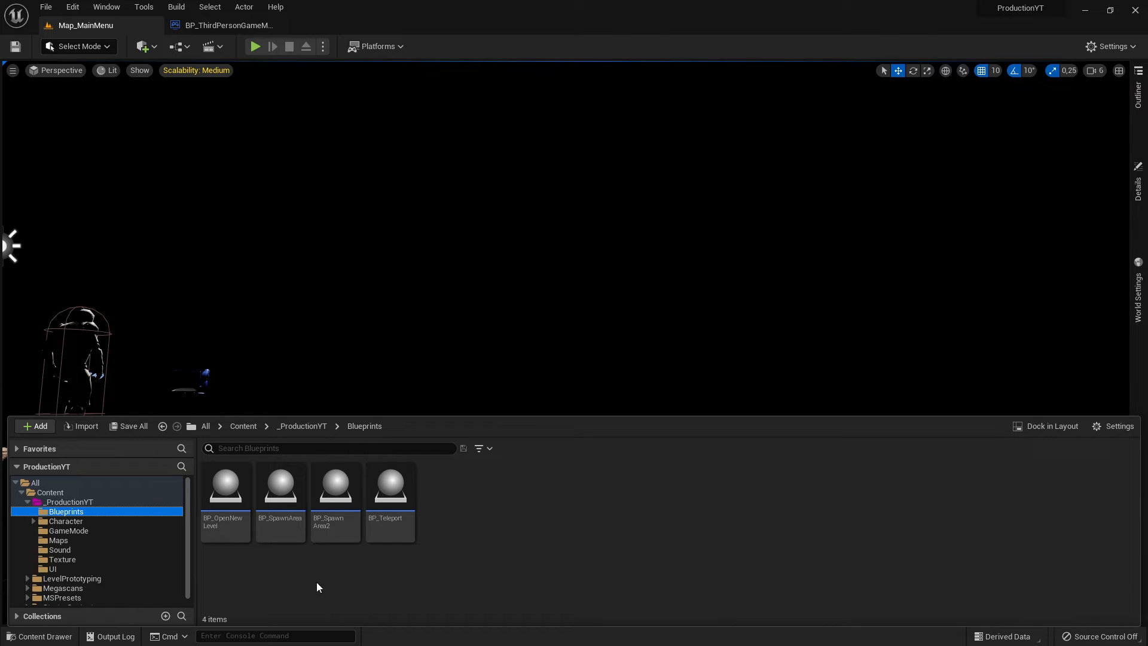
pyautogui.moveTo(329, 540)
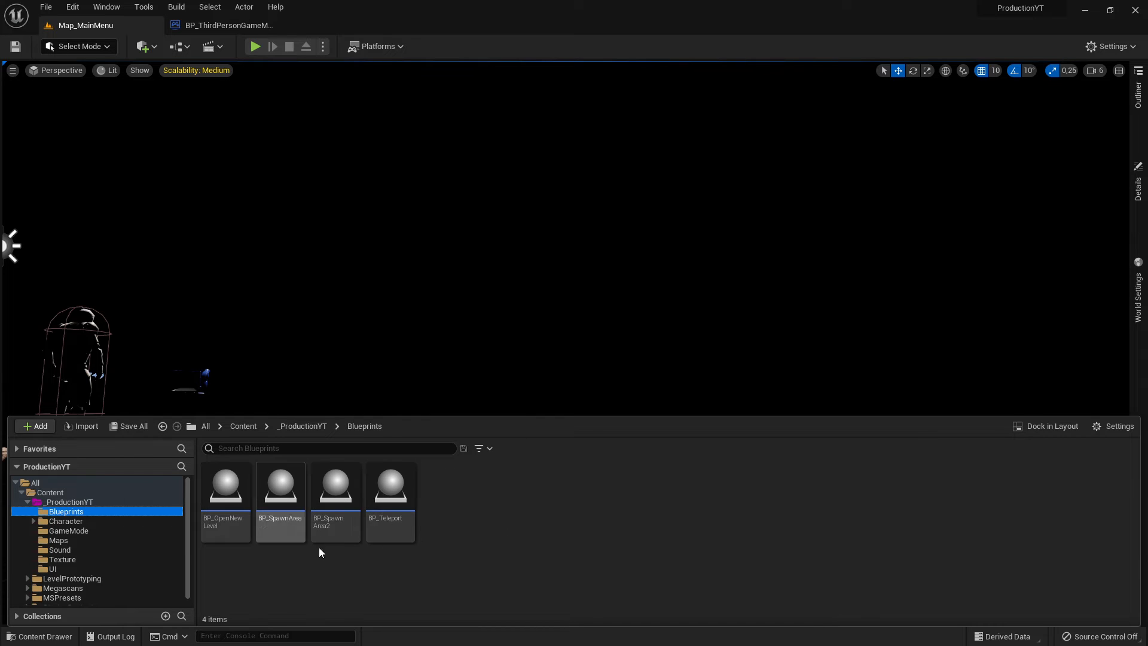
# Locate the asset used by BP_ThirdPersonGameMode's Get All Actors Of Class node, open BP_SpawnArea and view its Construction Script.
pyautogui.click(182, 30)
pyautogui.moveTo(300, 454); pyautogui.dragTo(777, 404, button='right')
pyautogui.moveTo(223, 420); pyautogui.dragTo(552, 374, button='right')
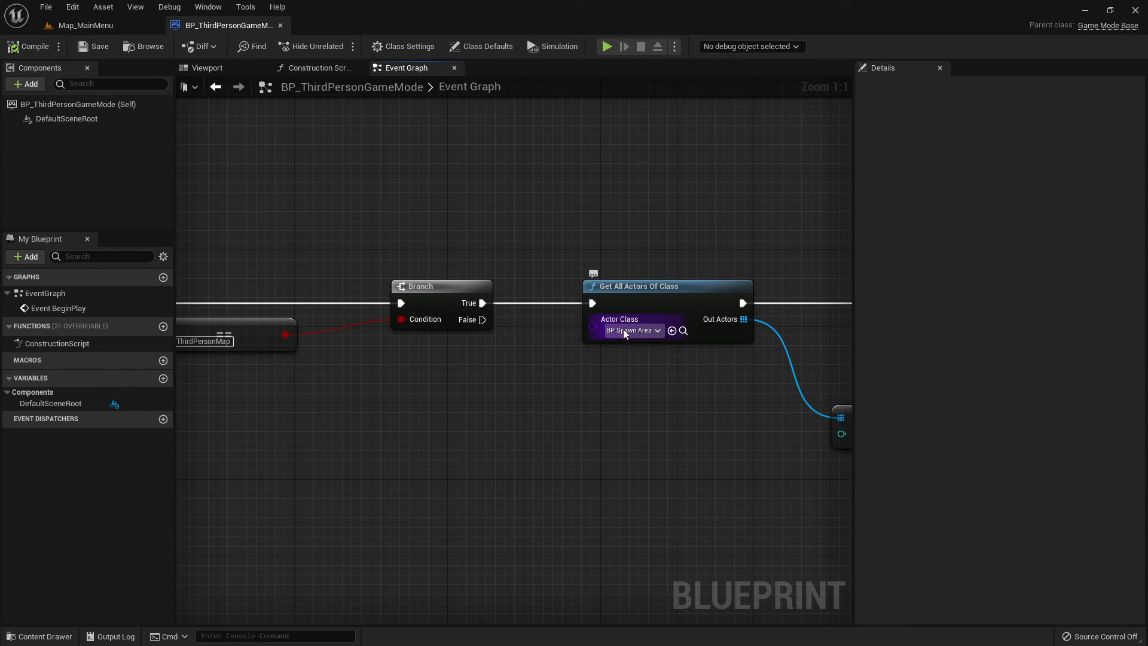
pyautogui.click(683, 331)
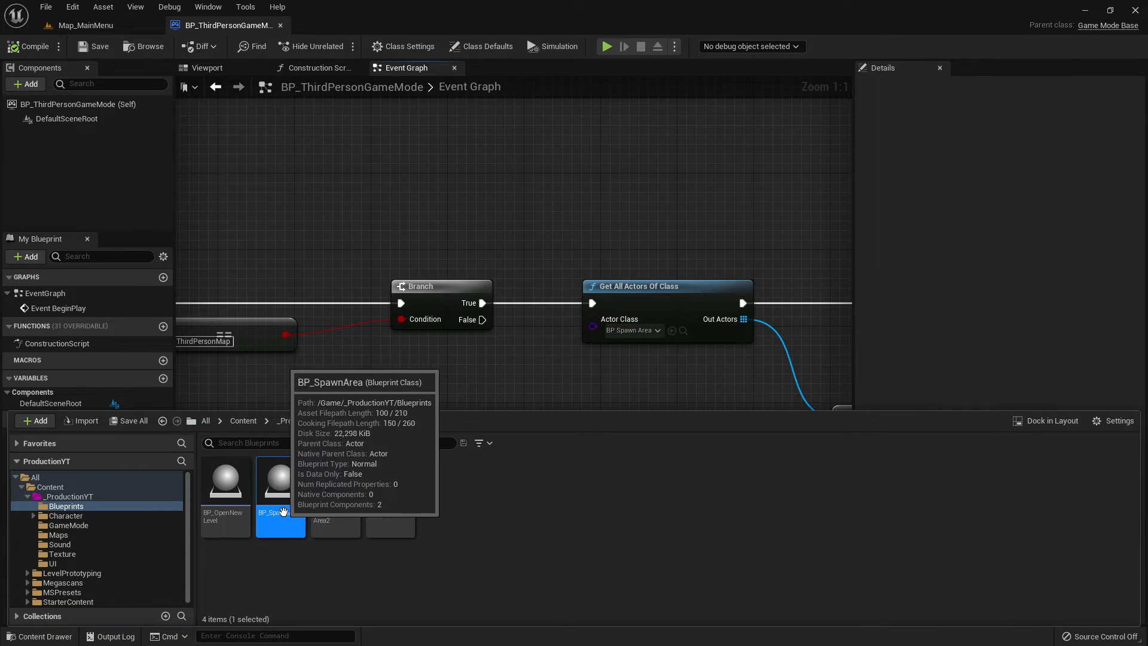
pyautogui.doubleClick(287, 507)
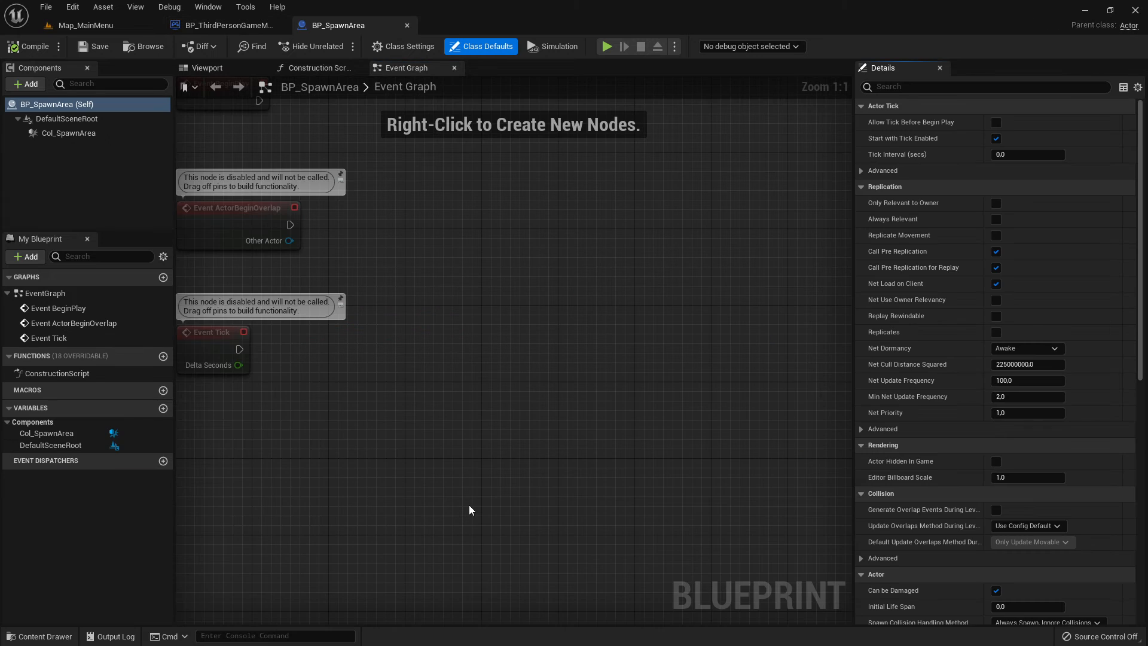
pyautogui.click(319, 69)
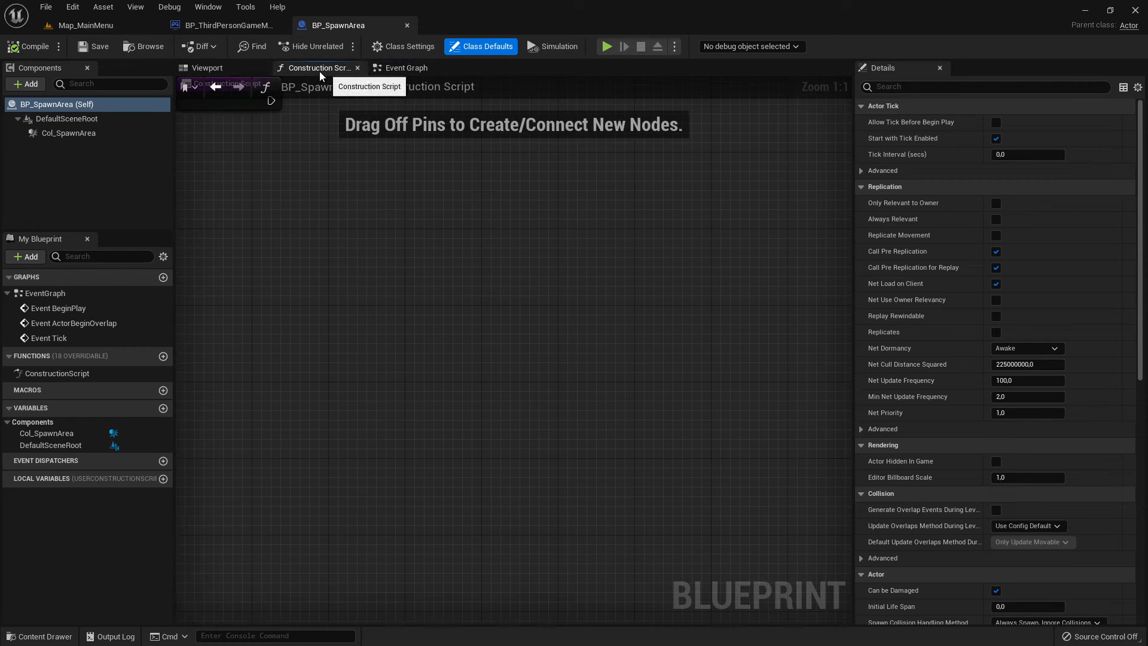
# View BP_SpawnArea's viewport and Event Graph, and close the blueprint.
pyautogui.click(236, 67)
pyautogui.click(394, 69)
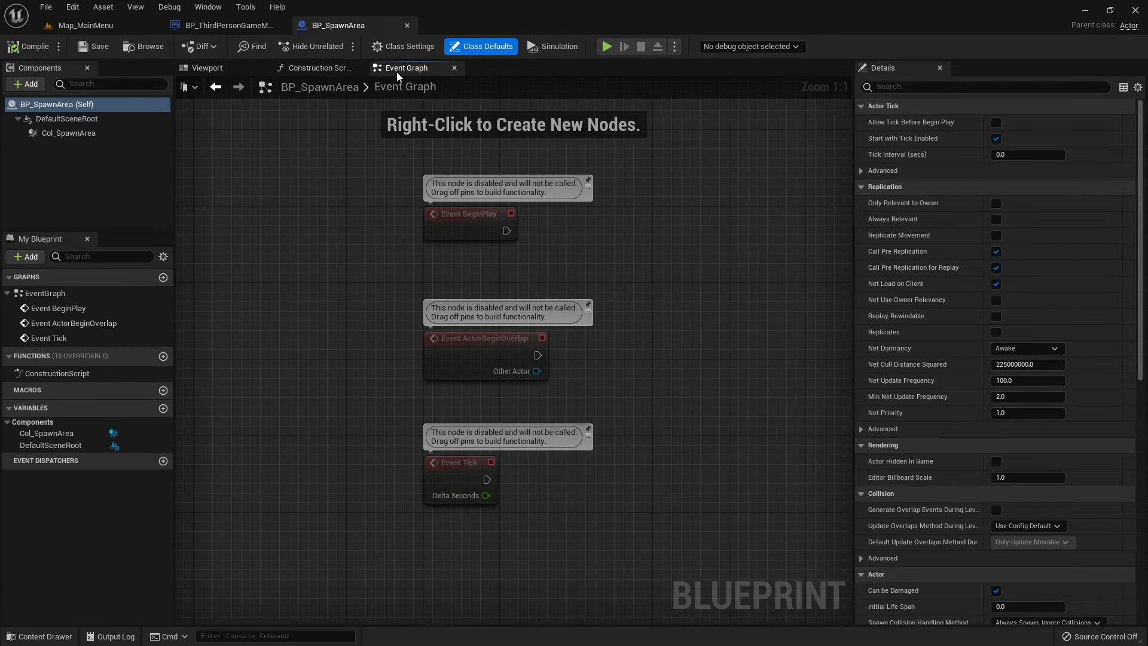
pyautogui.click(408, 27)
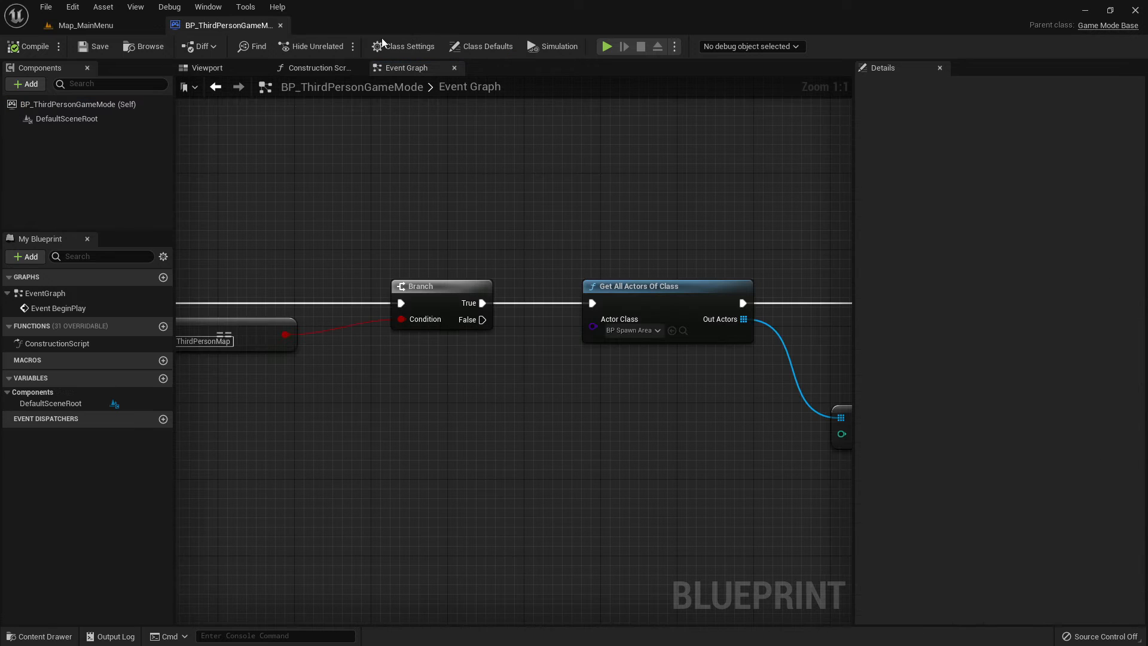
# Locate the asset used by the SpawnActor BP Open New Level node in BP_ThirdPersonGameMode and open BP_OpenNewLevel.
pyautogui.moveTo(625, 224); pyautogui.dragTo(251, 246, button='right')
pyautogui.moveTo(741, 269); pyautogui.dragTo(337, 283, button='right')
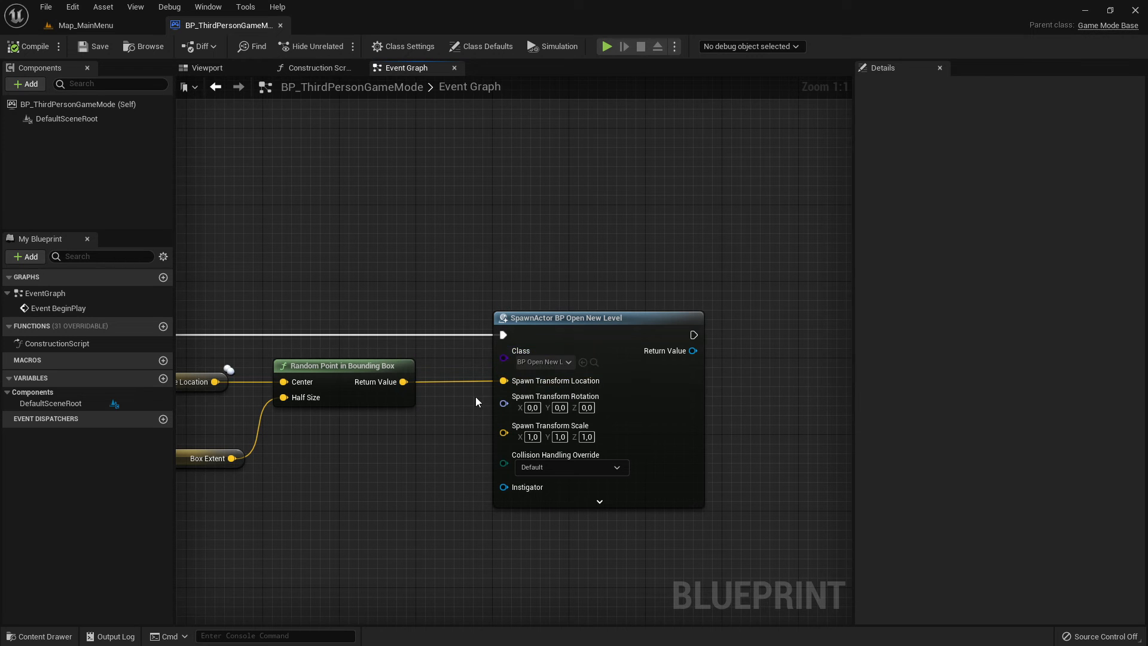
pyautogui.click(594, 362)
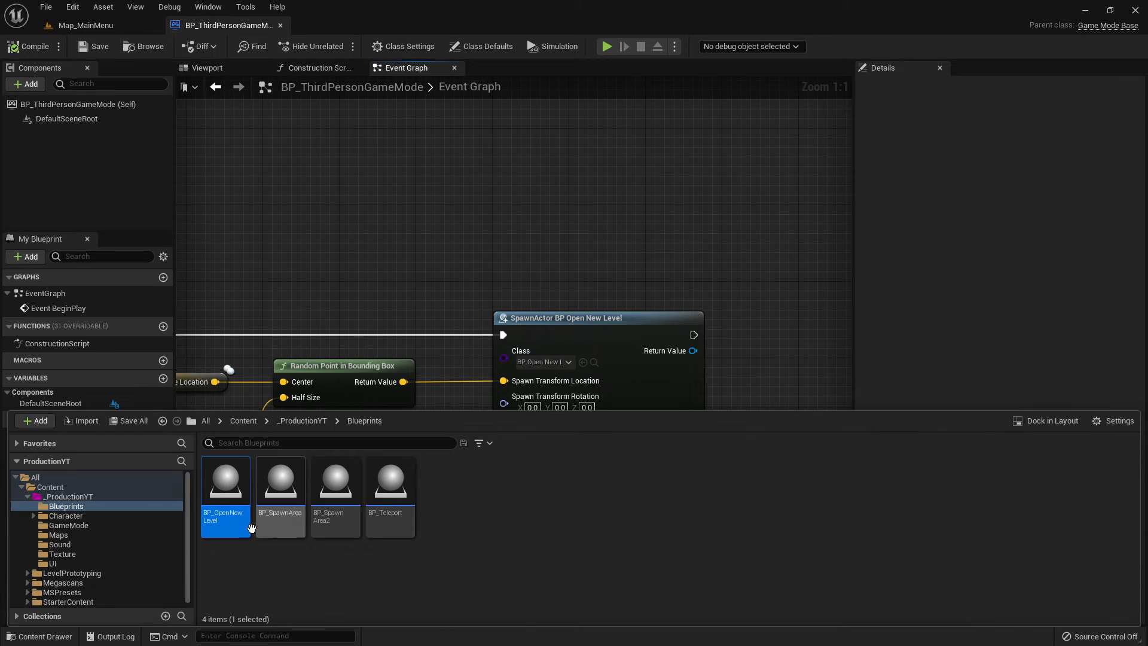
pyautogui.doubleClick(299, 491)
# Examine the Open Level (by Name) node's Level Name and check it against the maps in the _ProductionYT Maps folder.
pyautogui.scroll(-3, 472, 371)
pyautogui.scroll(3, 506, 390)
pyautogui.moveTo(650, 349); pyautogui.dragTo(310, 408, button='right')
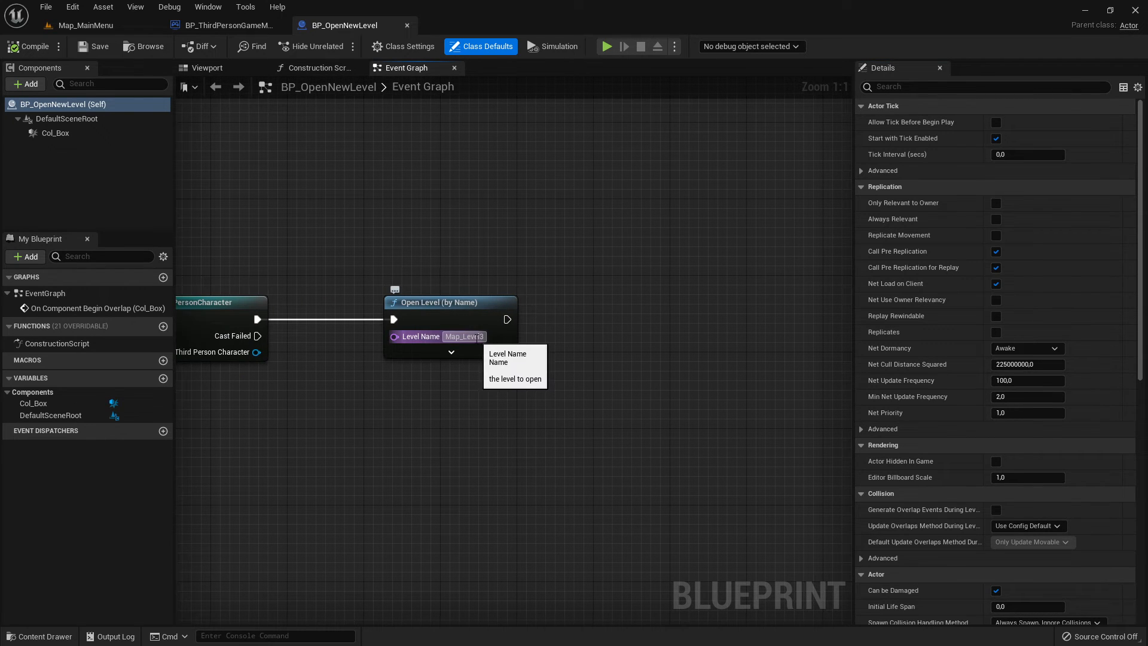
pyautogui.click(464, 337)
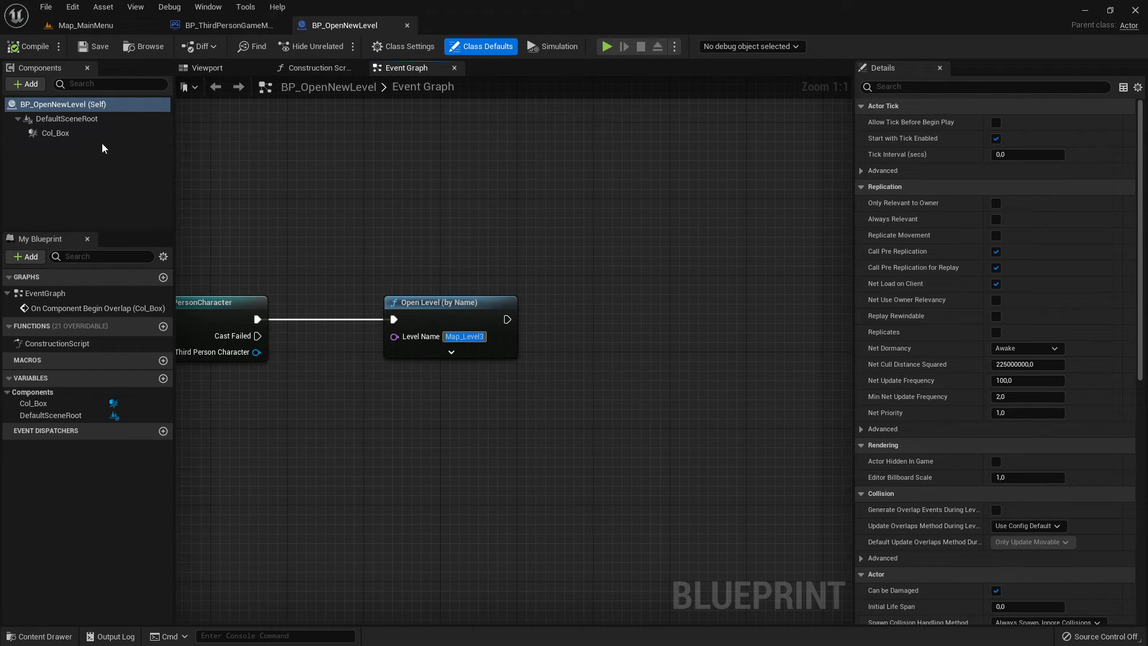
pyautogui.click(82, 25)
pyautogui.click(39, 637)
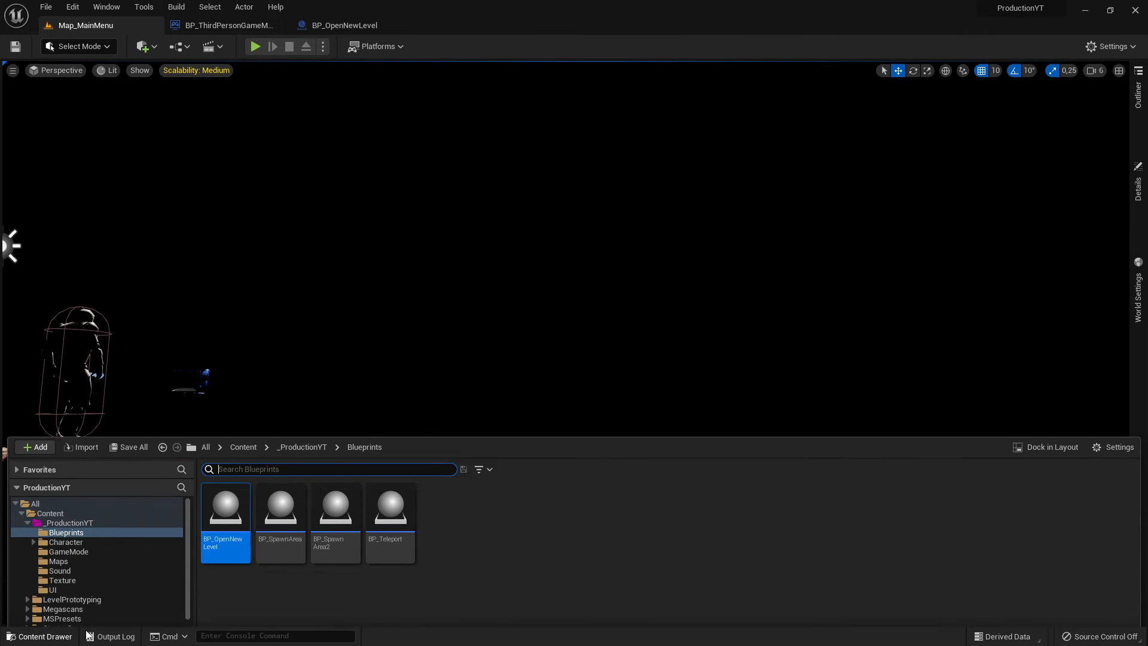
pyautogui.click(59, 541)
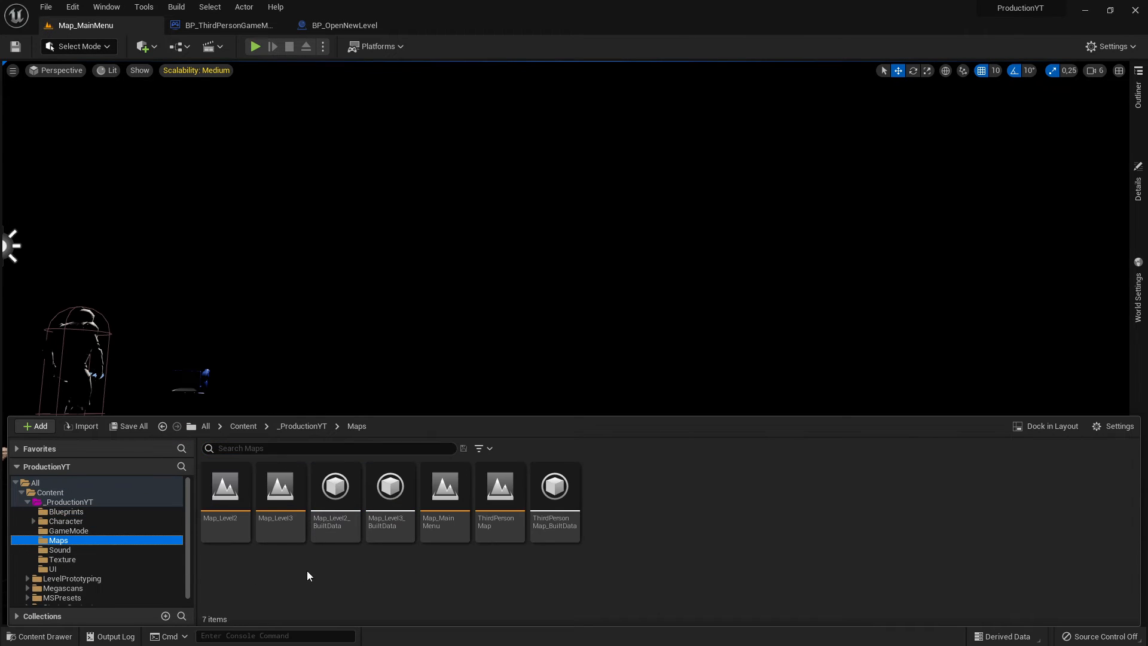
pyautogui.click(236, 530)
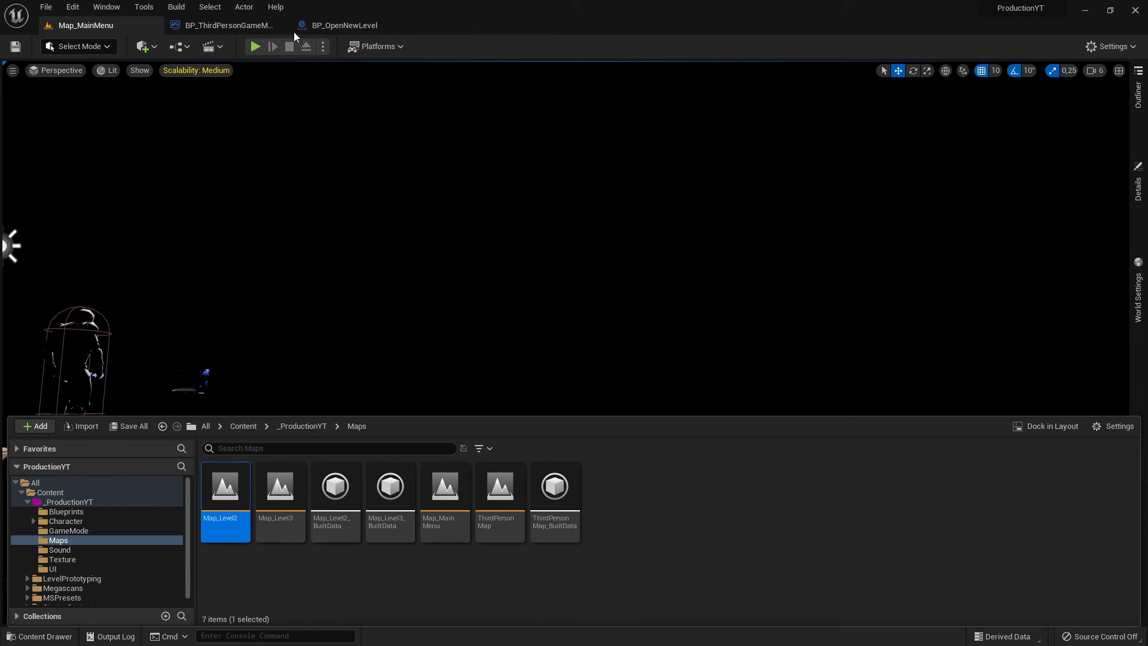
# Set the Level Name of BP_OpenNewLevel's Open Level (by Name) node to Map_Level2, and compile and save the blueprint.
pyautogui.click(350, 25)
pyautogui.click(486, 338)
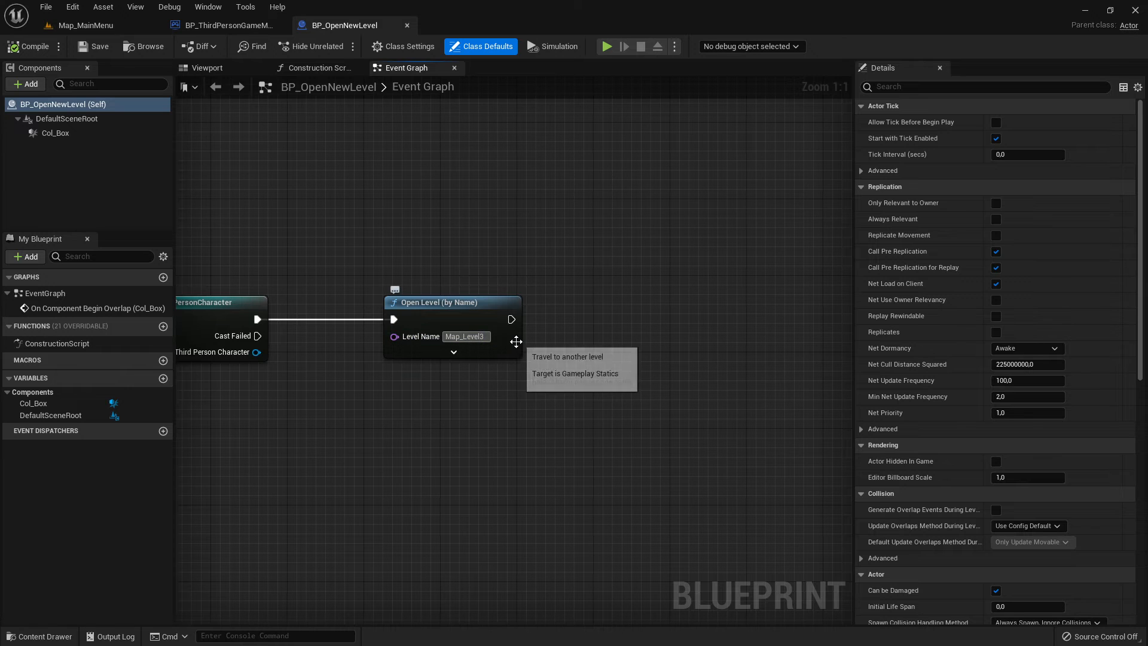
pyautogui.press('BackSpace')
pyautogui.write('2')
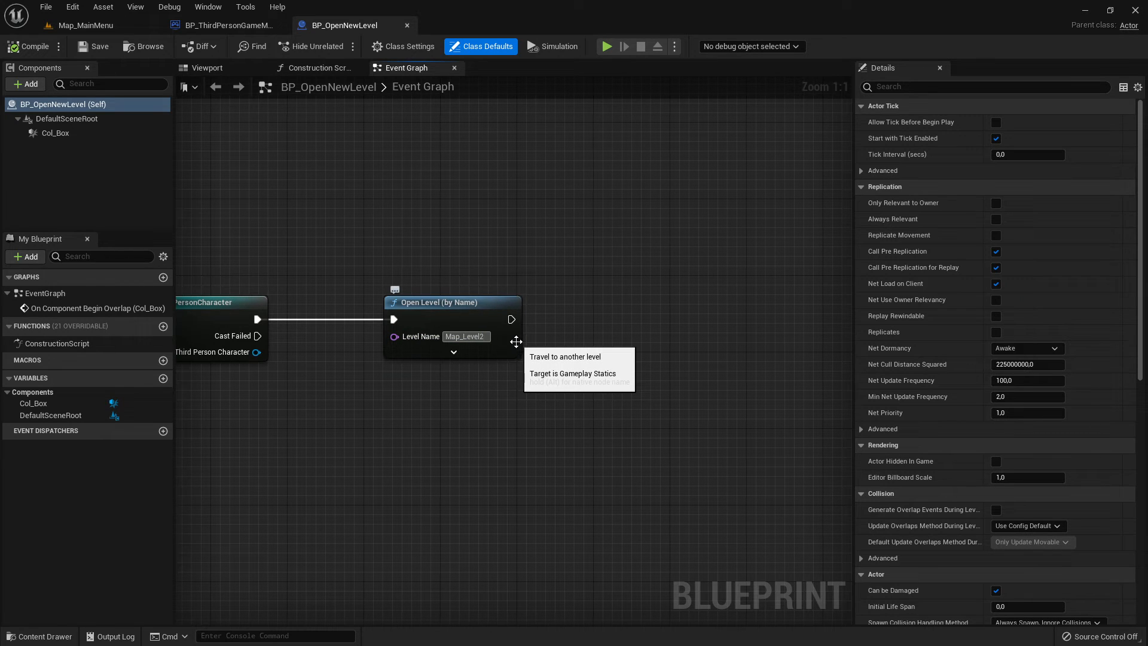
pyautogui.press('Return')
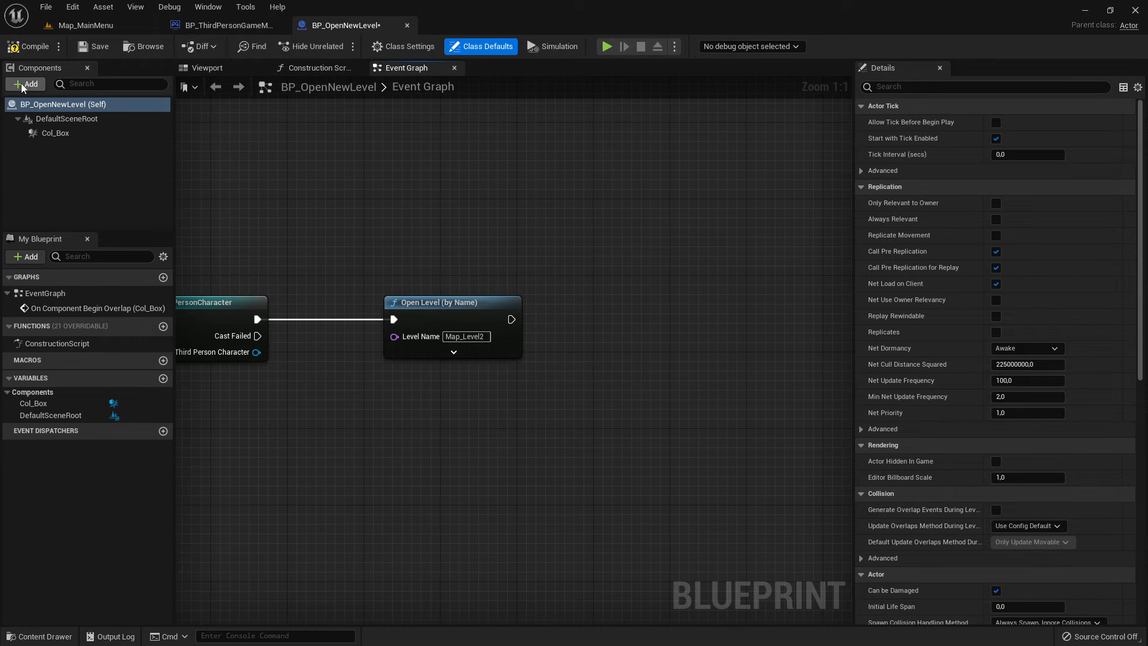
pyautogui.click(27, 48)
pyautogui.click(97, 47)
# Play-test from Map_MainMenu by starting the game and running the character to the level-change trigger, and stop the play session.
pyautogui.click(87, 26)
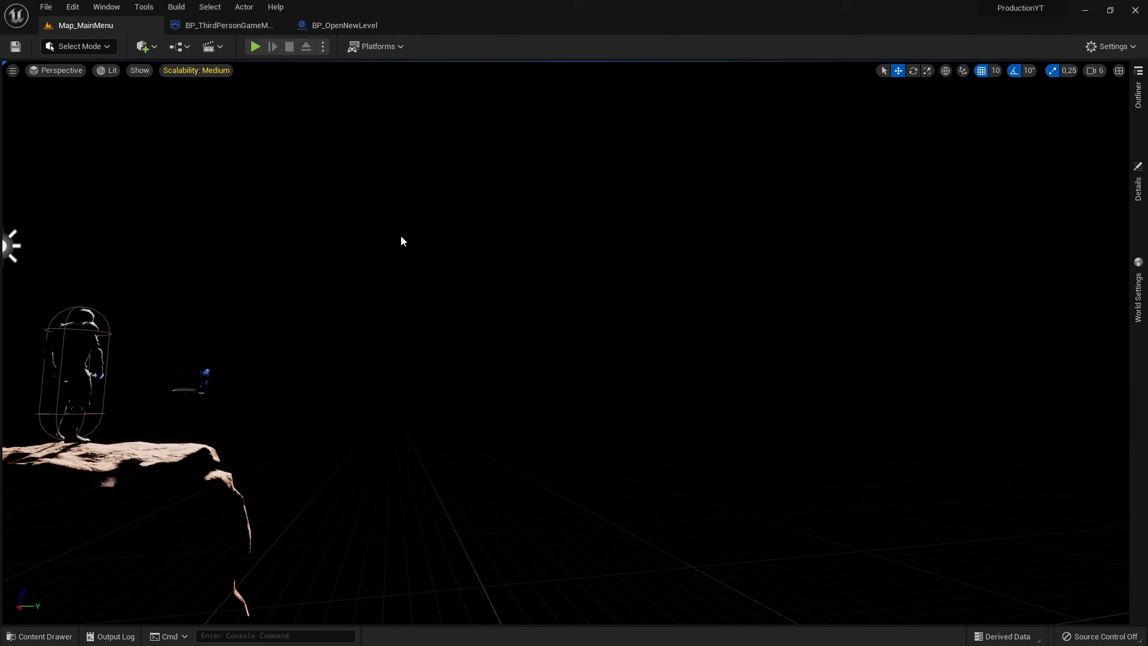
pyautogui.click(254, 46)
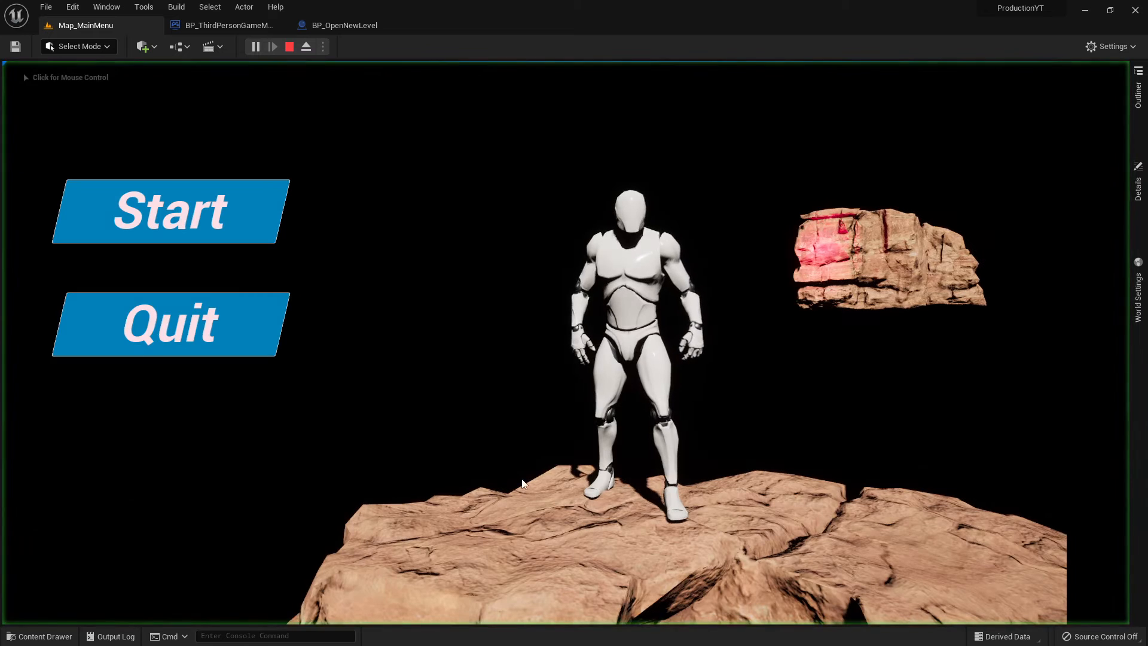
pyautogui.click(228, 241)
pyautogui.press('w')
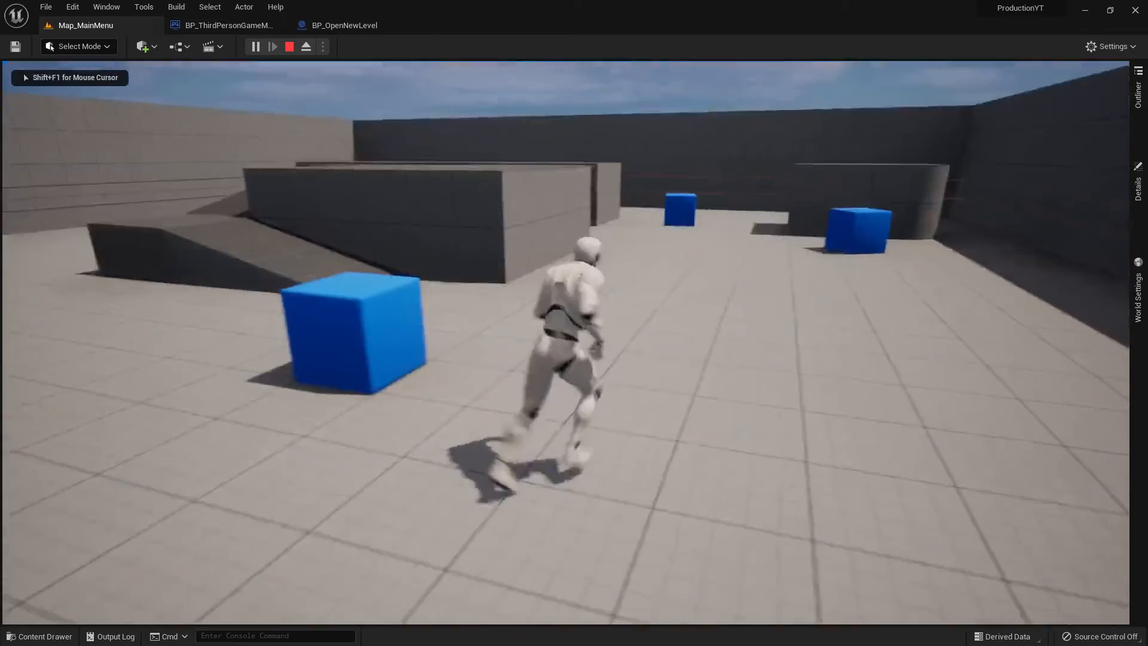
pyautogui.press('w')
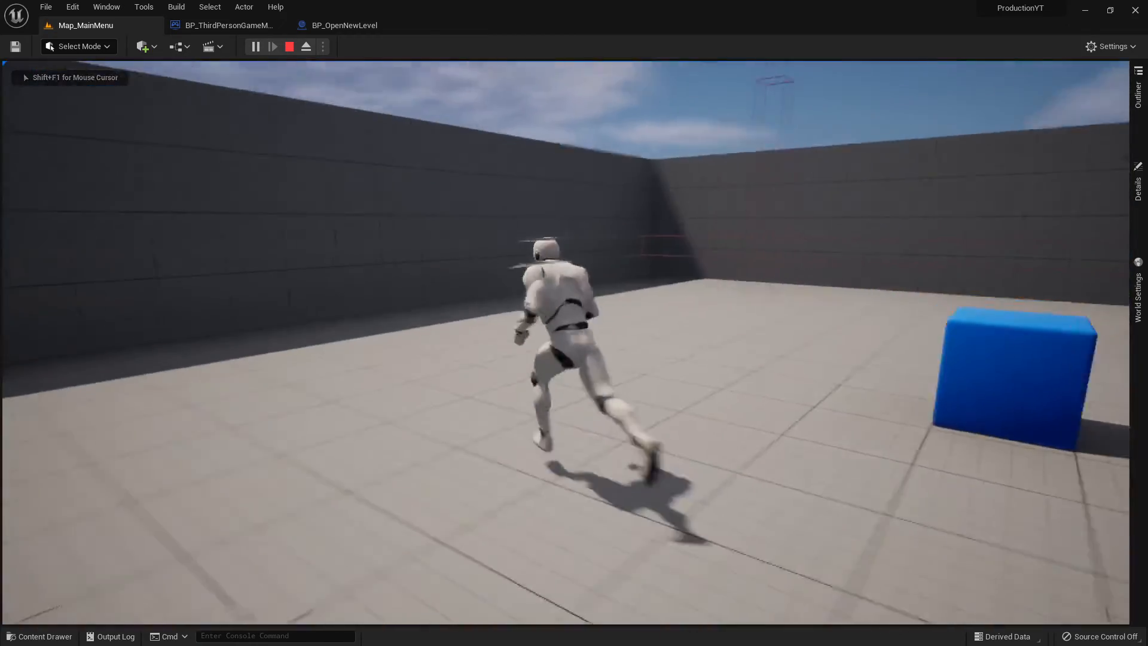
pyautogui.press('w')
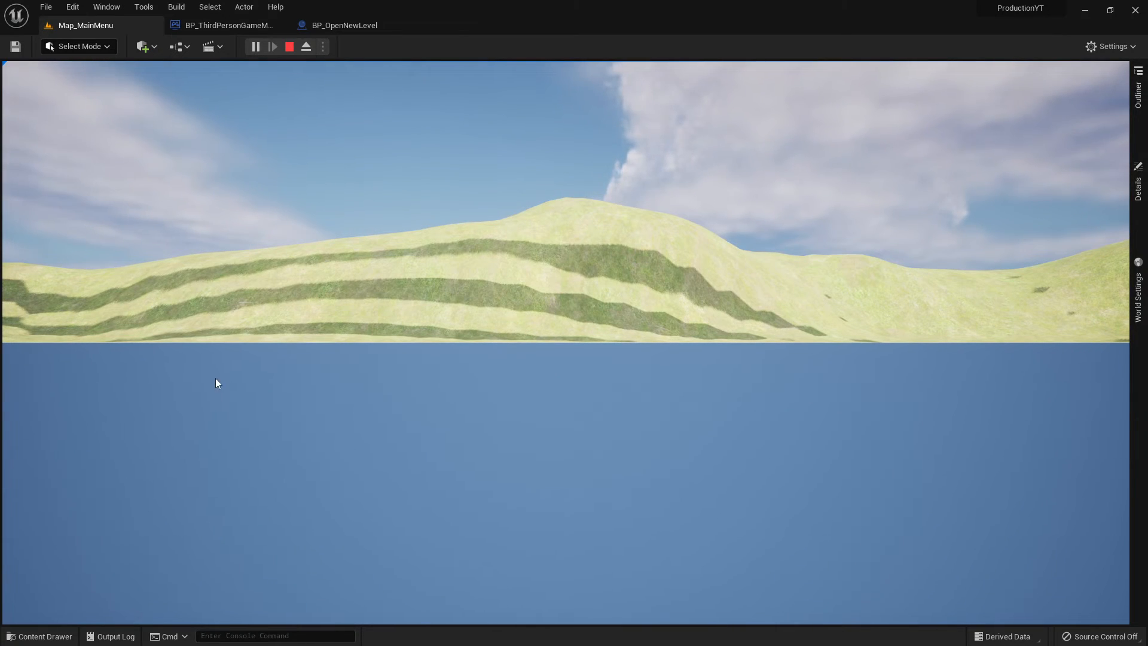
pyautogui.press('Escape')
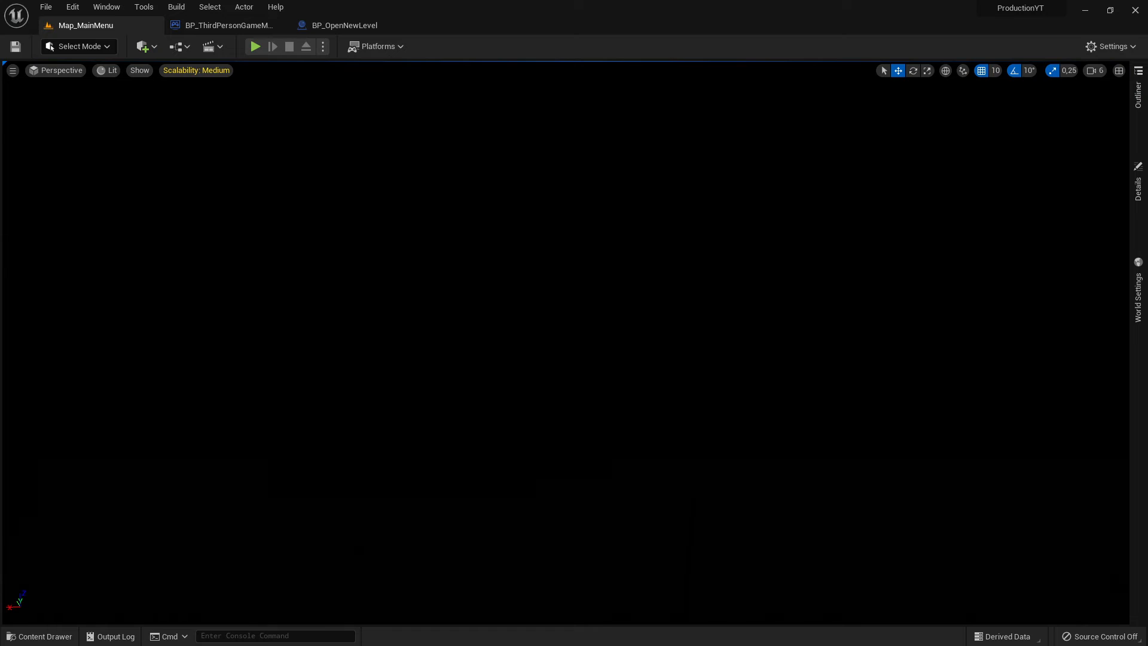
# Recheck the Open Level node in BP_OpenNewLevel and open Map_Level2 from the Maps folder.
pyautogui.click(230, 25)
pyautogui.click(335, 26)
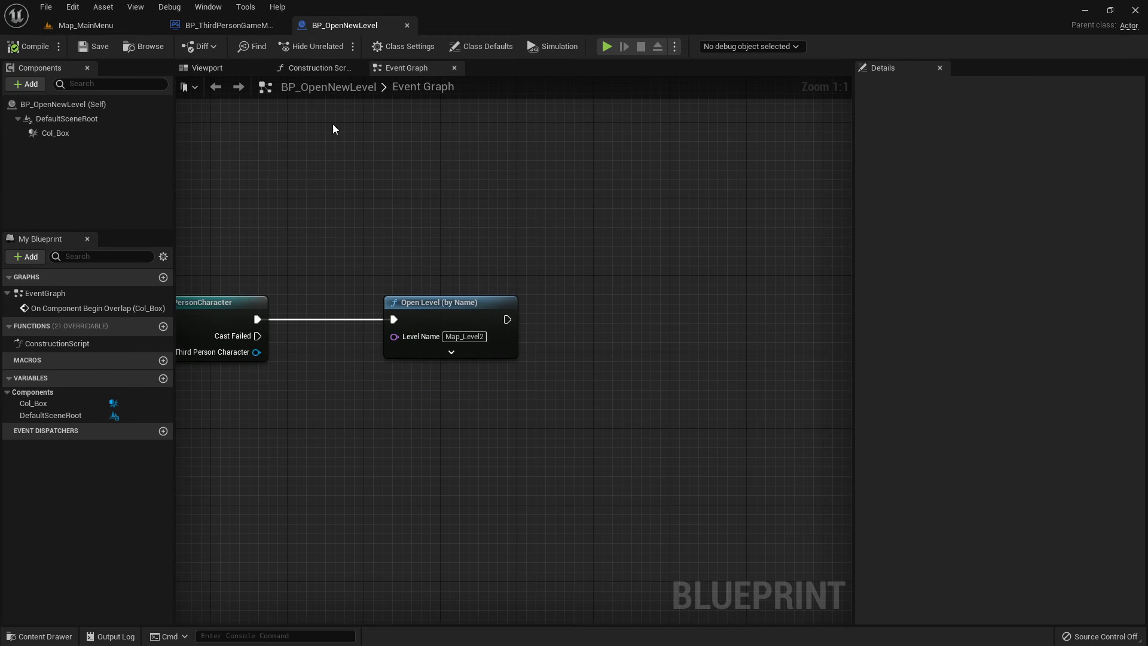
pyautogui.click(49, 24)
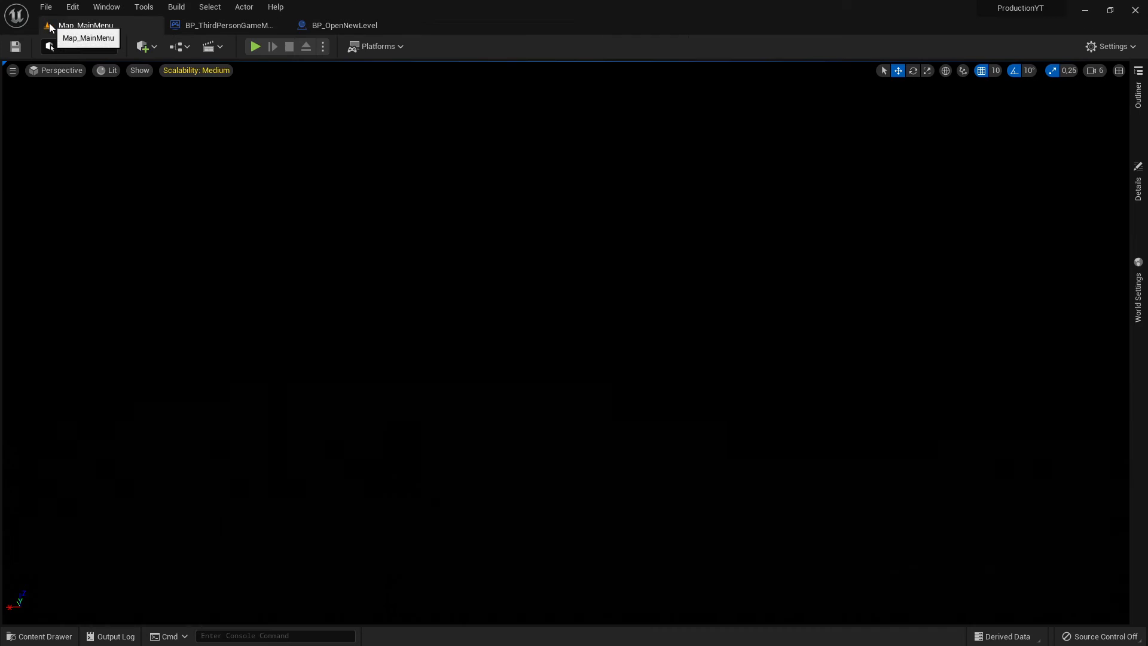
pyautogui.click(39, 636)
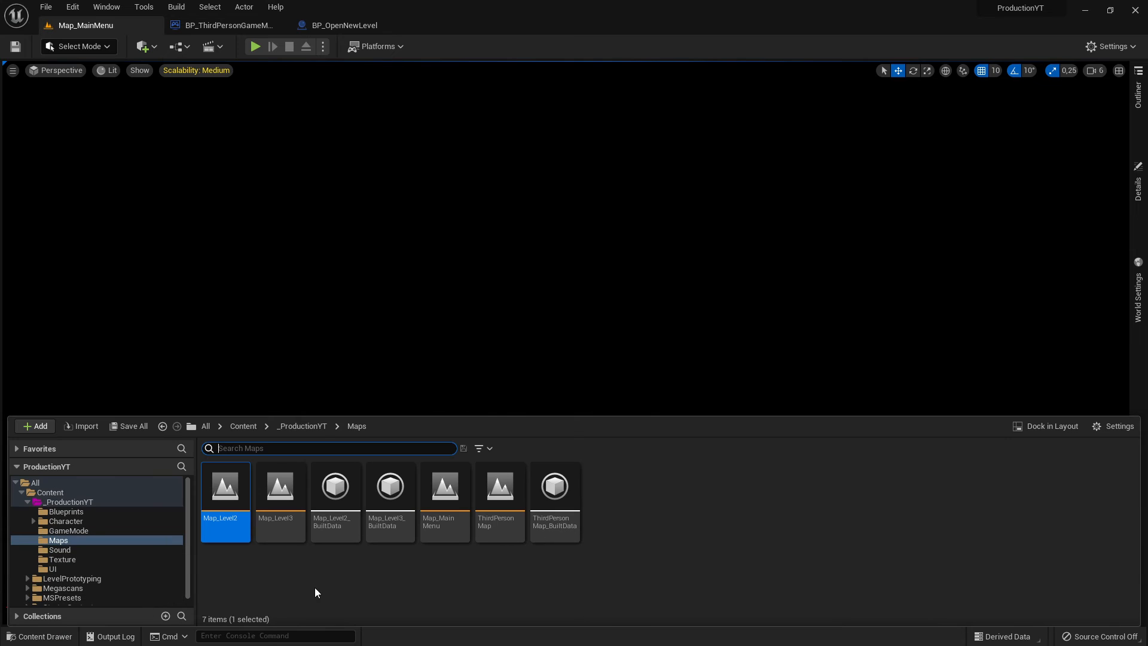
pyautogui.doubleClick(226, 502)
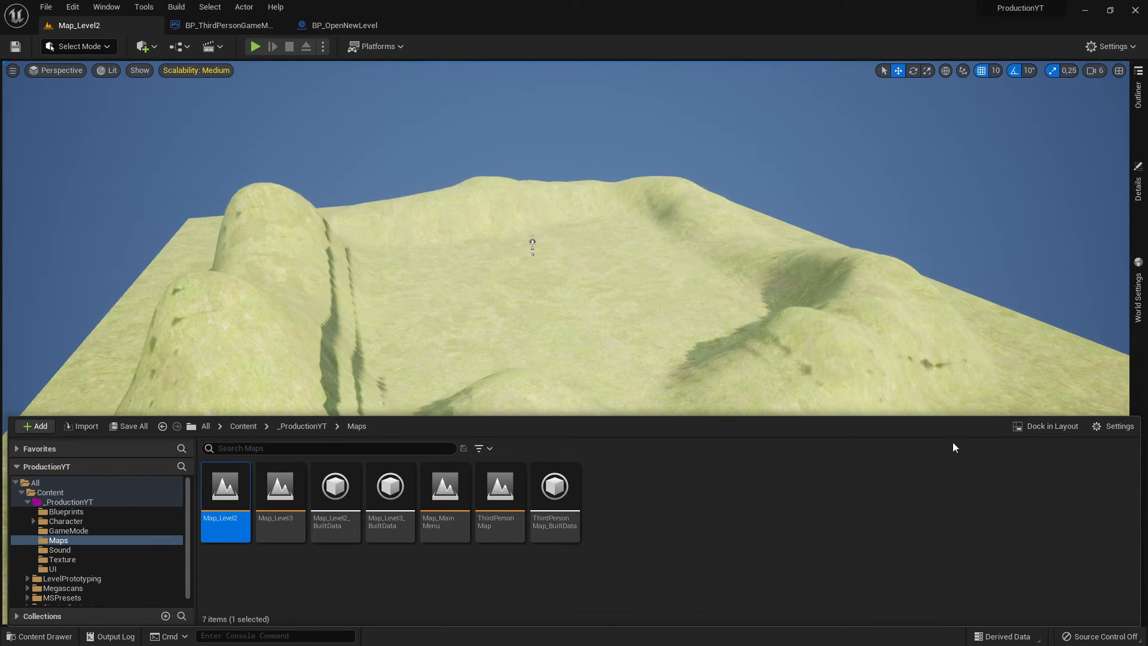
# Clear the content browser from view and look over the hilly landscape of Map_Level2.
pyautogui.click(836, 275)
pyautogui.moveTo(754, 303); pyautogui.dragTo(729, 322, button='right')
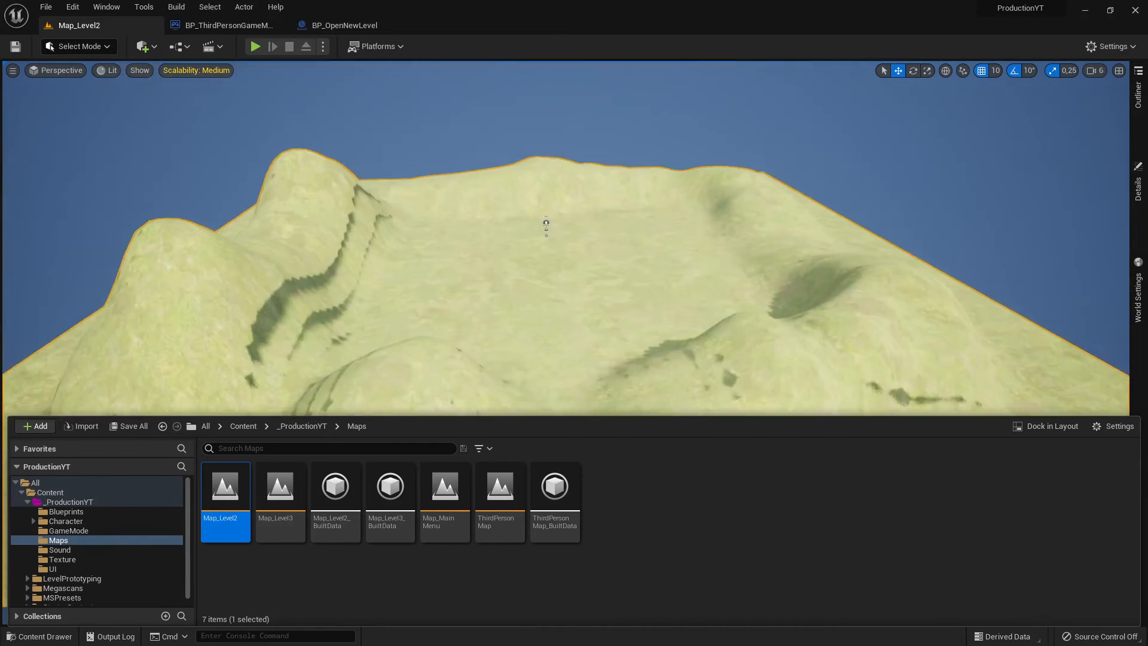
pyautogui.press('w')
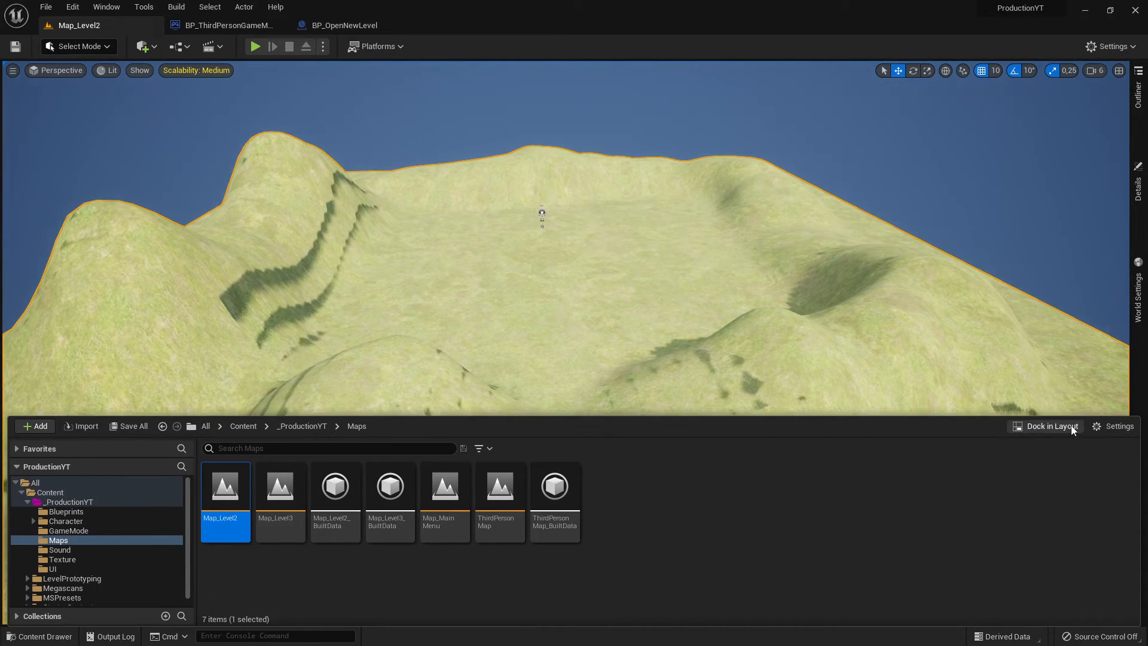
pyautogui.click(1039, 428)
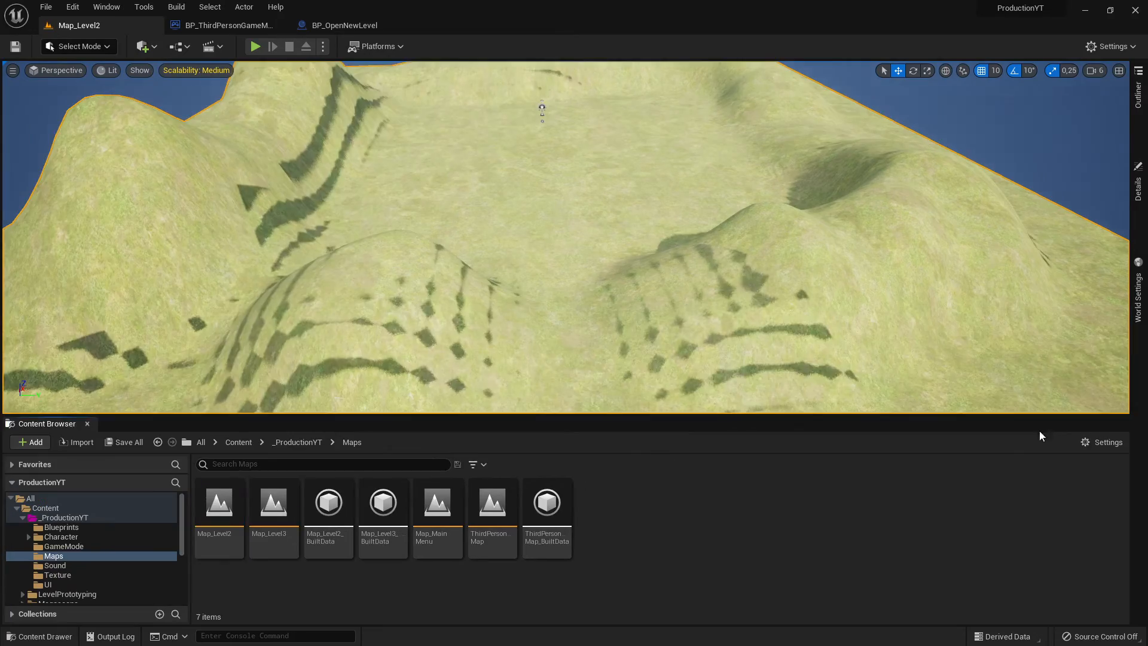
pyautogui.click(86, 424)
pyautogui.moveTo(492, 333); pyautogui.dragTo(598, 179, button='right')
pyautogui.moveTo(661, 301); pyautogui.dragTo(763, 440, button='right')
pyautogui.press('s')
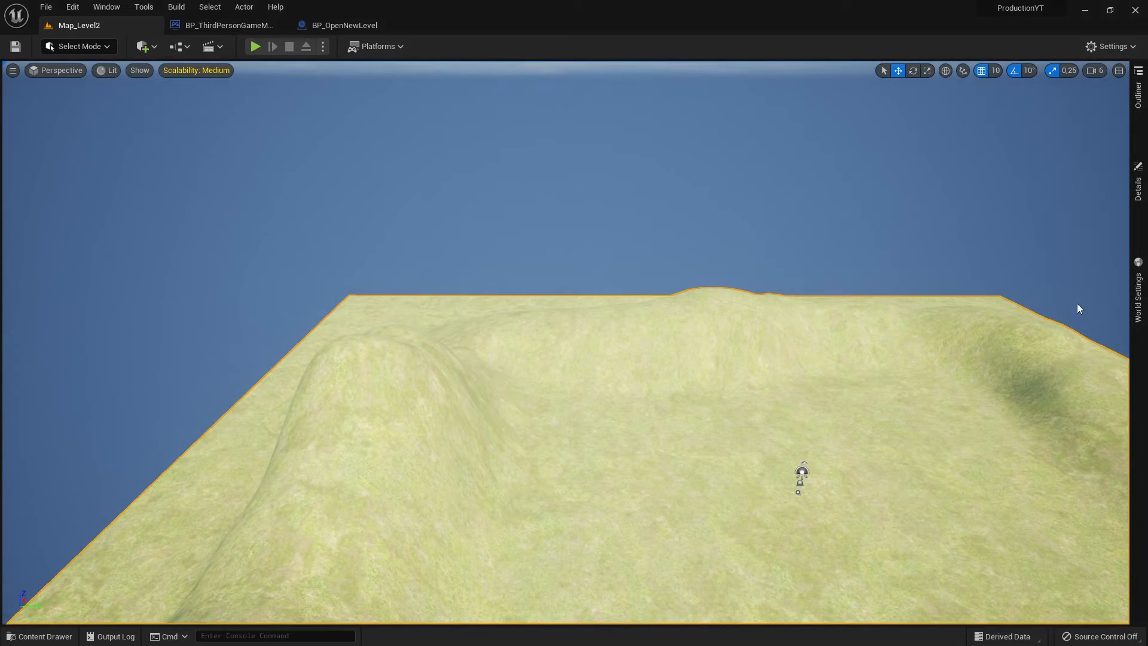
# Check the GameMode Override and selected game-mode classes in Map_Level2's World Settings.
pyautogui.click(1138, 311)
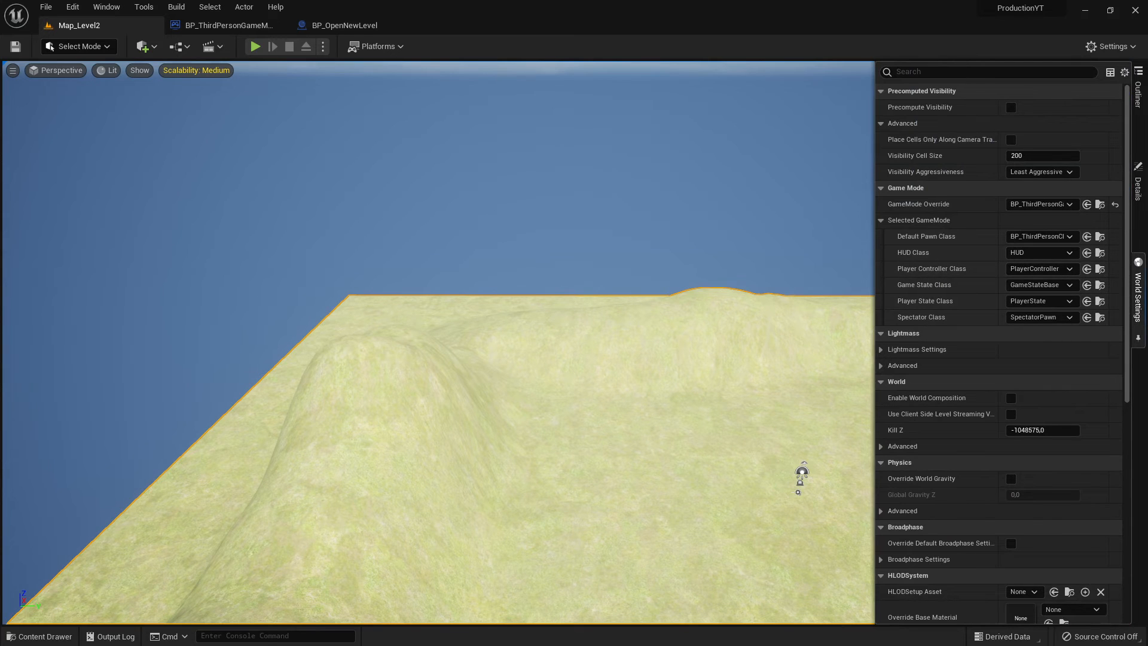
pyautogui.moveTo(574, 344); pyautogui.dragTo(660, 354, button='right')
pyautogui.click(1138, 287)
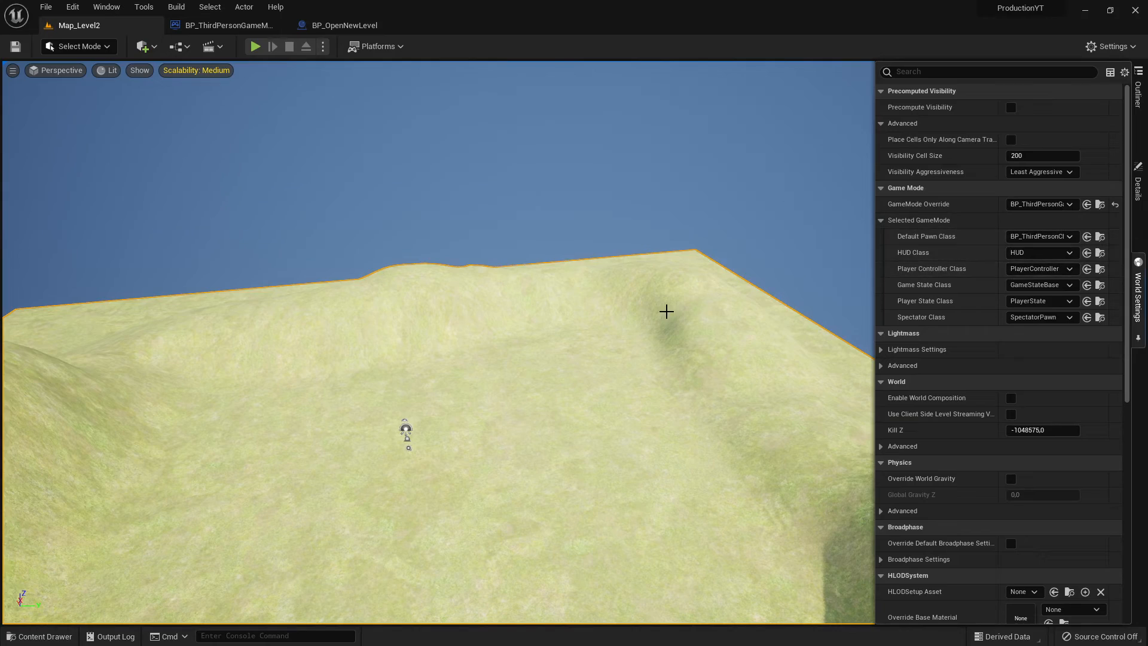
# Show the Place Actors list, search it for "play" and place a Player Start on the flat grass in front of the hills.
pyautogui.moveTo(687, 333); pyautogui.dragTo(791, 366, button='right')
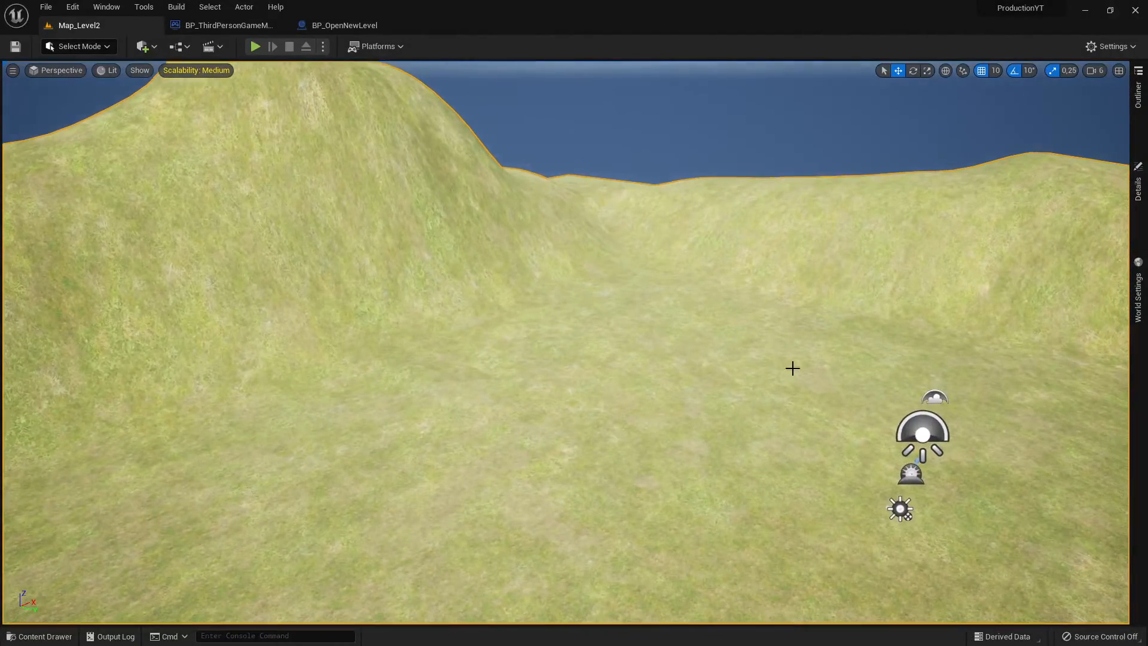
pyautogui.click(901, 474)
pyautogui.moveTo(901, 473); pyautogui.dragTo(694, 430, button='right')
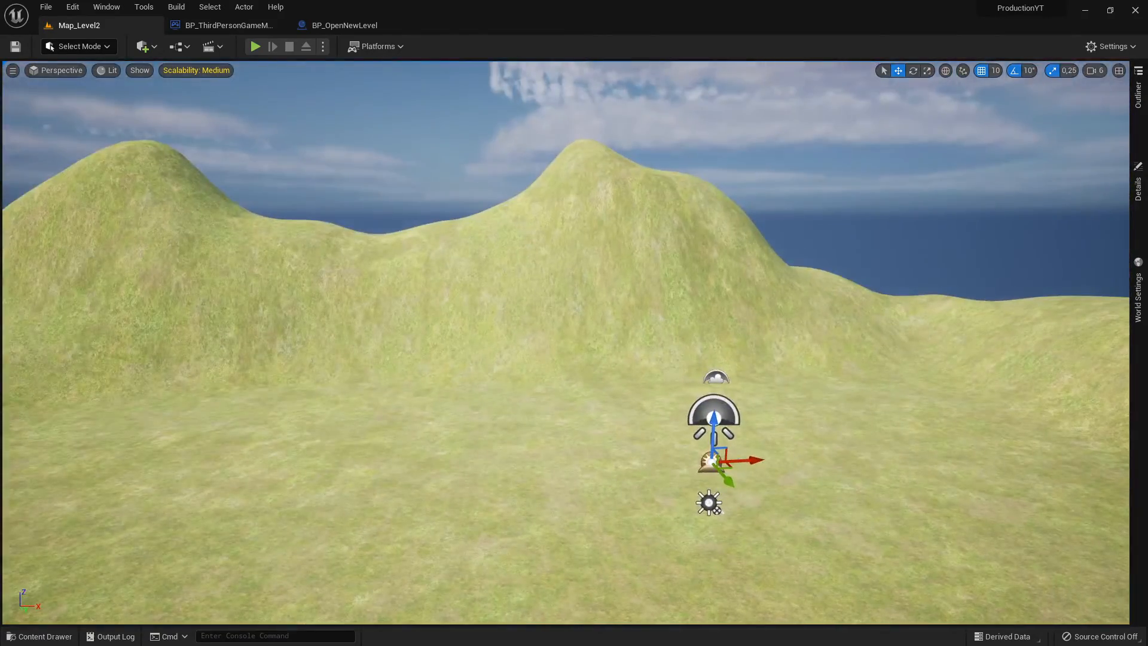
pyautogui.click(182, 51)
pyautogui.click(153, 52)
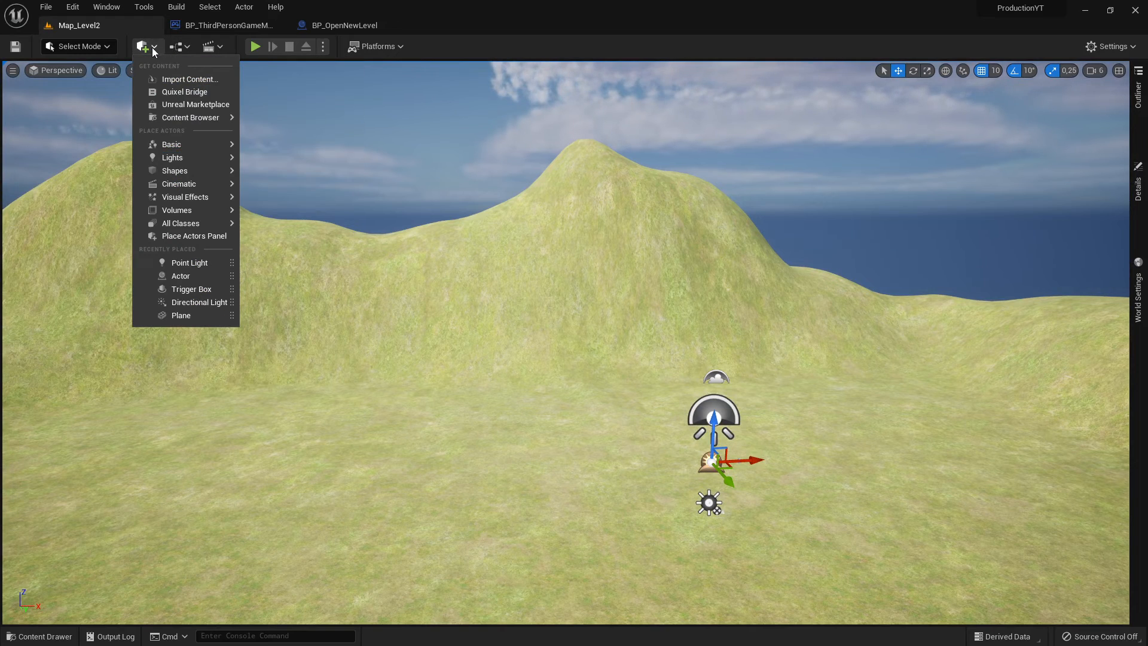
pyautogui.click(107, 7)
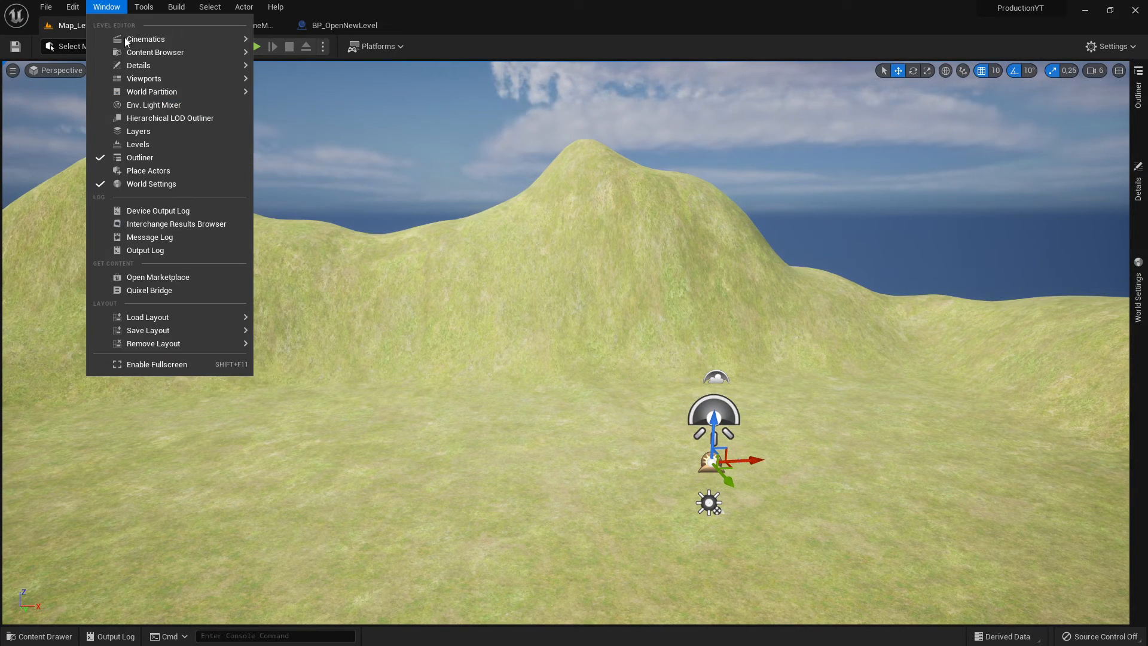
pyautogui.click(164, 170)
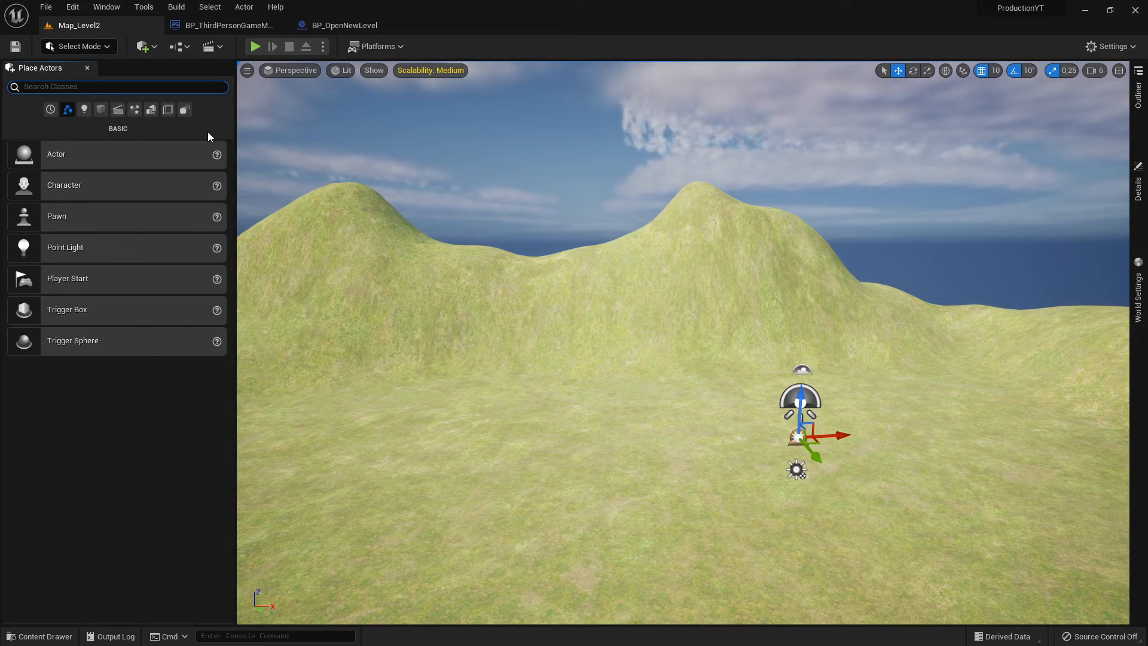
pyautogui.write('play')
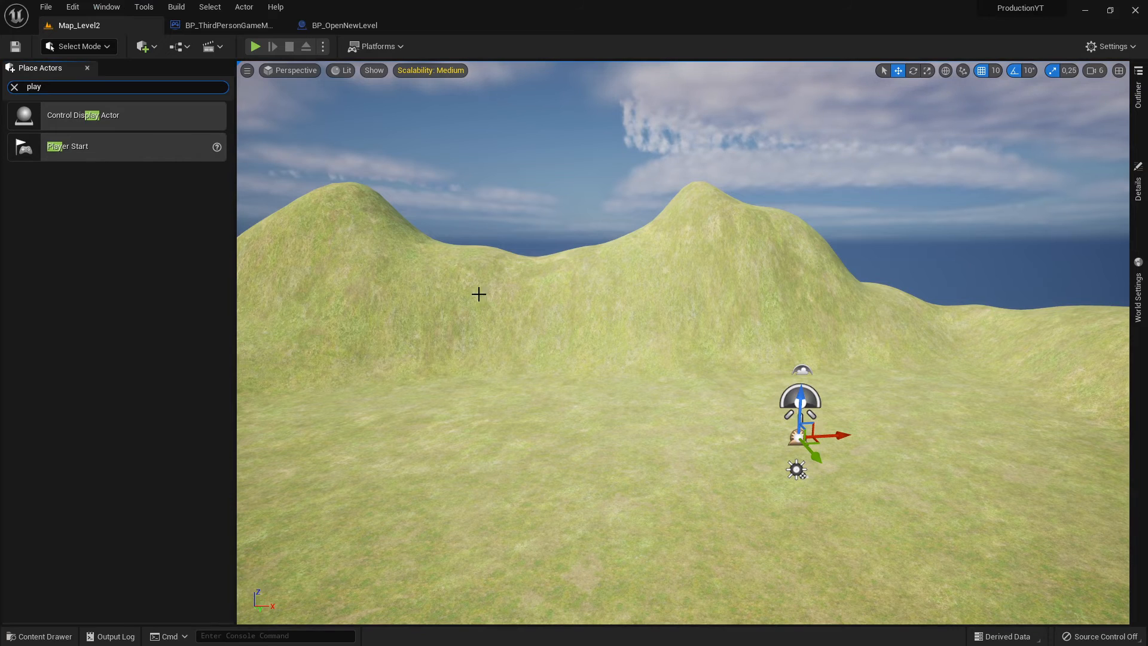
pyautogui.moveTo(107, 156); pyautogui.dragTo(546, 479)
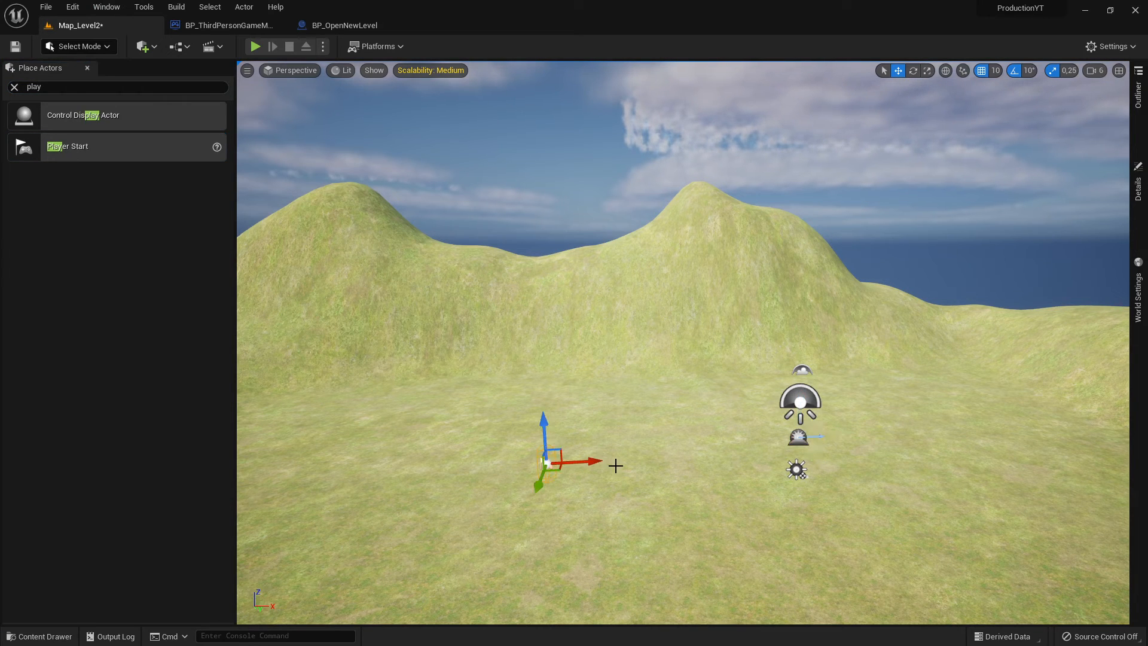
# Reposition the Player Start on the flat grass in front of the hills, near the small shaded hill.
pyautogui.moveTo(539, 427); pyautogui.dragTo(540, 431)
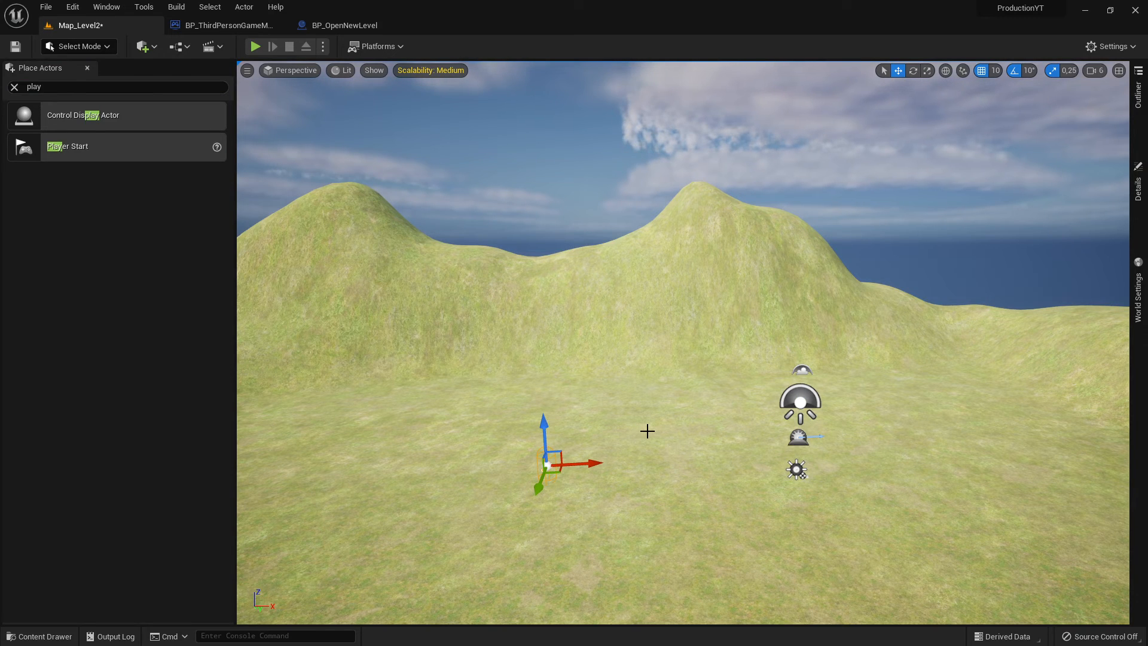
pyautogui.press('s')
pyautogui.moveTo(395, 249); pyautogui.dragTo(486, 369, button='right')
pyautogui.moveTo(643, 502); pyautogui.dragTo(449, 536)
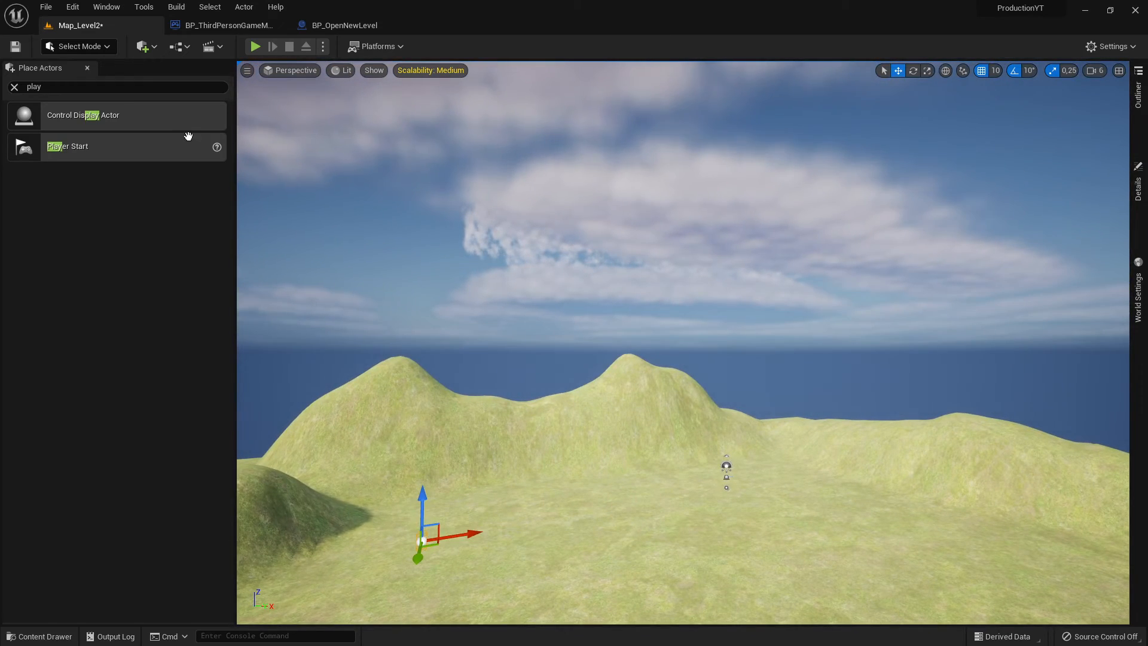
# Close the Place Actors list and briefly play-test Map_Level2 from the placed Player Start.
pyautogui.click(87, 67)
pyautogui.click(255, 47)
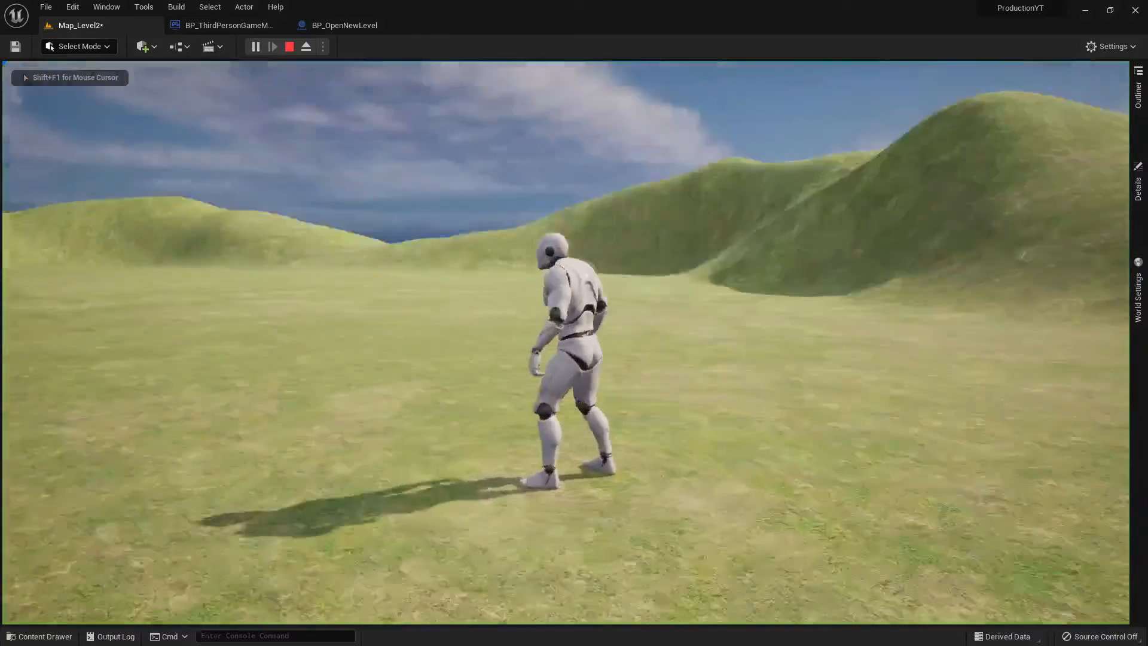
pyautogui.press('Escape')
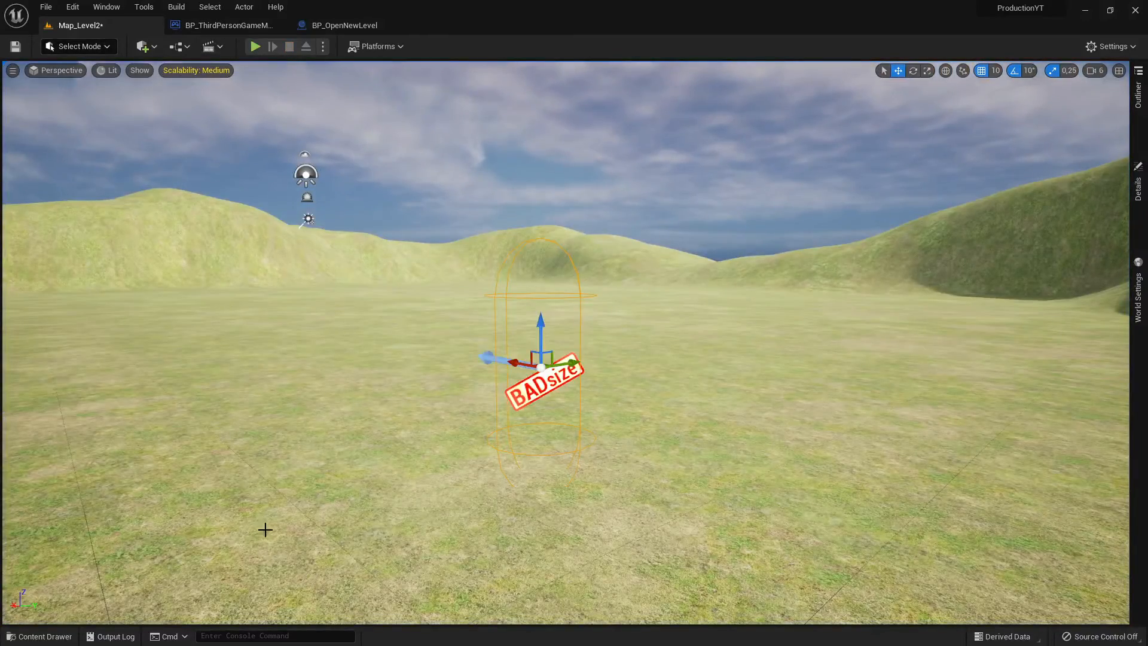
# Save Map_Level2 and open Map_MainMenu from the Maps folder.
pyautogui.hotkey('ctrl', 's')
pyautogui.click(54, 636)
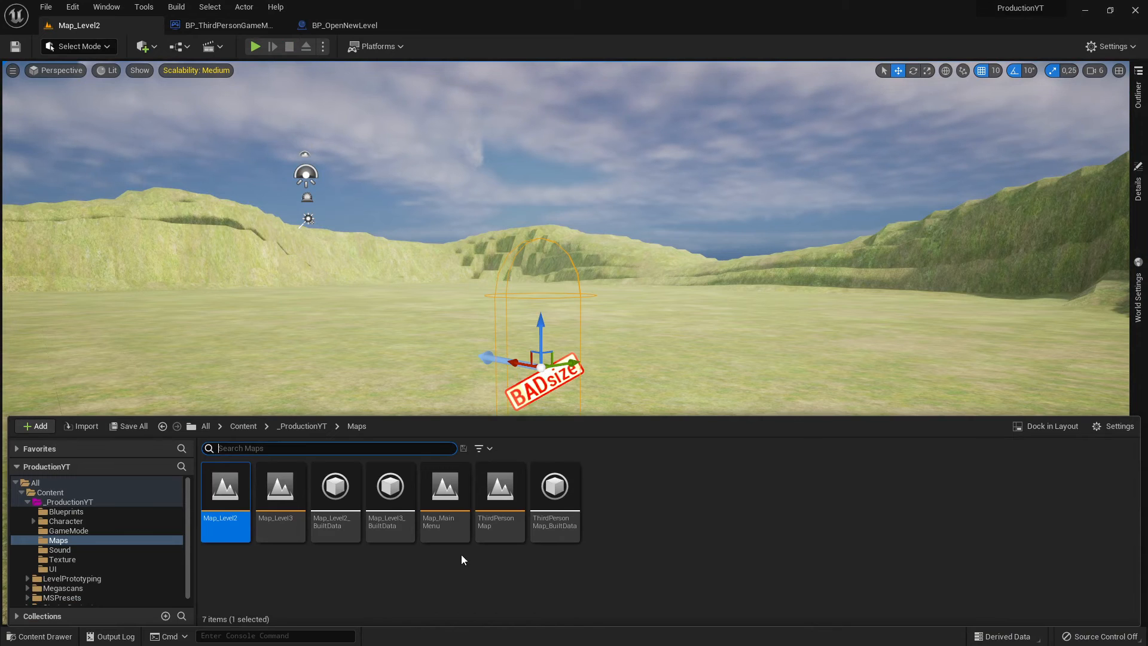
pyautogui.doubleClick(445, 496)
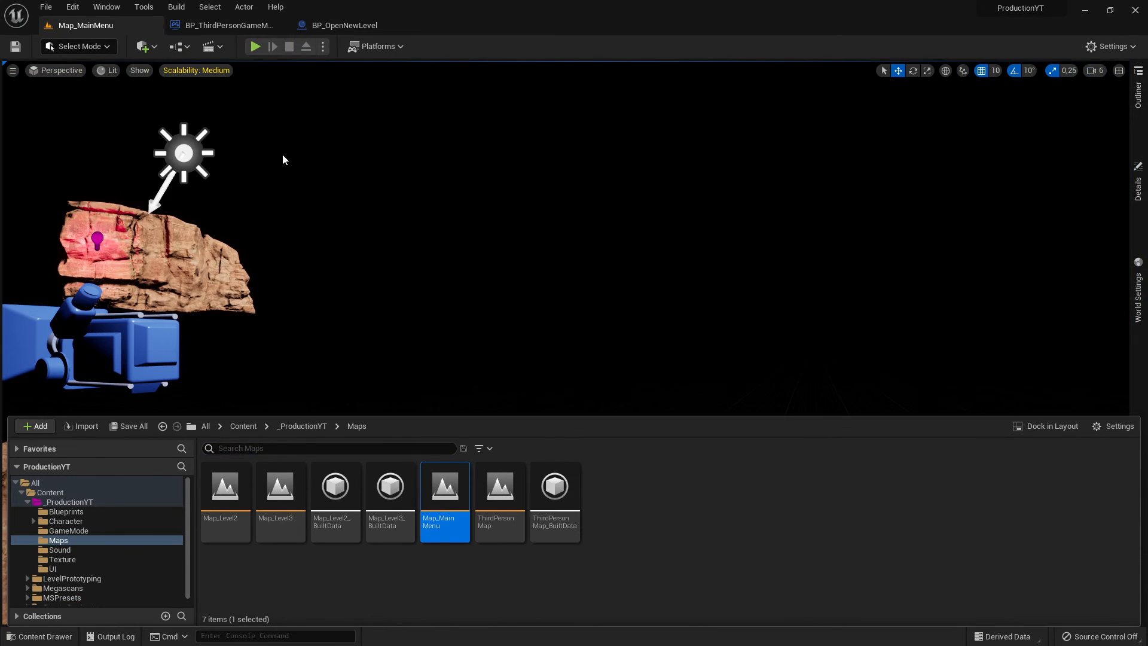
# Recheck the BP_ThirdPersonGameMode and BP_OpenNewLevel blueprints, including the SpawnActor node, and return to Map_MainMenu.
pyautogui.click(213, 27)
pyautogui.click(344, 28)
pyautogui.click(221, 28)
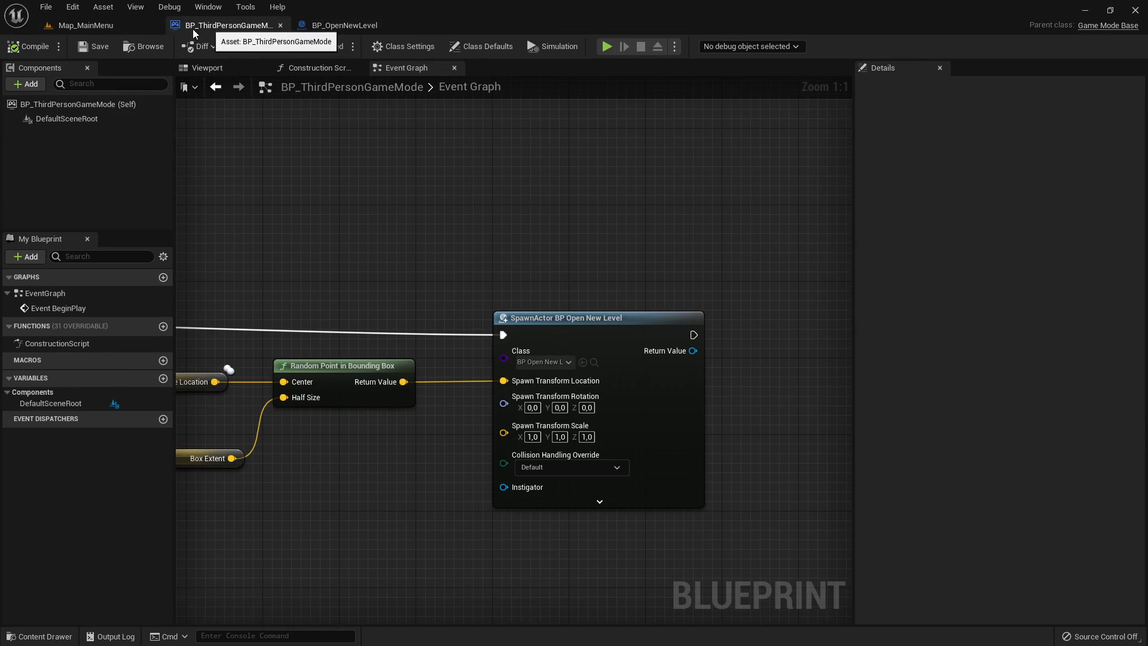
pyautogui.click(116, 29)
pyautogui.click(207, 28)
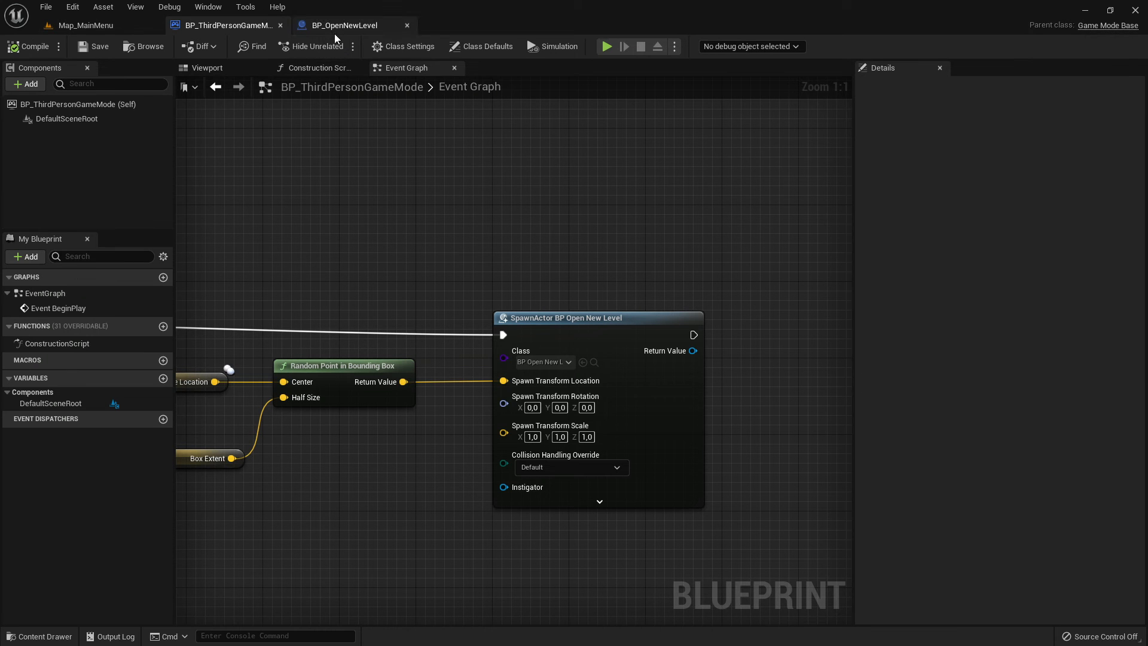
pyautogui.click(110, 27)
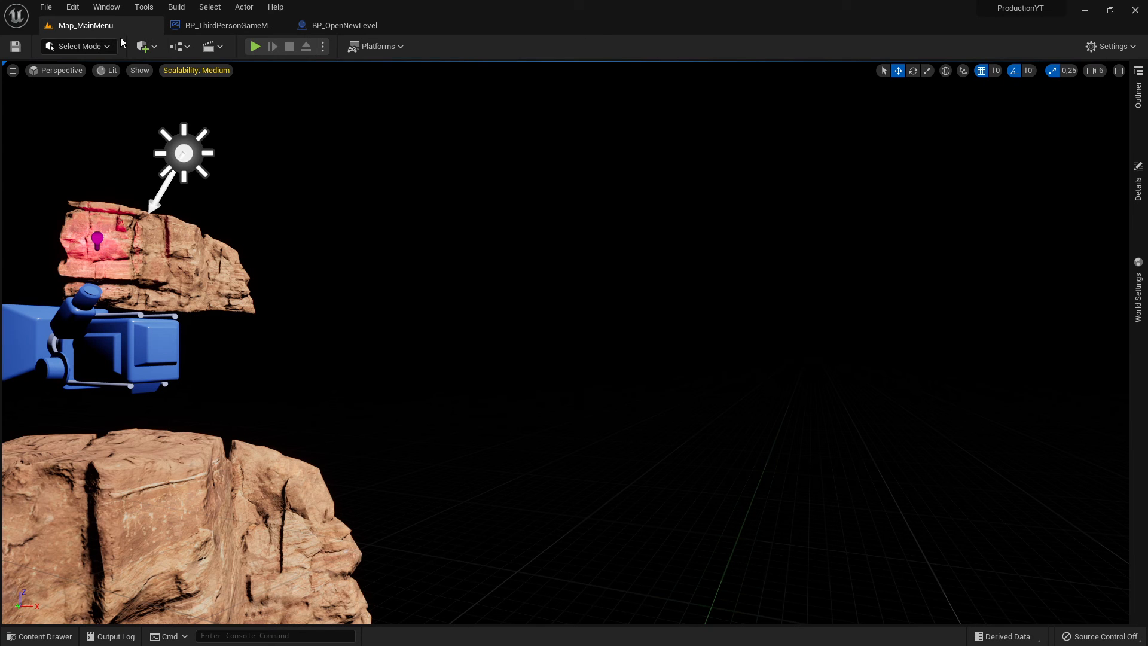
# Reopen Map_Level2, shift the Player Start along its X axis on the flat grass, and save the level.
pyautogui.click(44, 637)
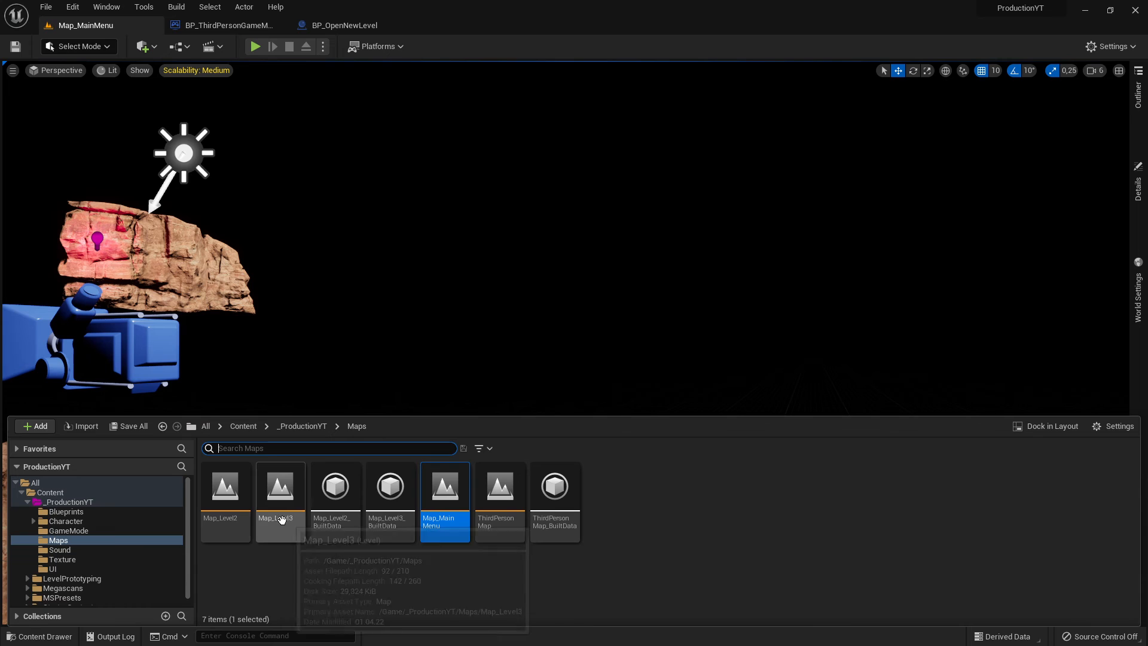
pyautogui.doubleClick(224, 492)
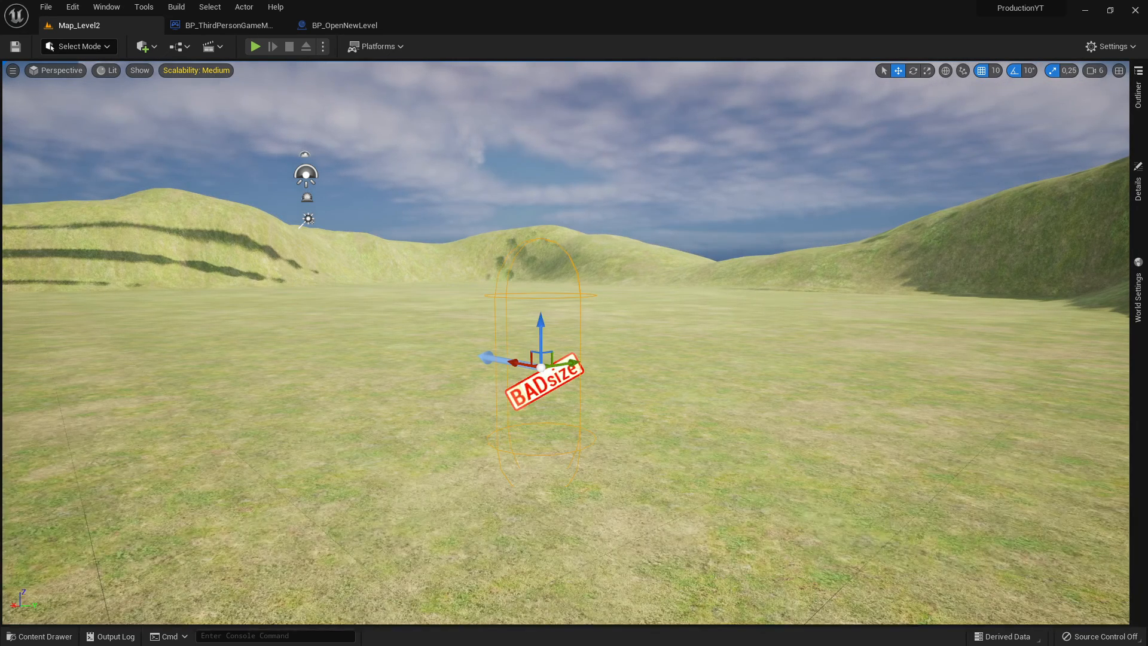
pyautogui.moveTo(566, 342); pyautogui.dragTo(323, 418, button='right')
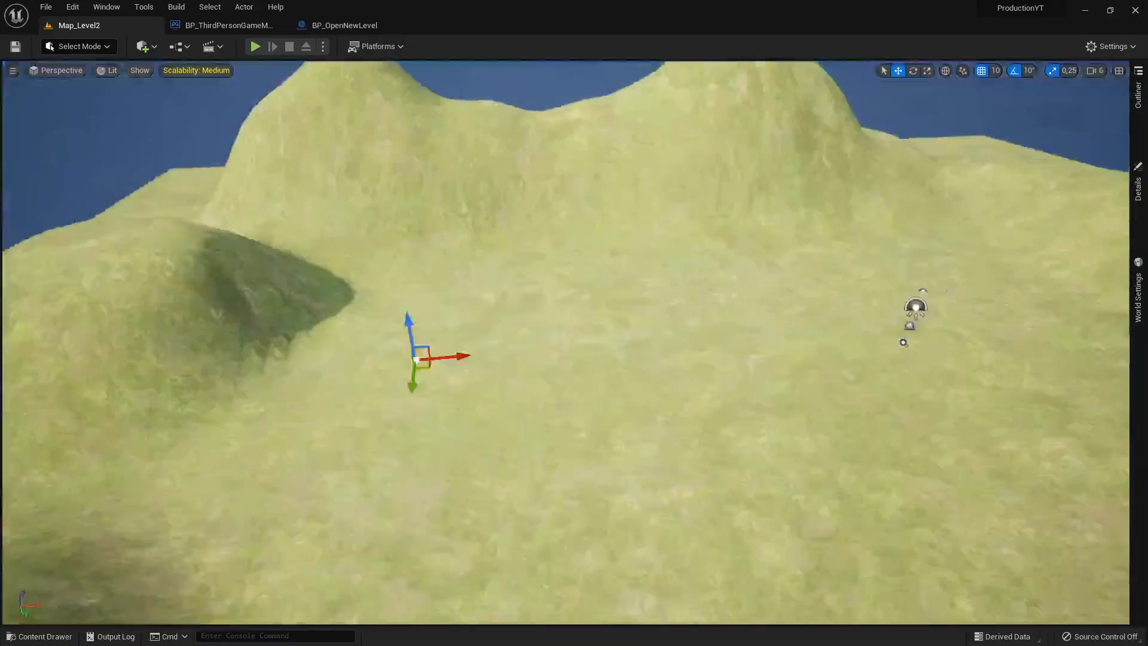
pyautogui.moveTo(805, 434); pyautogui.dragTo(726, 393, button='right')
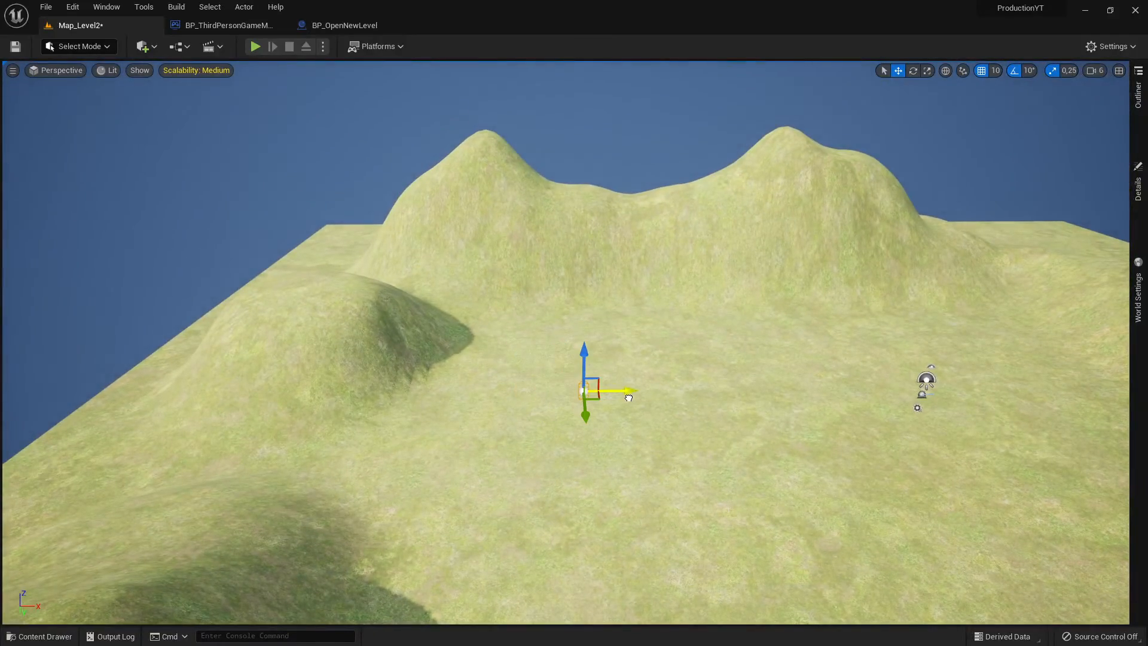
pyautogui.moveTo(589, 363); pyautogui.dragTo(777, 382, button='right')
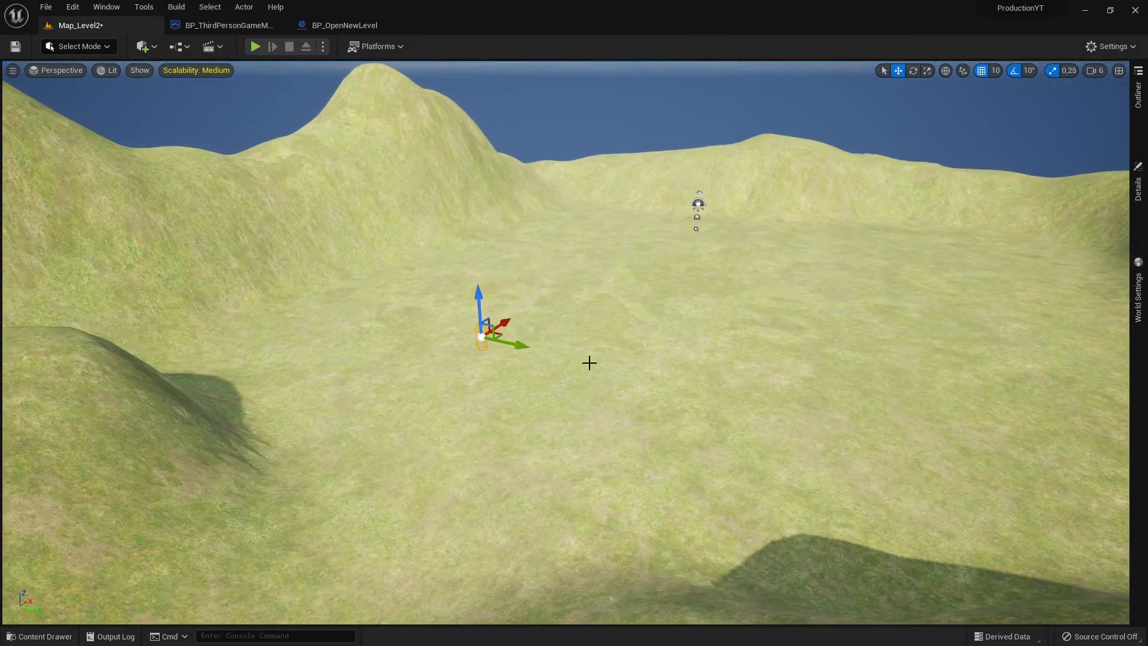
pyautogui.moveTo(589, 363); pyautogui.dragTo(474, 313, button='right')
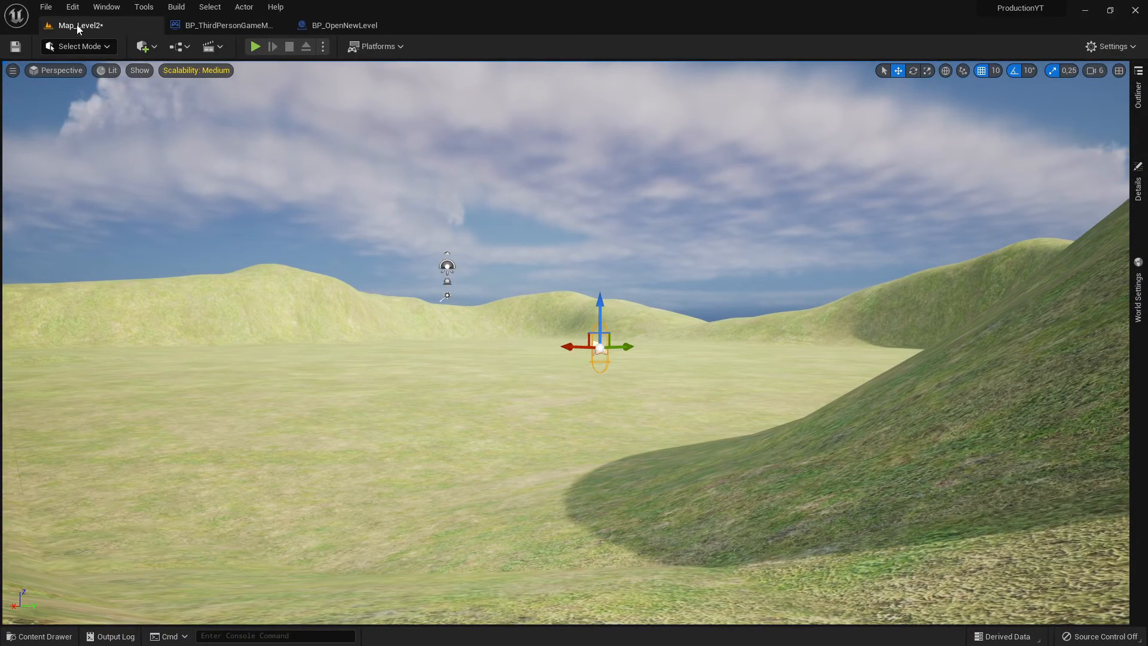
pyautogui.hotkey('ctrl', 's')
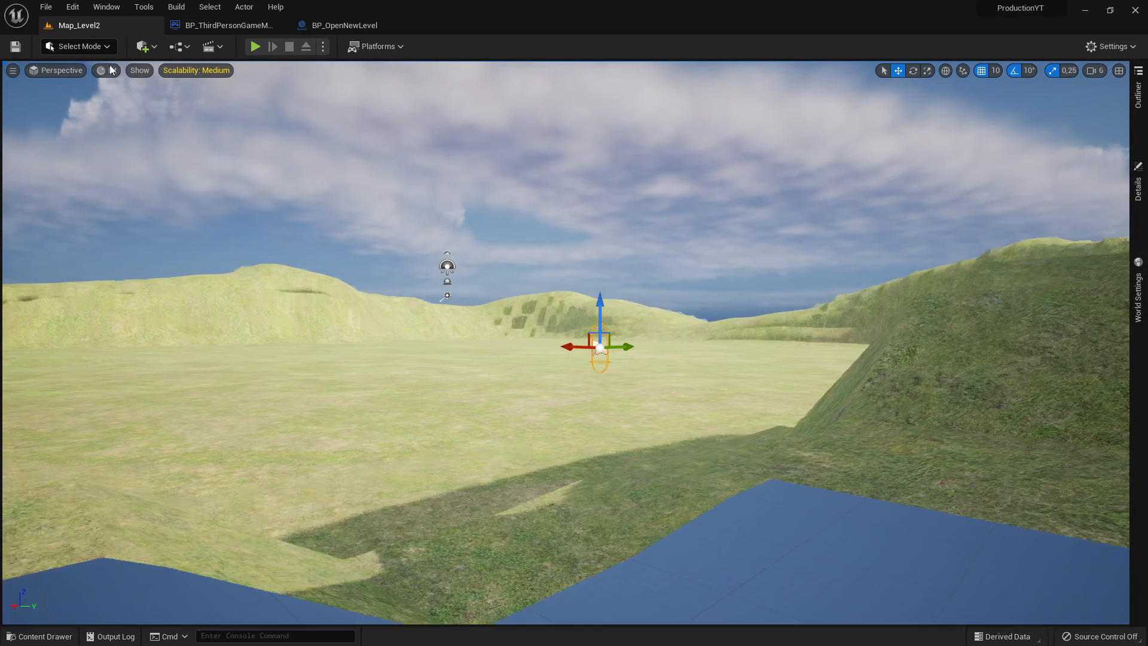
# Open Map_MainMenu, start the game from its menu and run the character into the tall trigger box beside the round platform.
pyautogui.moveTo(566, 342); pyautogui.dragTo(579, 283, button='right')
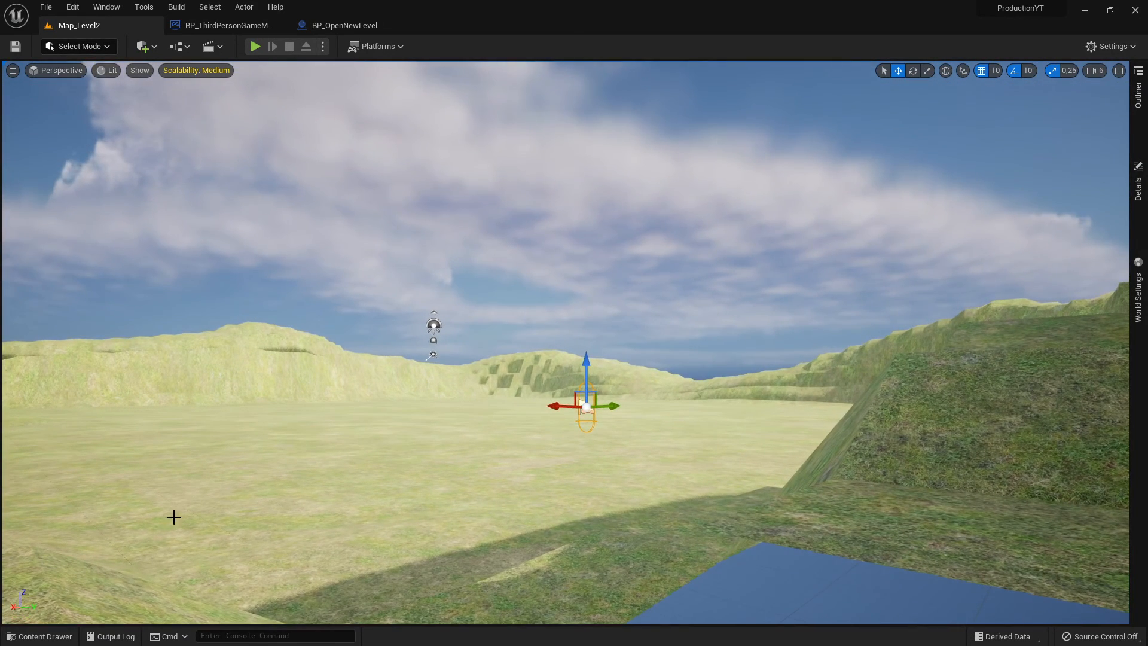
pyautogui.click(36, 636)
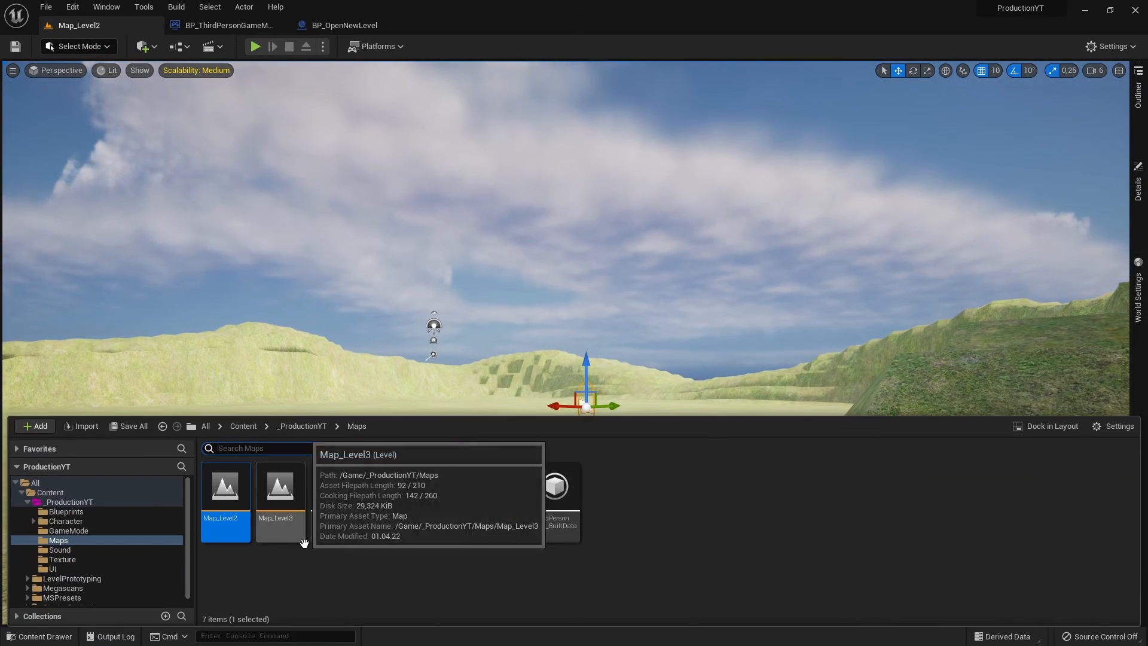
pyautogui.doubleClick(443, 502)
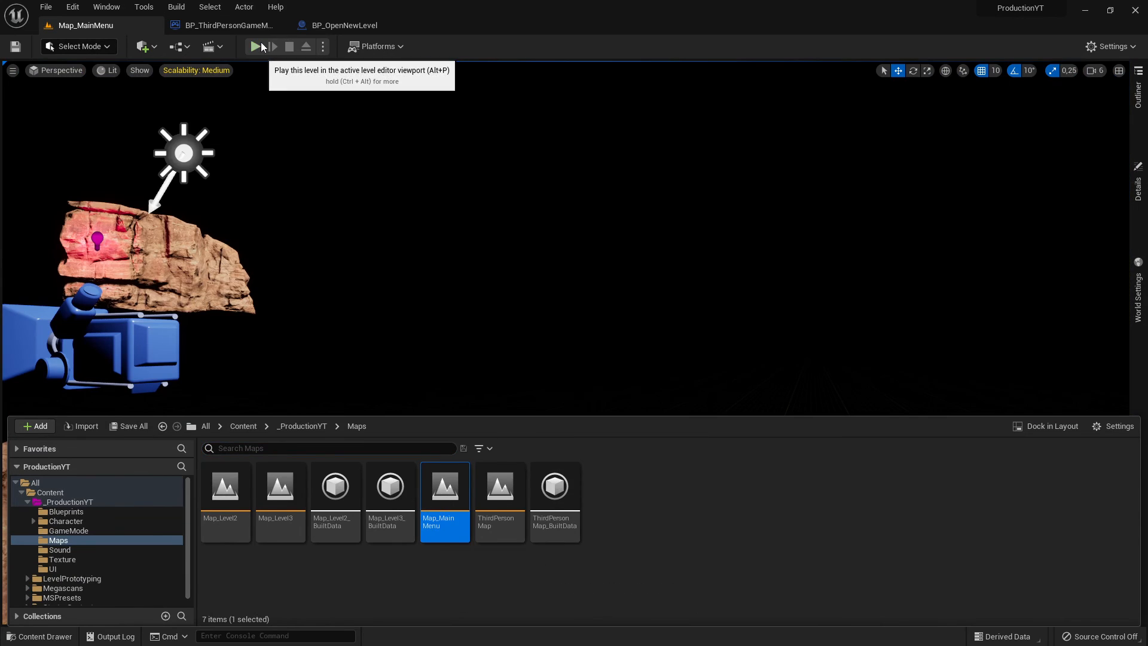
pyautogui.click(261, 46)
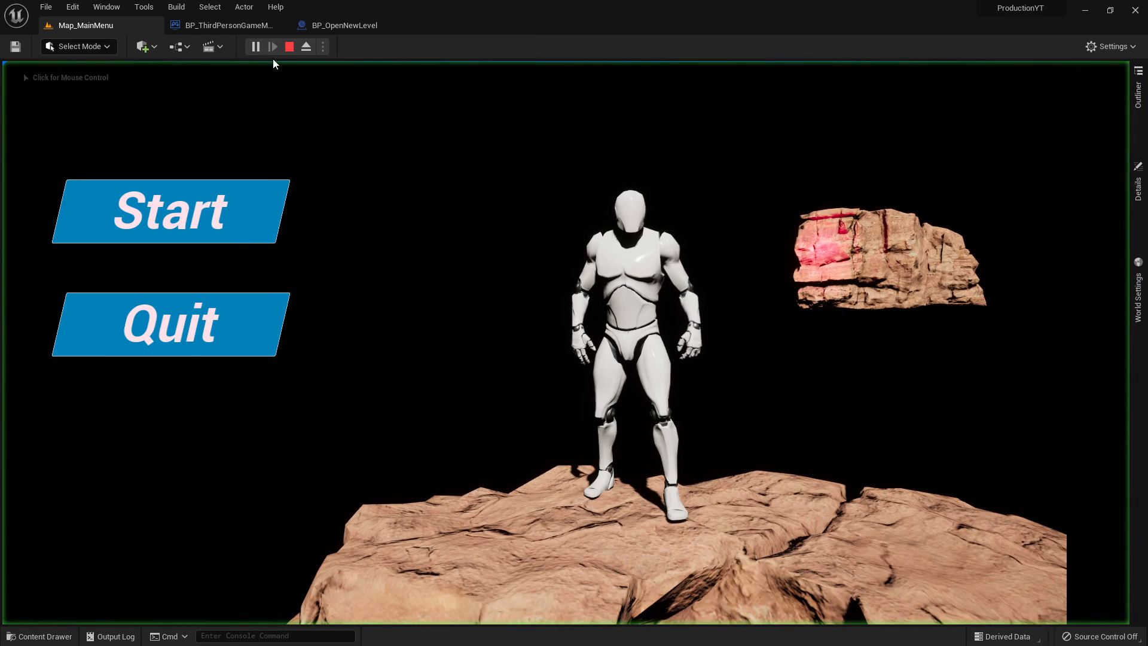
pyautogui.click(209, 236)
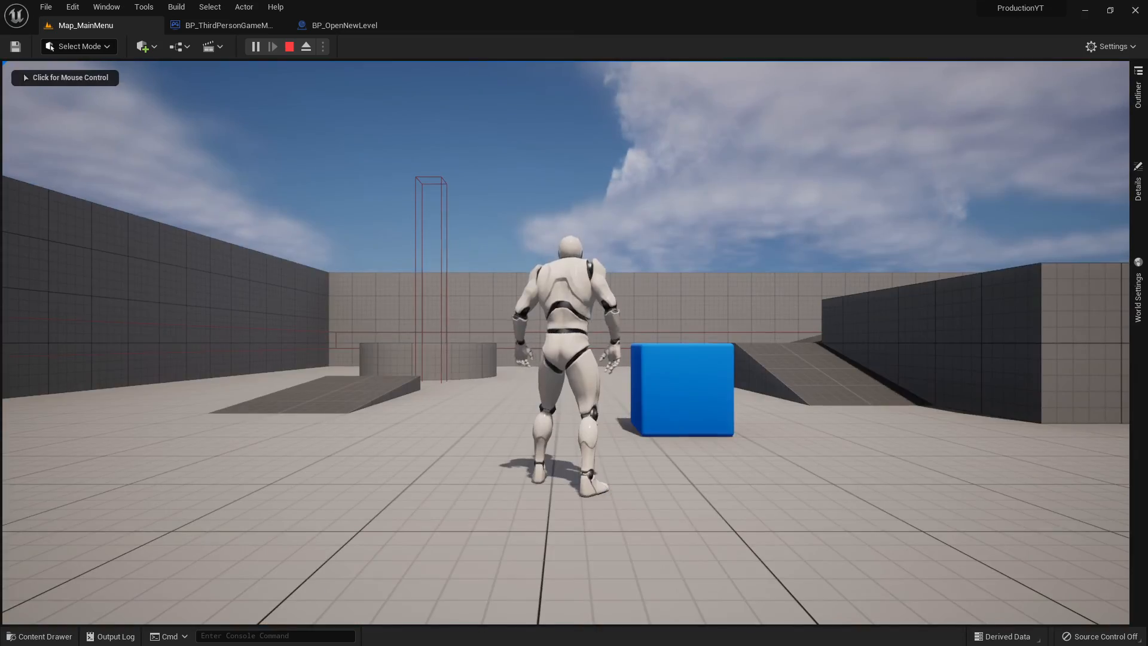
pyautogui.press('w')
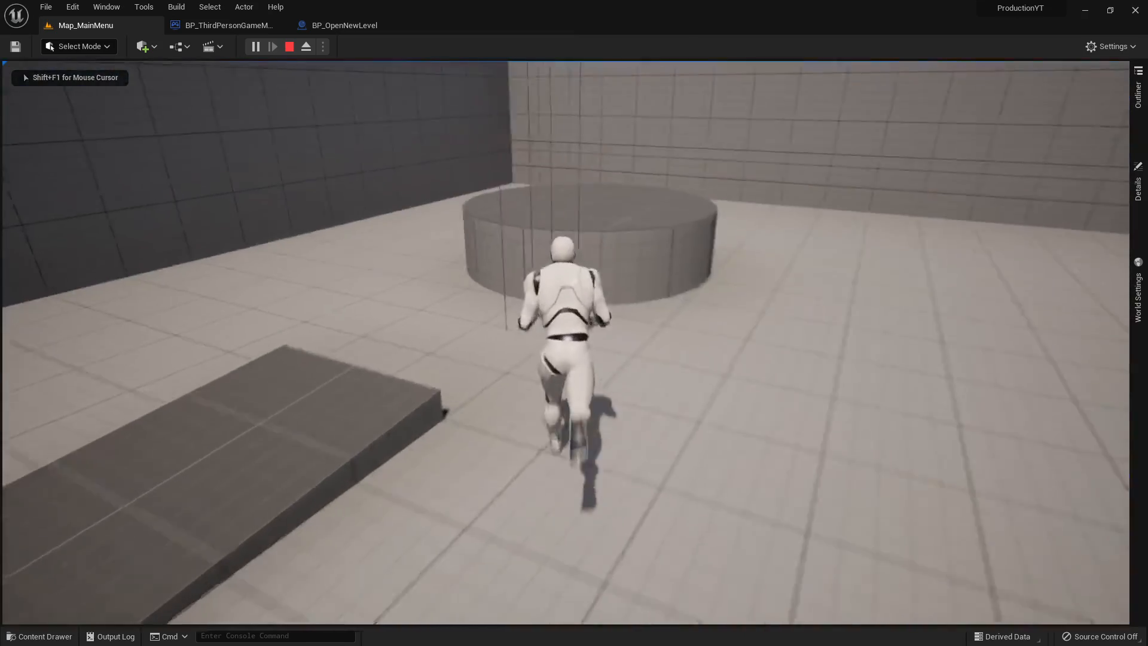
pyautogui.press('w')
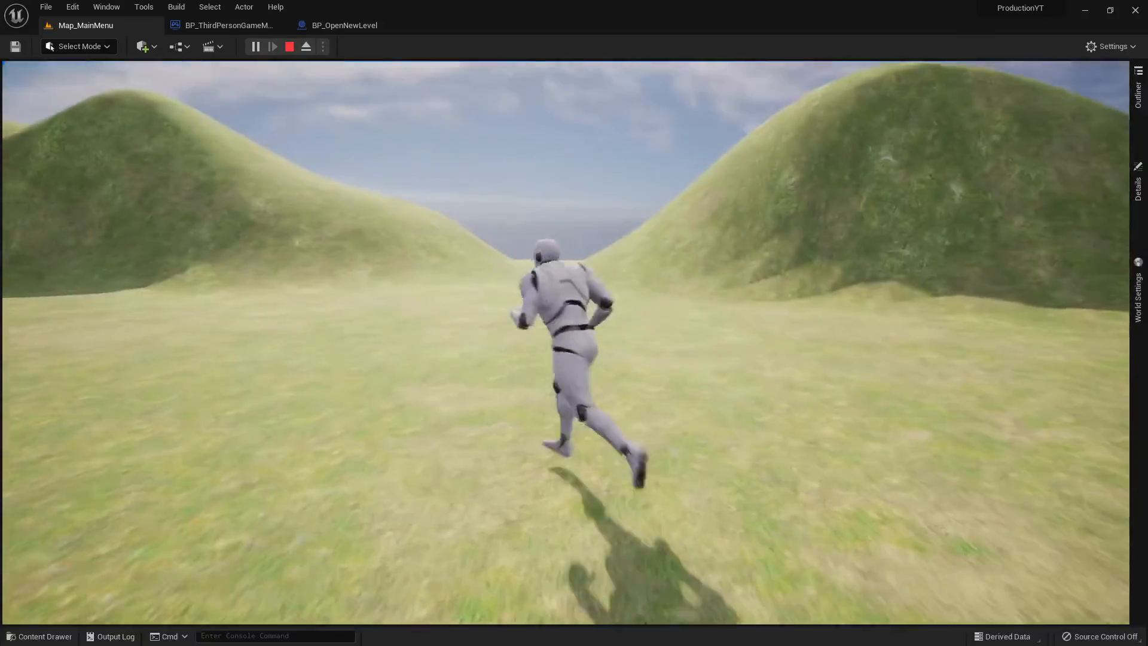
# Run the character around the grassy hills of Map_Level2 to test the level, and end the play session.
pyautogui.press('a')
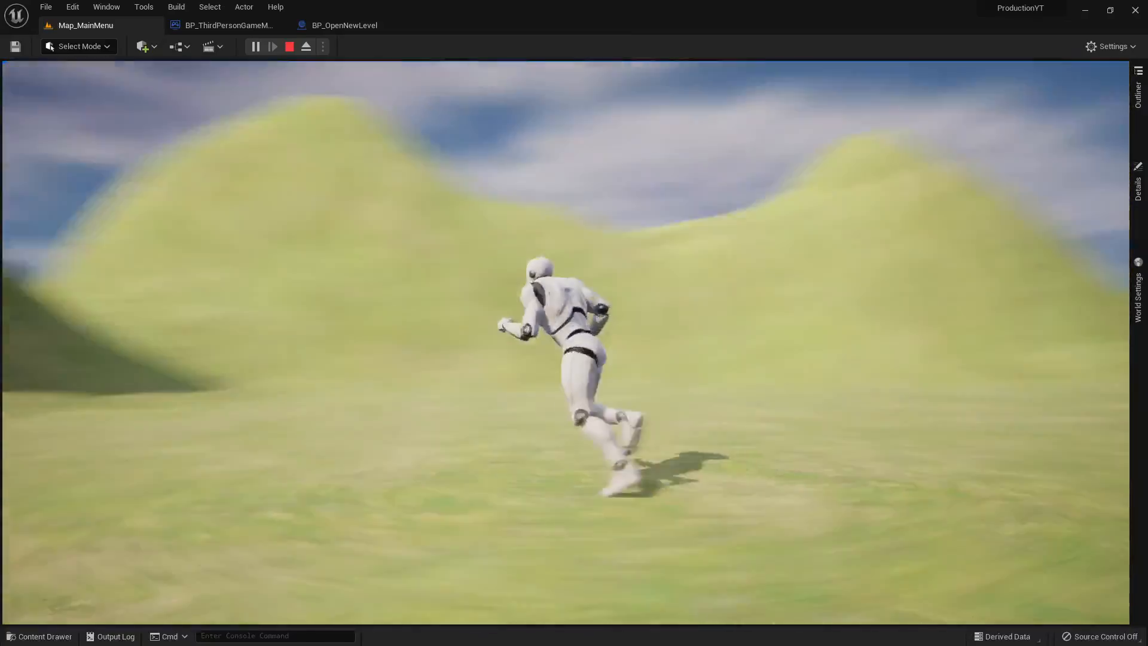
pyautogui.press('d')
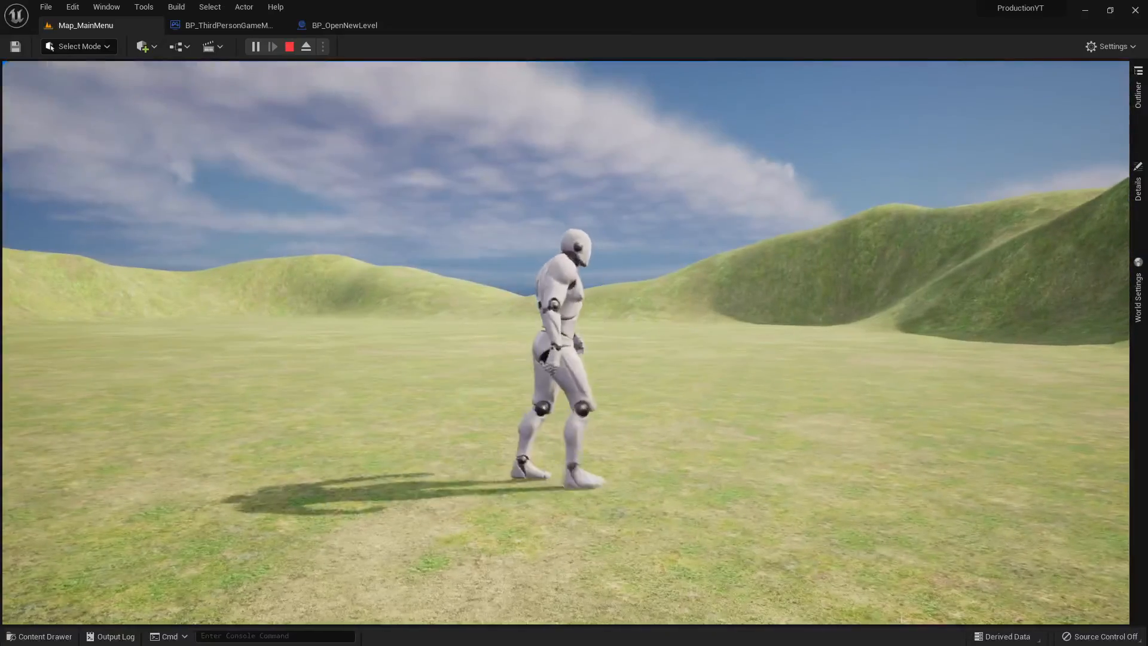
pyautogui.press('w')
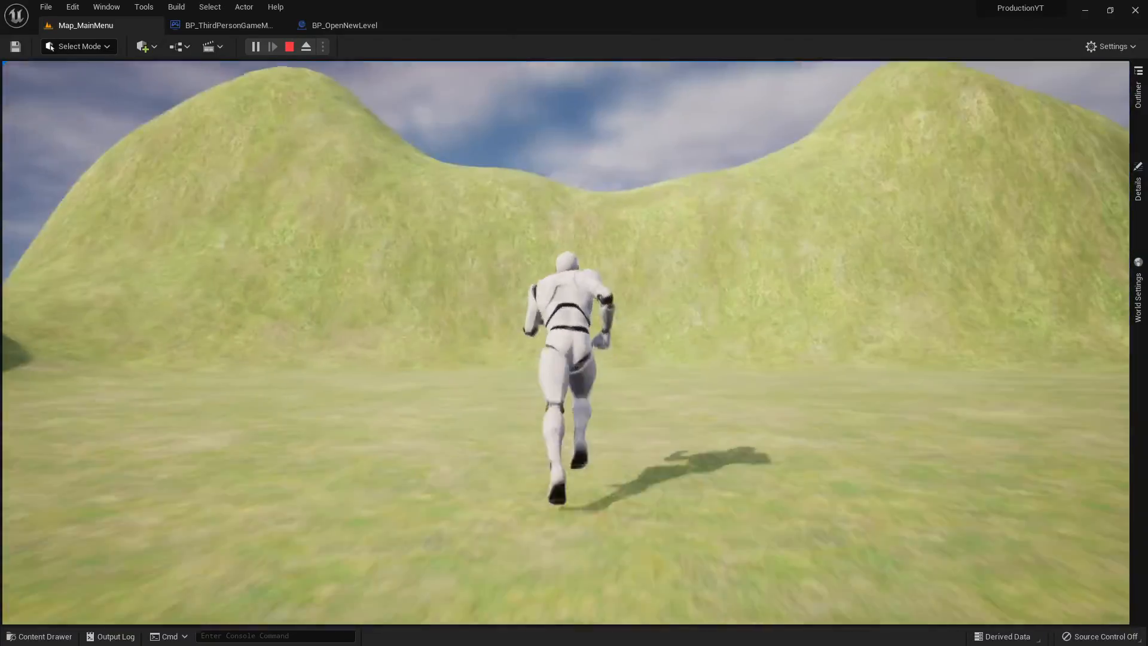
pyautogui.press('a')
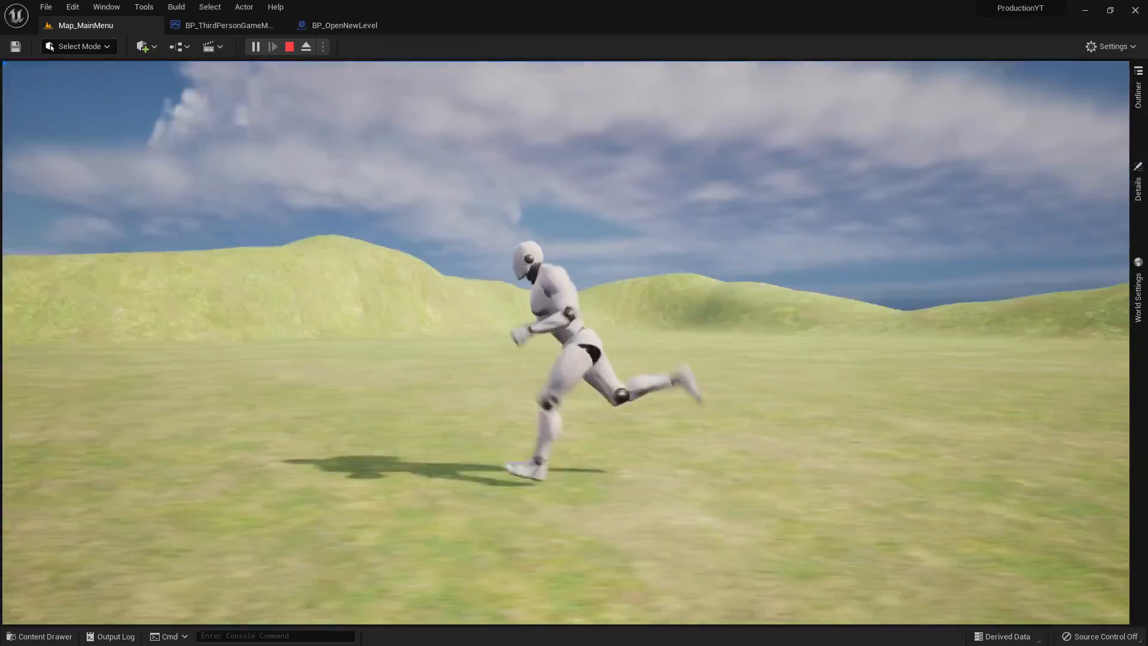
pyautogui.press('d')
pyautogui.press('w')
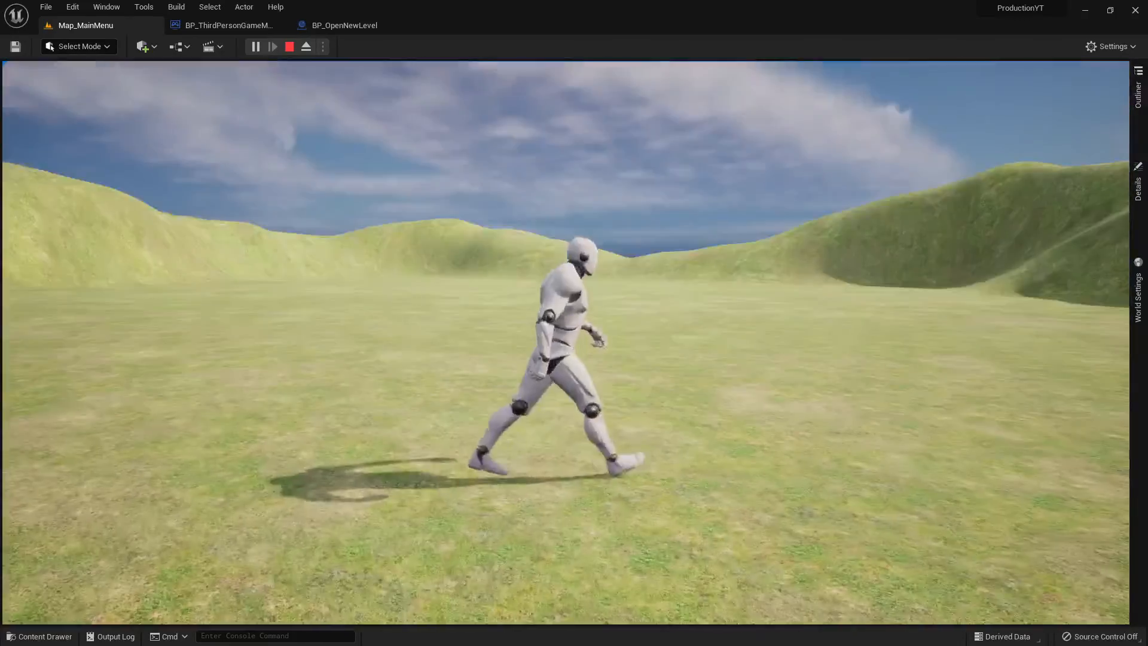
pyautogui.press('w')
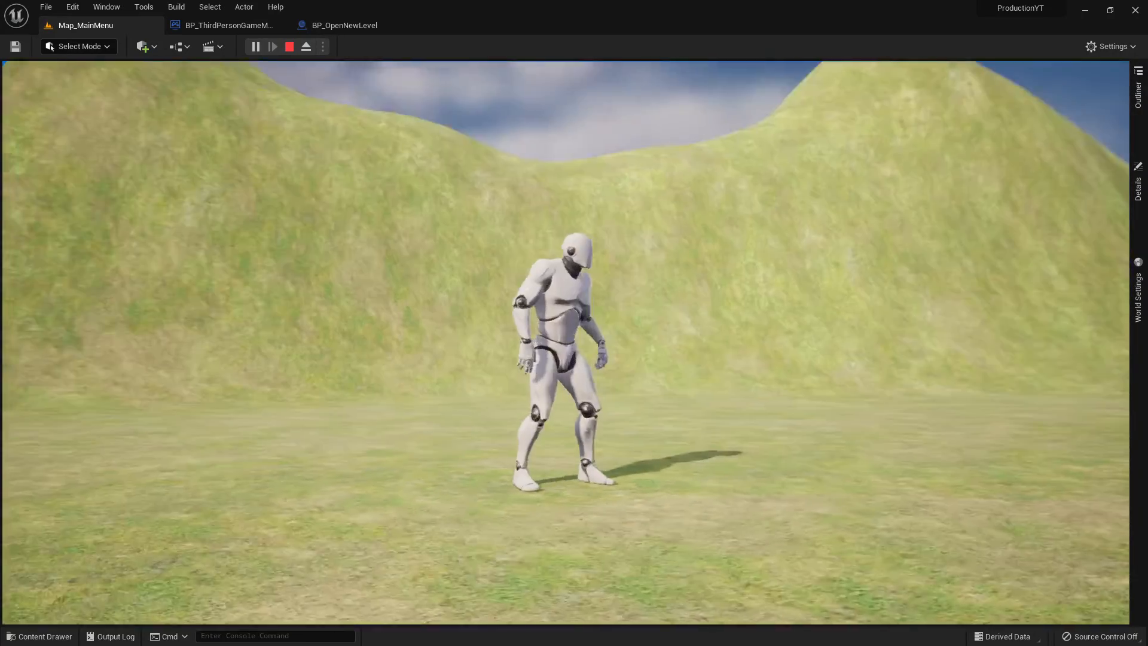
pyautogui.press('w')
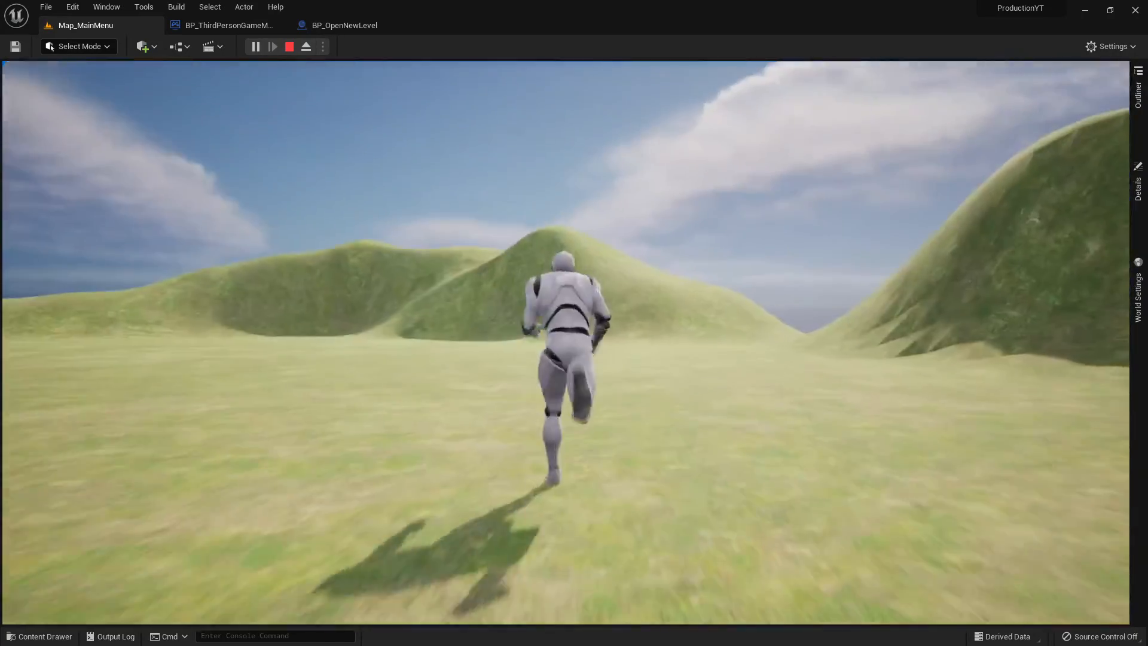
pyautogui.press('w')
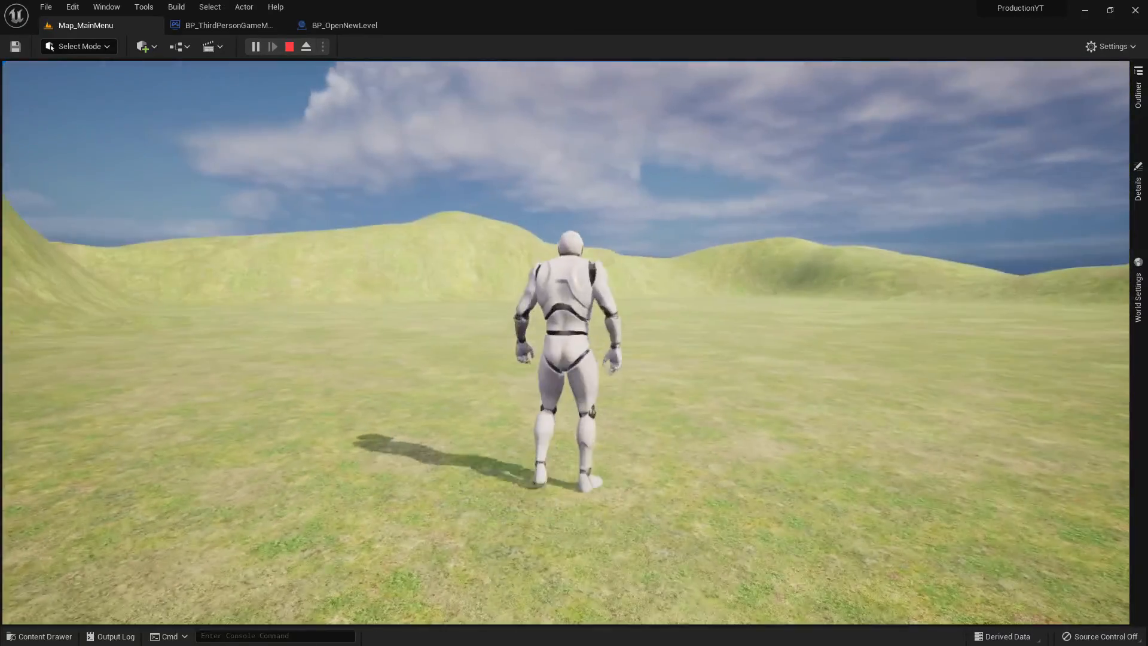
pyautogui.press('w')
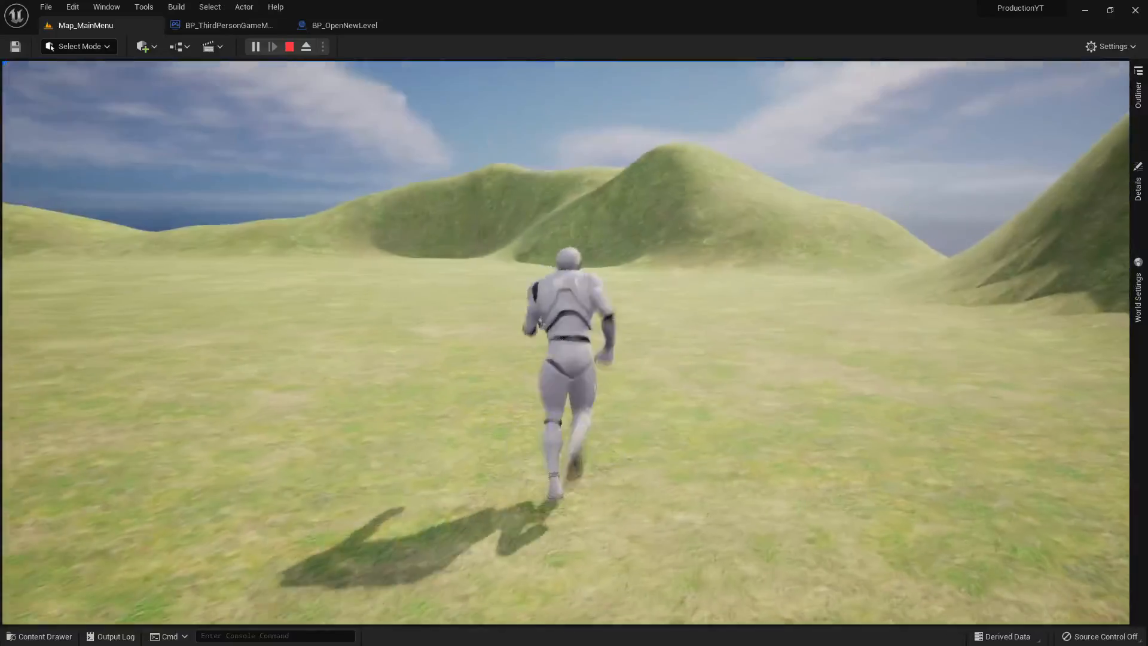
pyautogui.press('w')
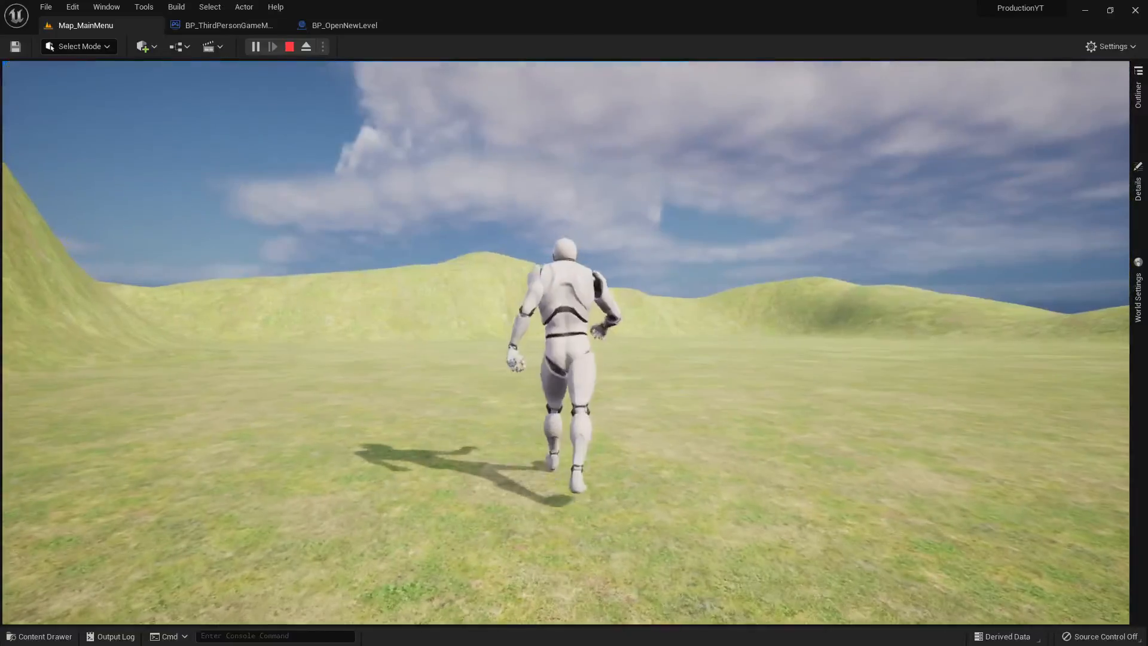
pyautogui.press('Escape')
pyautogui.moveTo(566, 342); pyautogui.dragTo(805, 256, button='right')
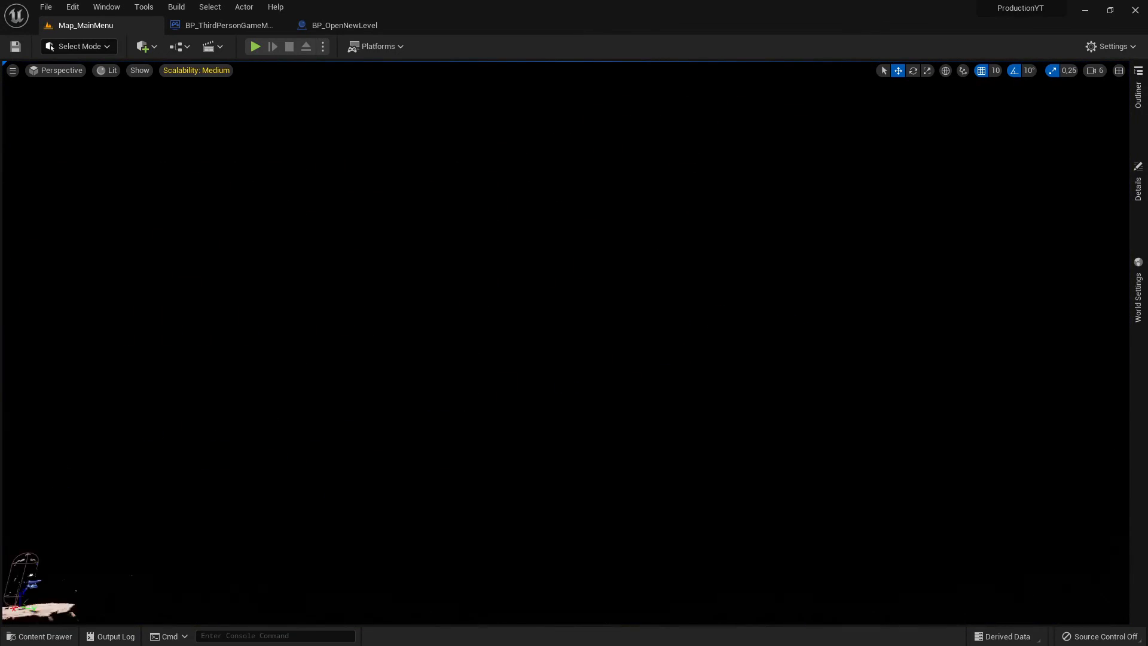
pyautogui.moveTo(630, 455); pyautogui.dragTo(427, 526, button='right')
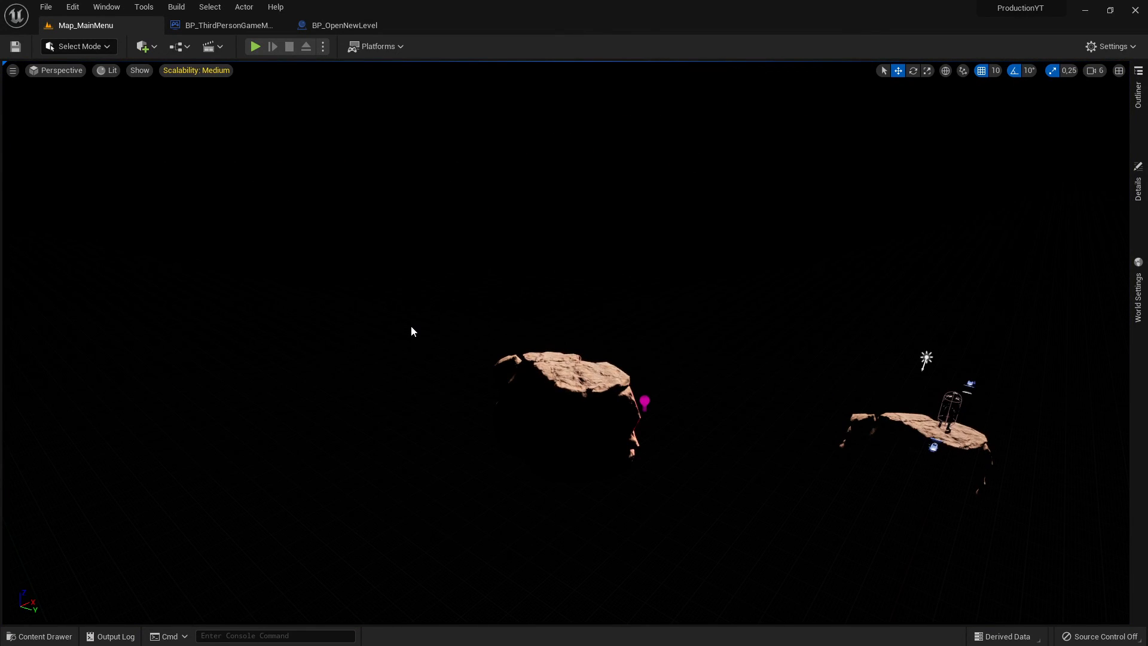